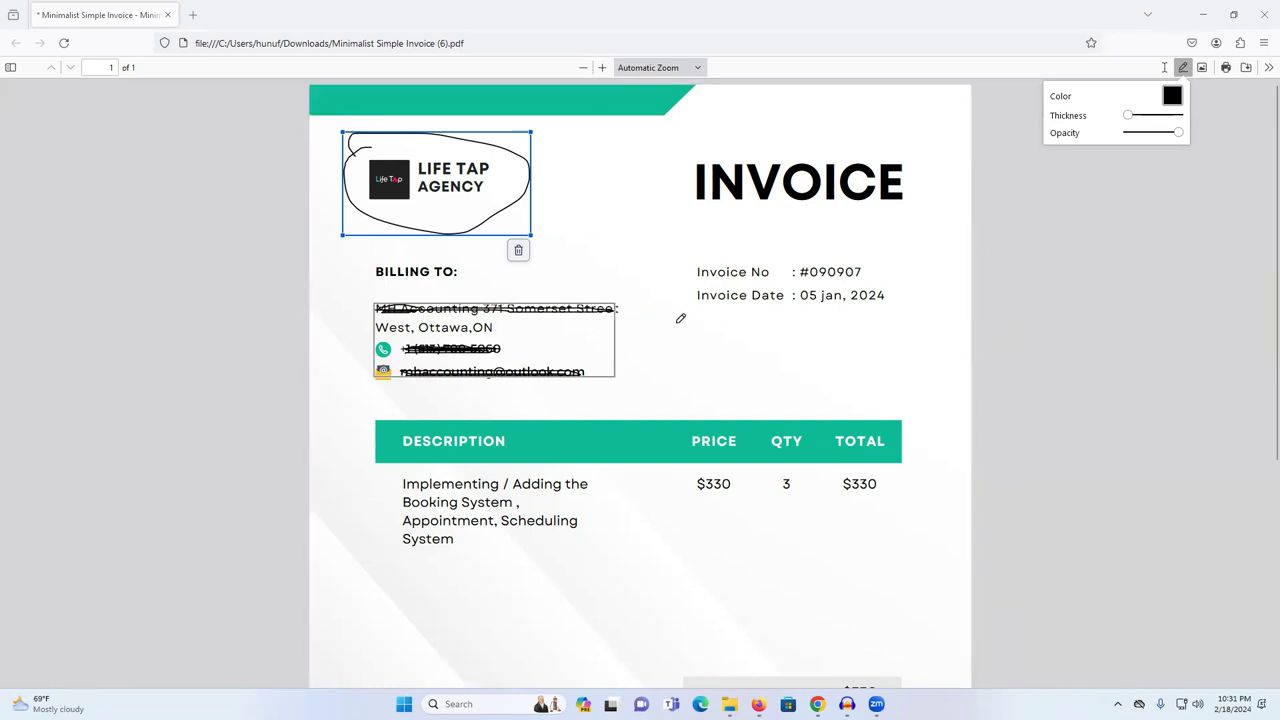
Ink-circle the $330 price, the line-item description and the BILLING TO details.
drag(698, 477, 743, 506)
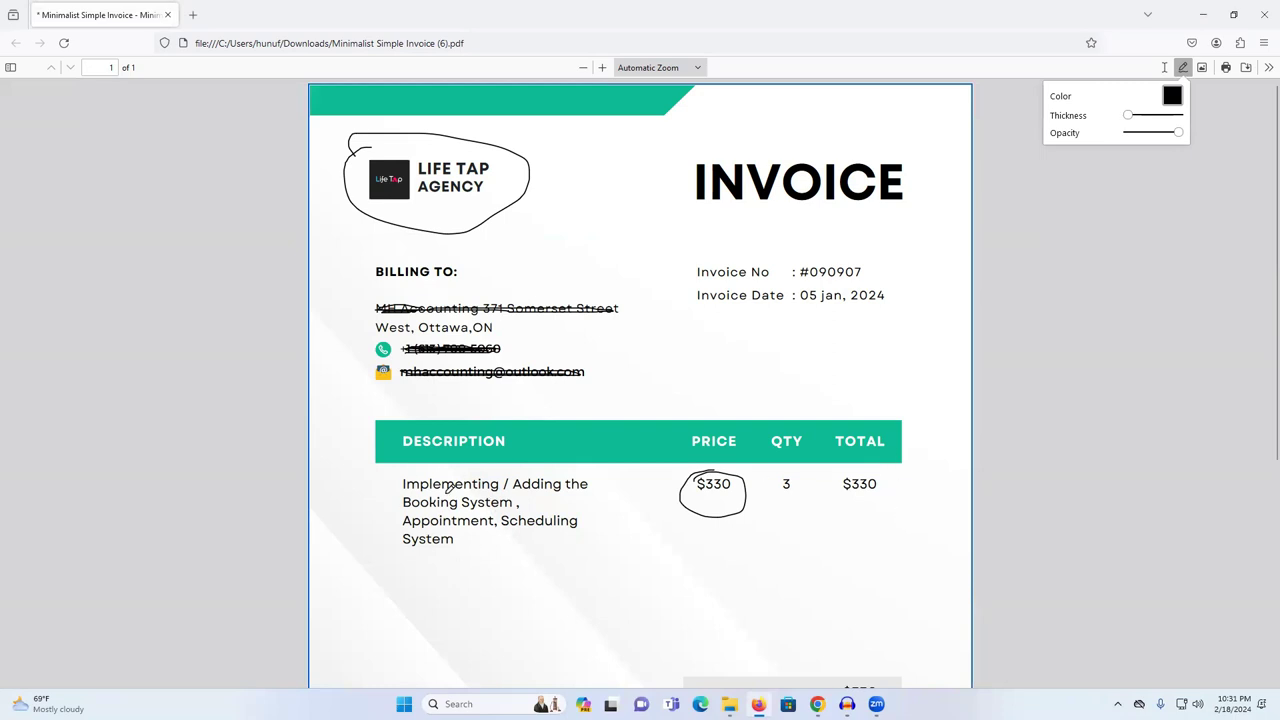
drag(484, 467, 389, 496)
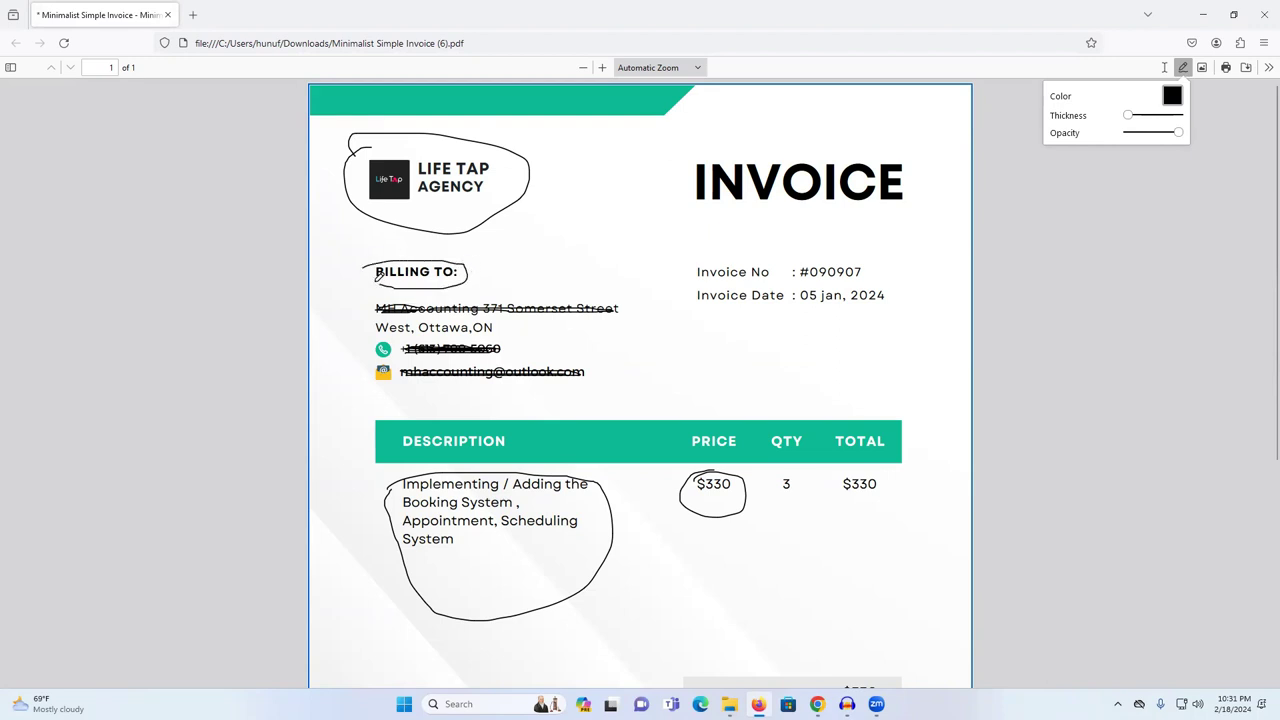
drag(376, 277, 376, 258)
mouse_move(366, 285)
mouse_down()
mouse_move(362, 359)
mouse_move(373, 288)
mouse_up()
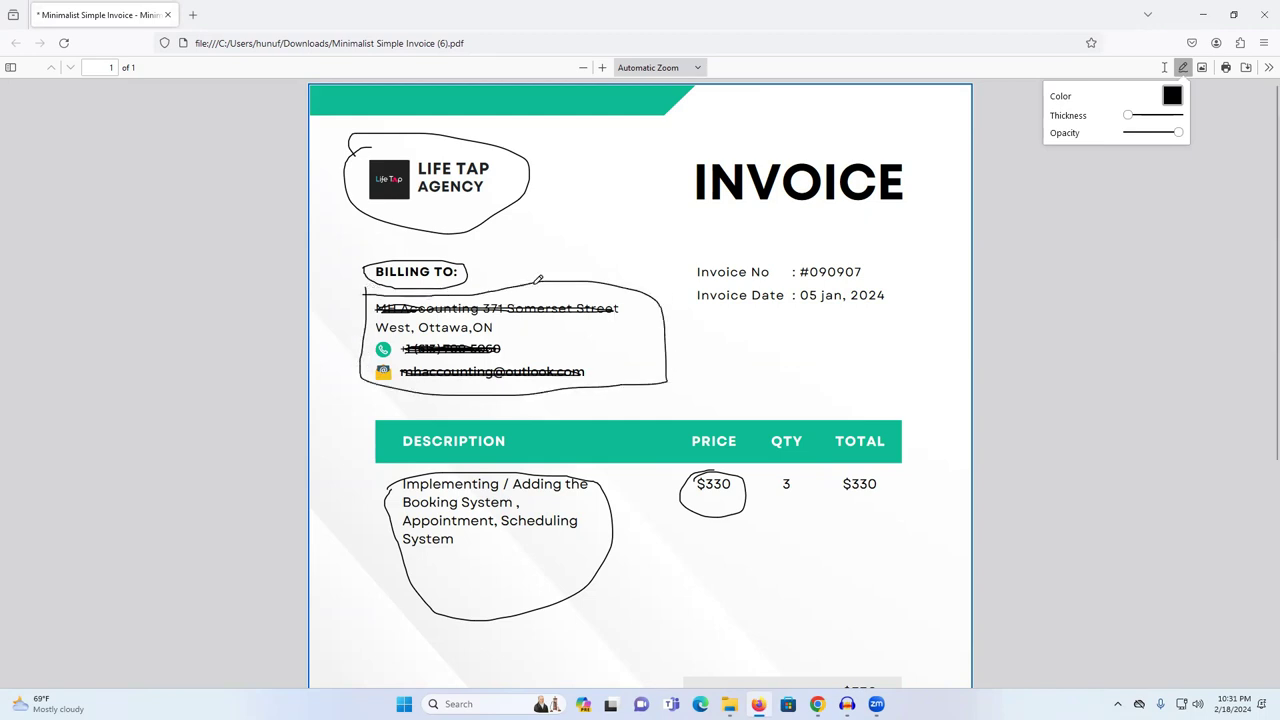
drag(607, 266, 664, 236)
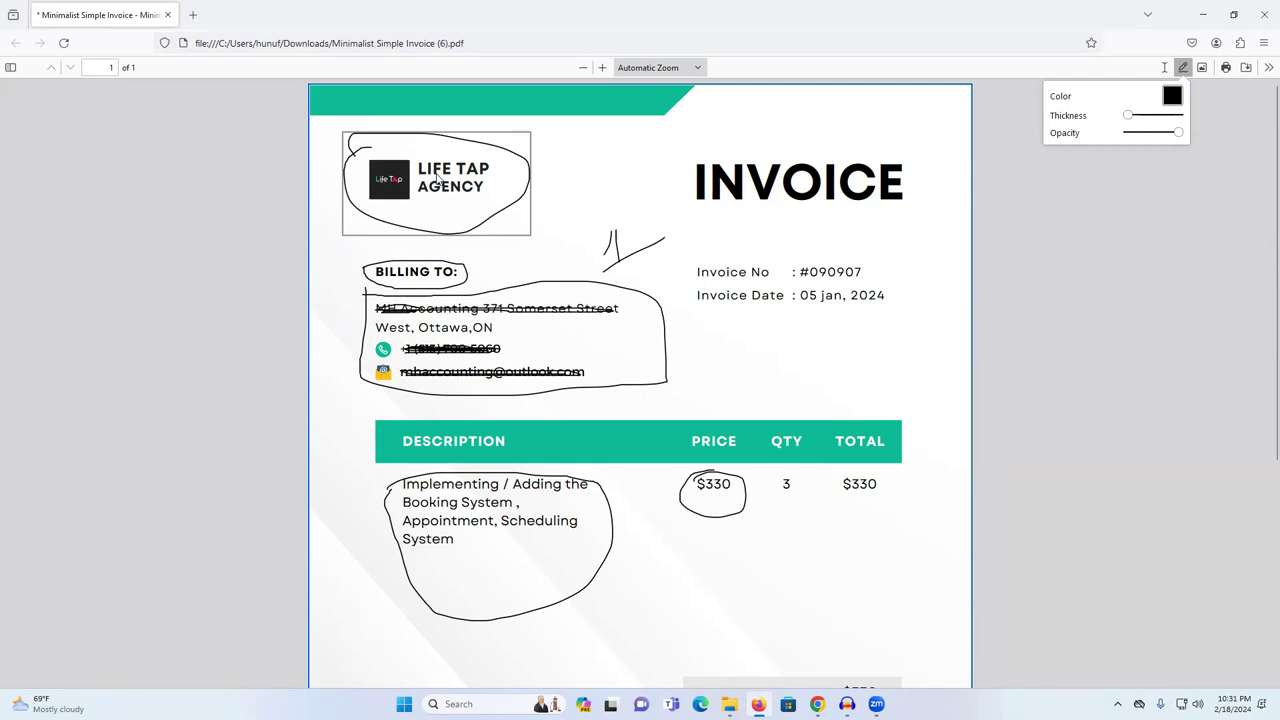
Circle the invoice number and date, the line-item table, the totals block and the $42.90 tax.
drag(777, 249, 693, 268)
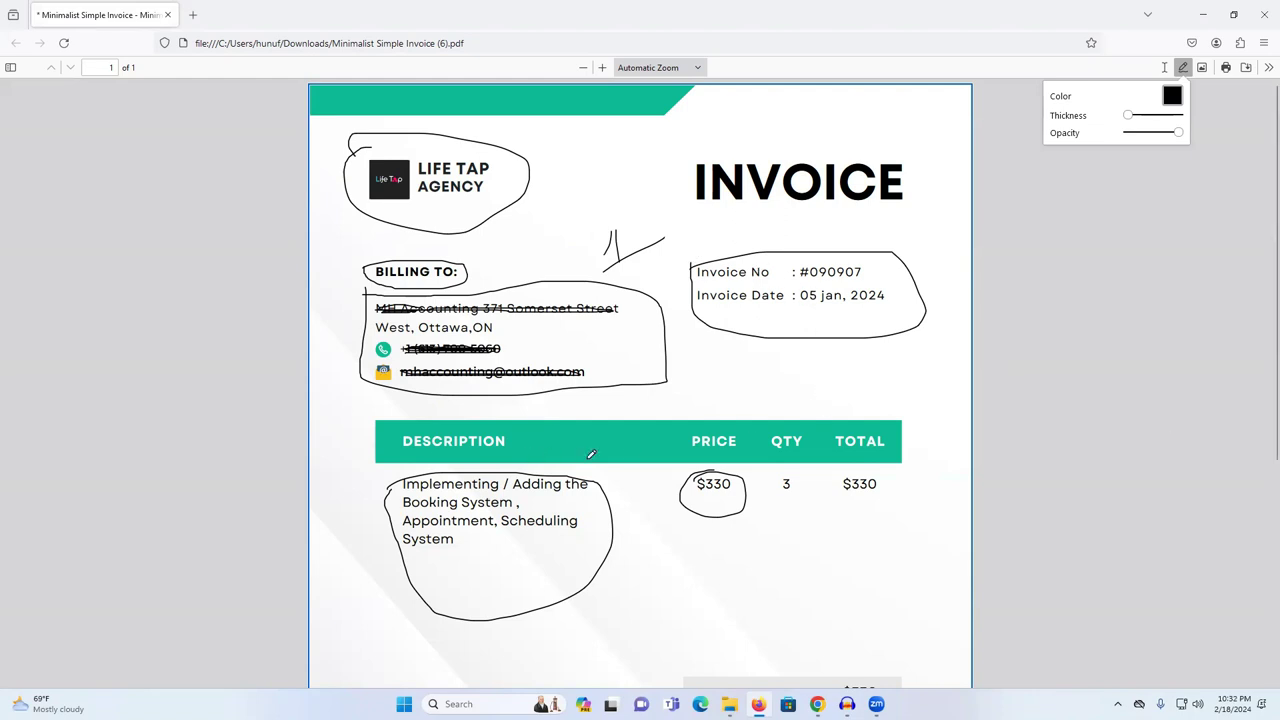
mouse_move(397, 424)
mouse_down()
mouse_move(343, 484)
mouse_move(397, 424)
mouse_up()
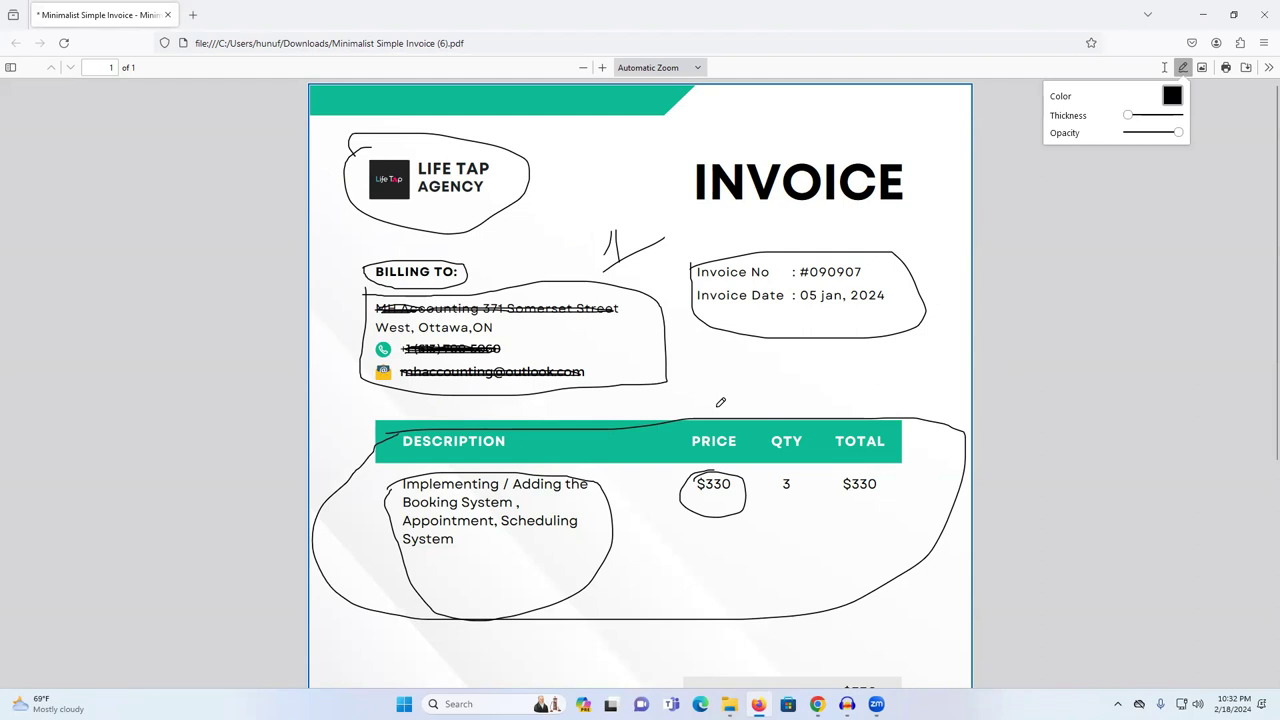
scroll(931, 532, down, 5)
mouse_move(702, 323)
mouse_down()
mouse_move(799, 293)
mouse_move(665, 333)
mouse_up()
drag(831, 446, 894, 447)
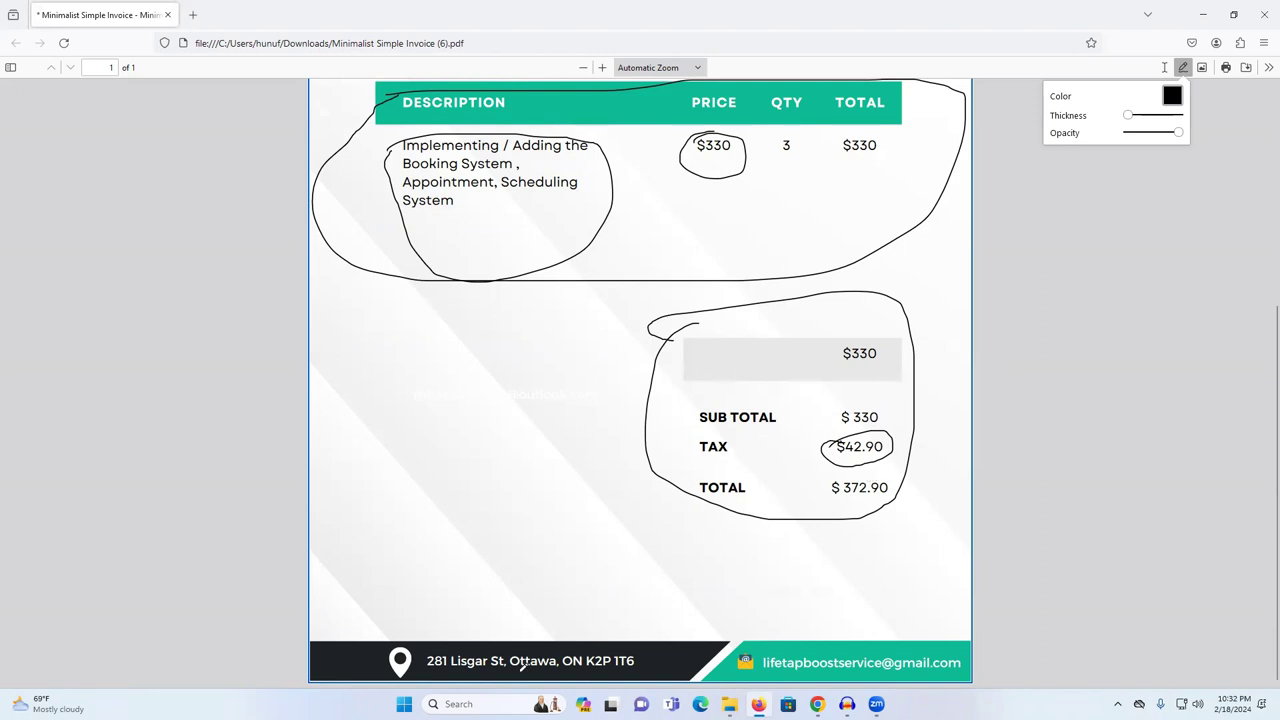
Draw an ink line along the top edge of the footer.
drag(371, 661, 603, 630)
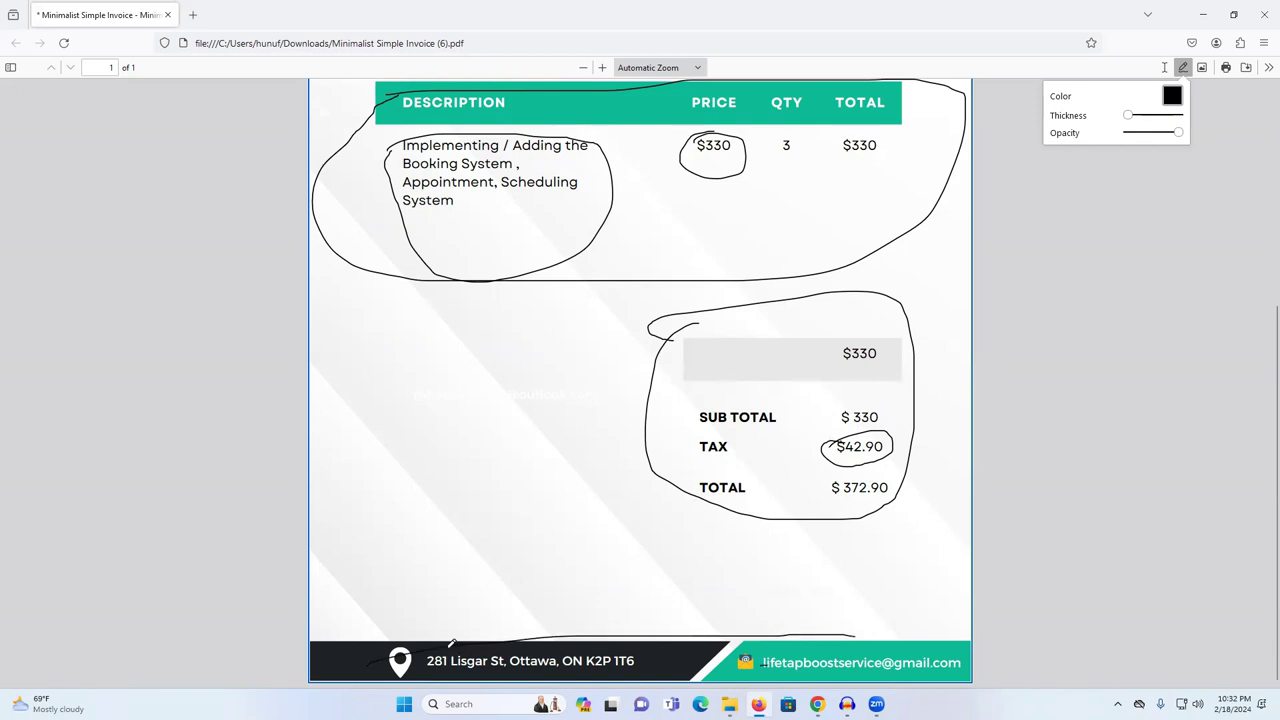
drag(442, 636, 605, 636)
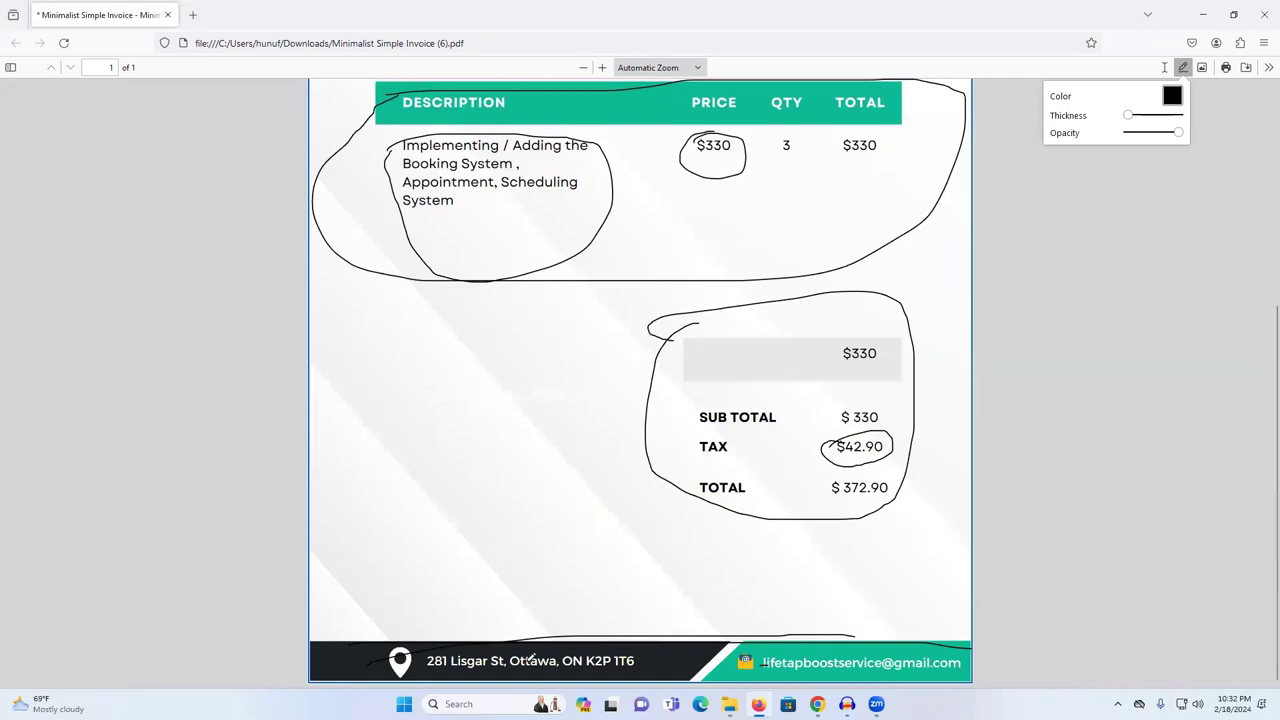
scroll(746, 591, up, 5)
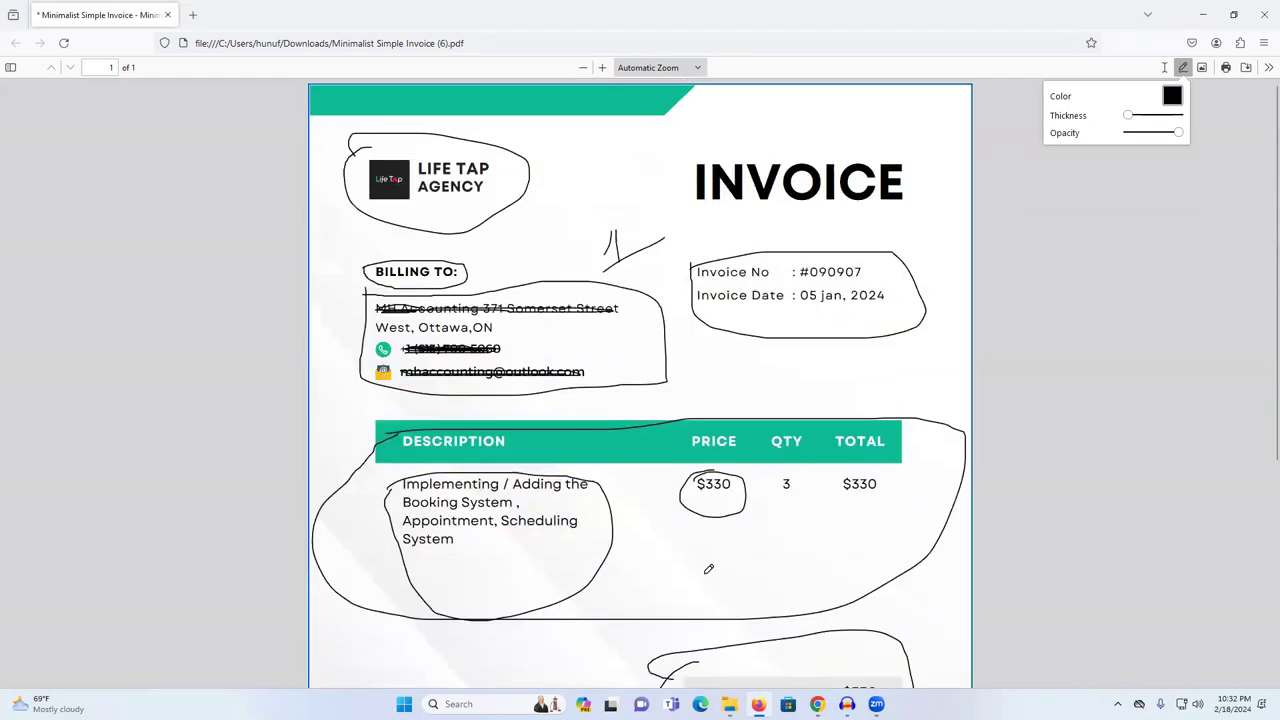
scroll(927, 516, down, 1)
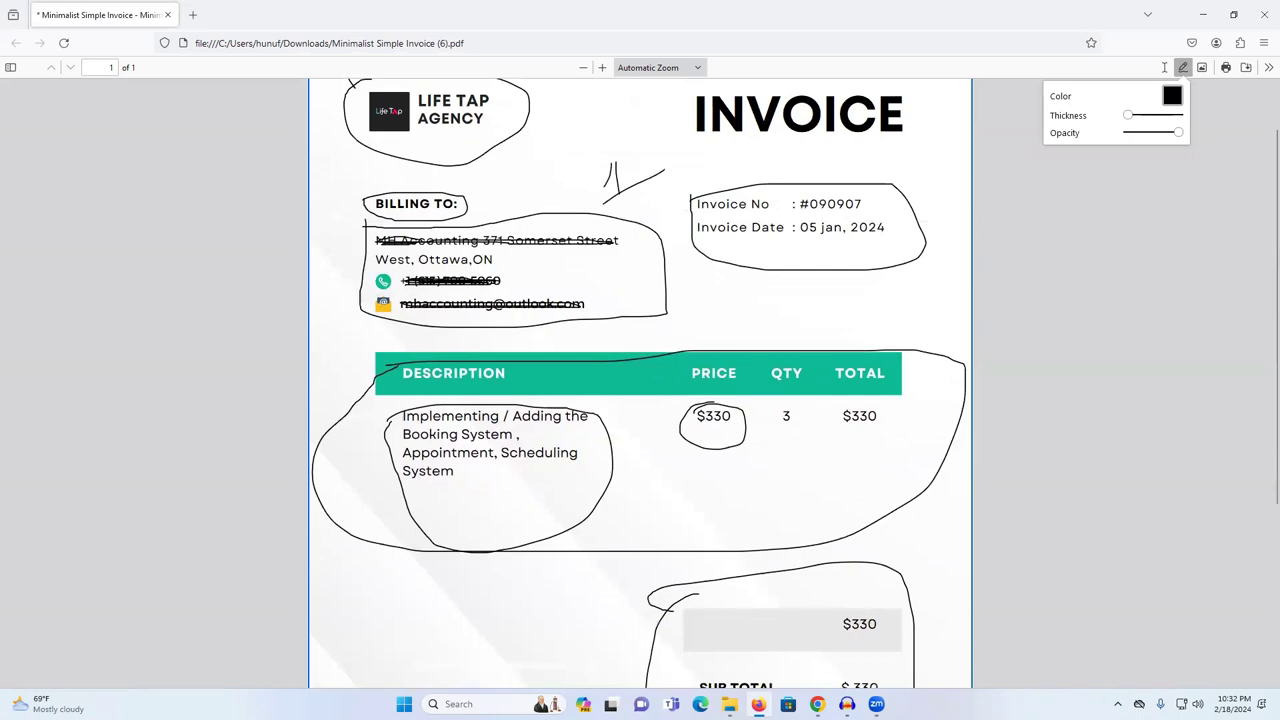
key(alt+Tab)
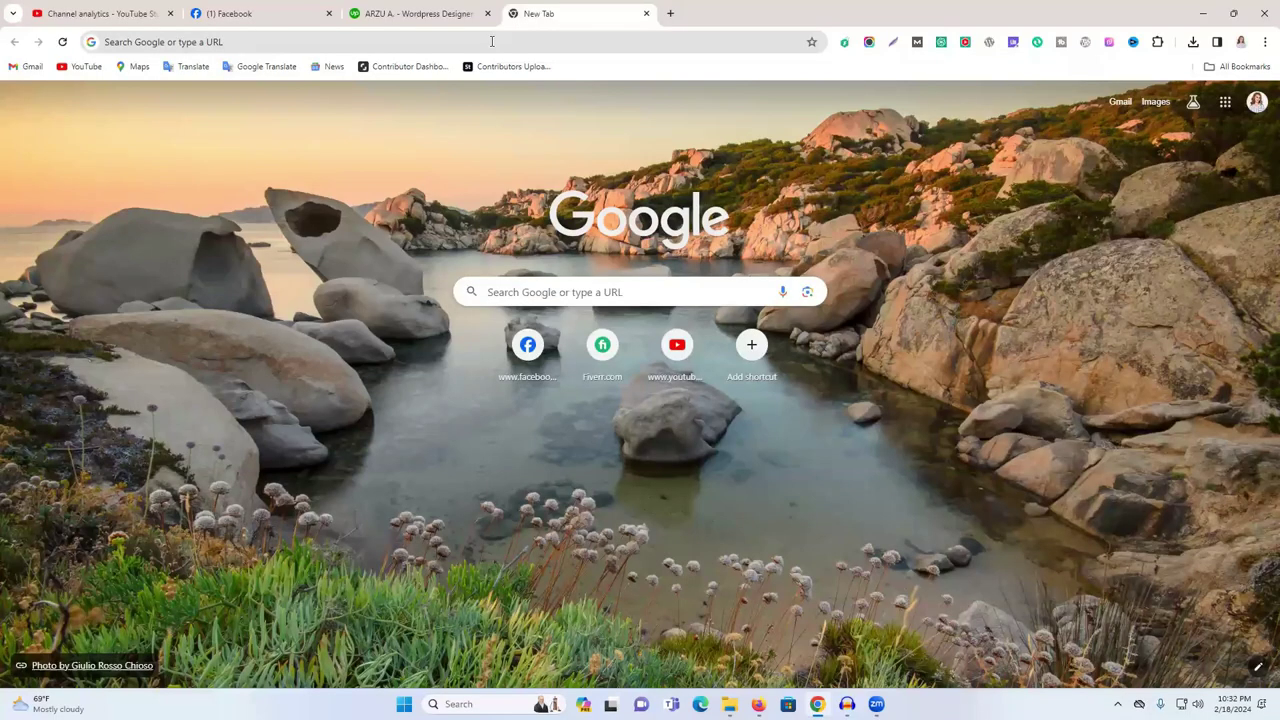
Load canva.com in the Chrome window.
click(492, 41)
text(canva.com)
key(Return)
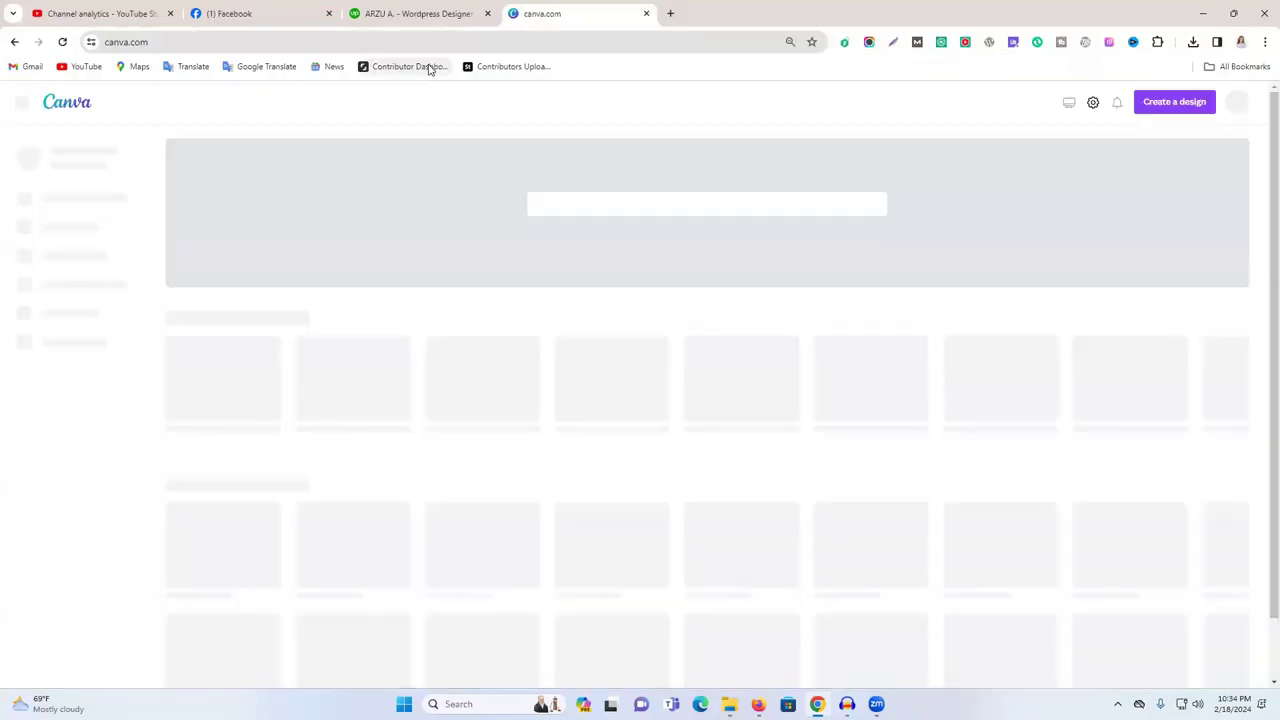
scroll(980, 325, down, 5)
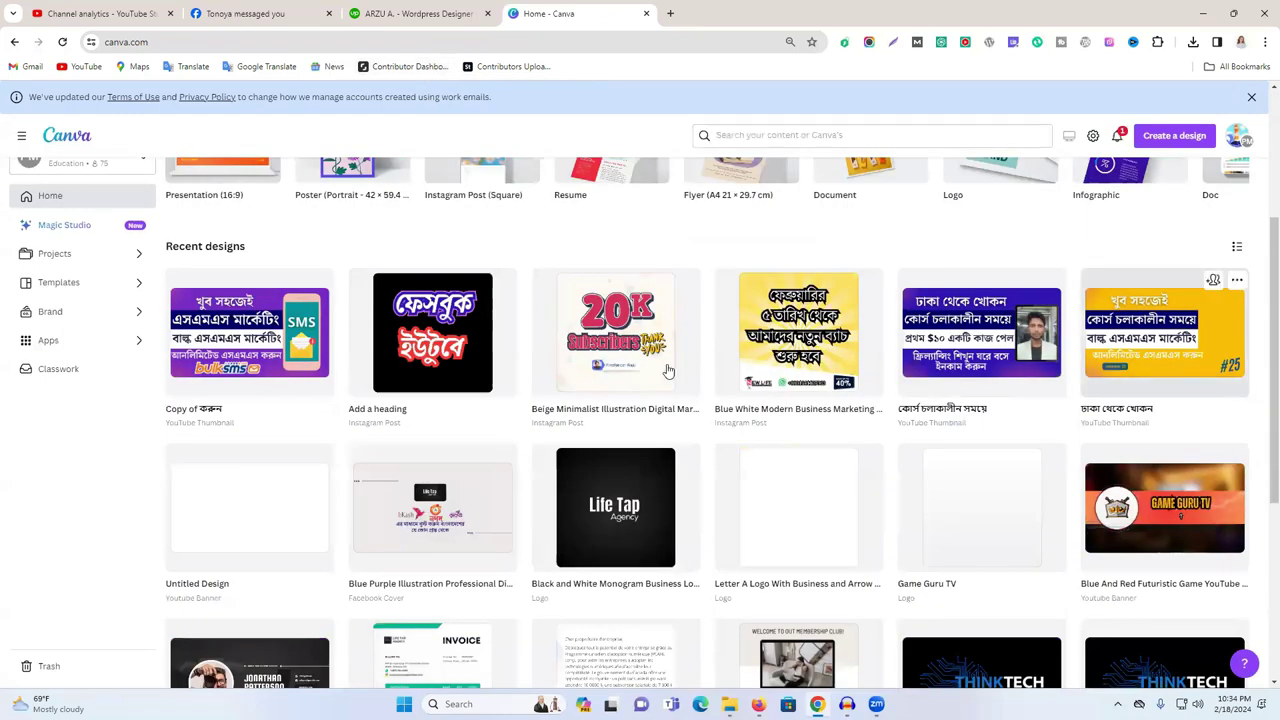
scroll(1008, 285, up, 3)
scroll(780, 154, up, 2)
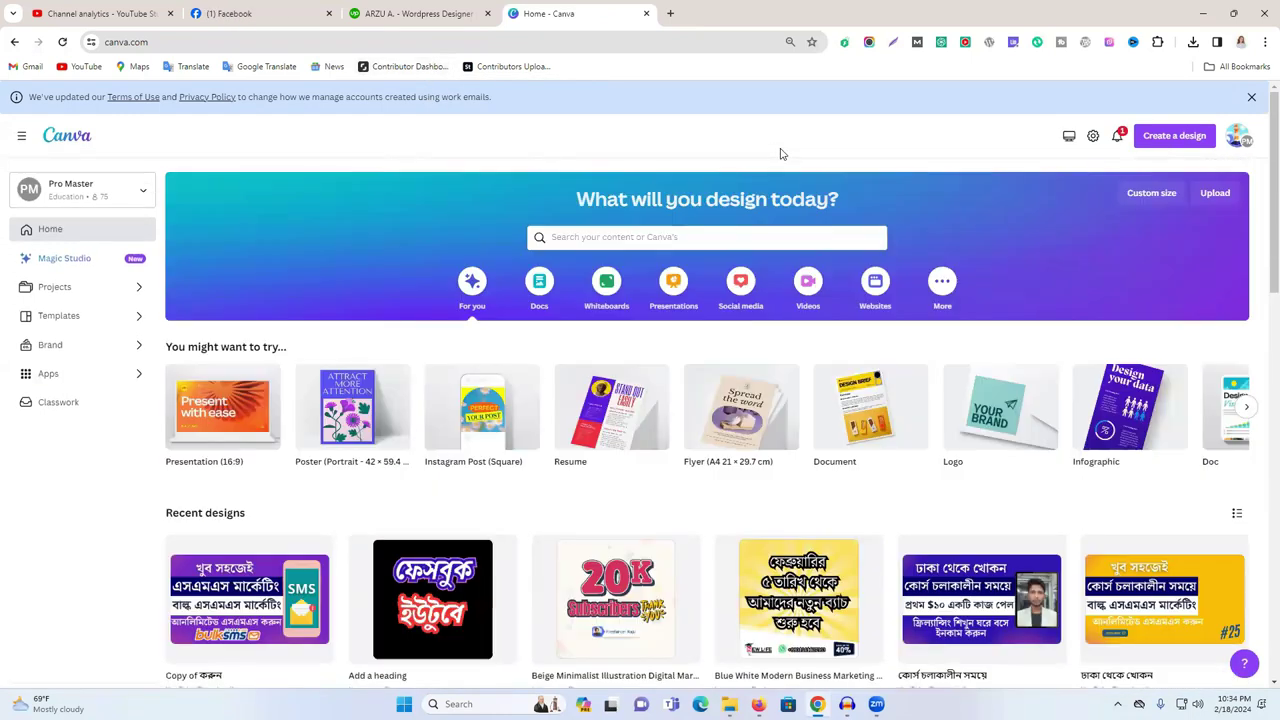
scroll(777, 140, down, 2)
Search Canva for invoice and choose the 'simple invoice' suggestion.
click(773, 136)
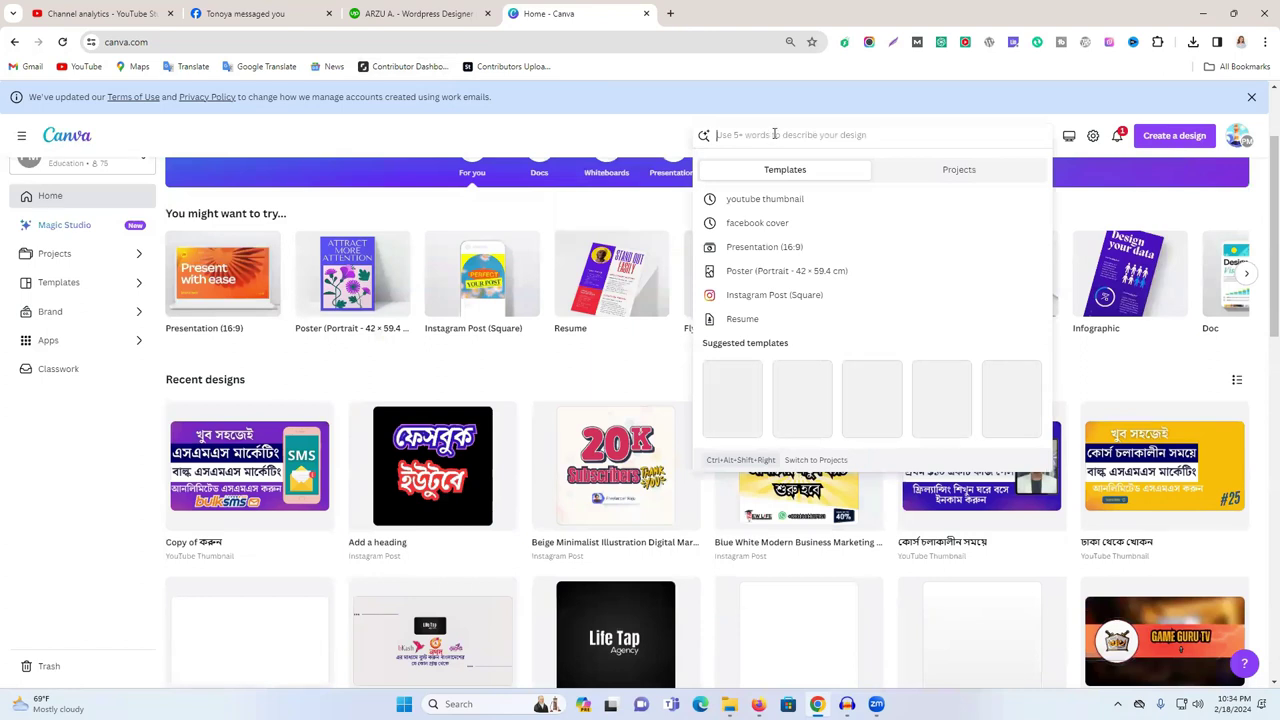
text(in)
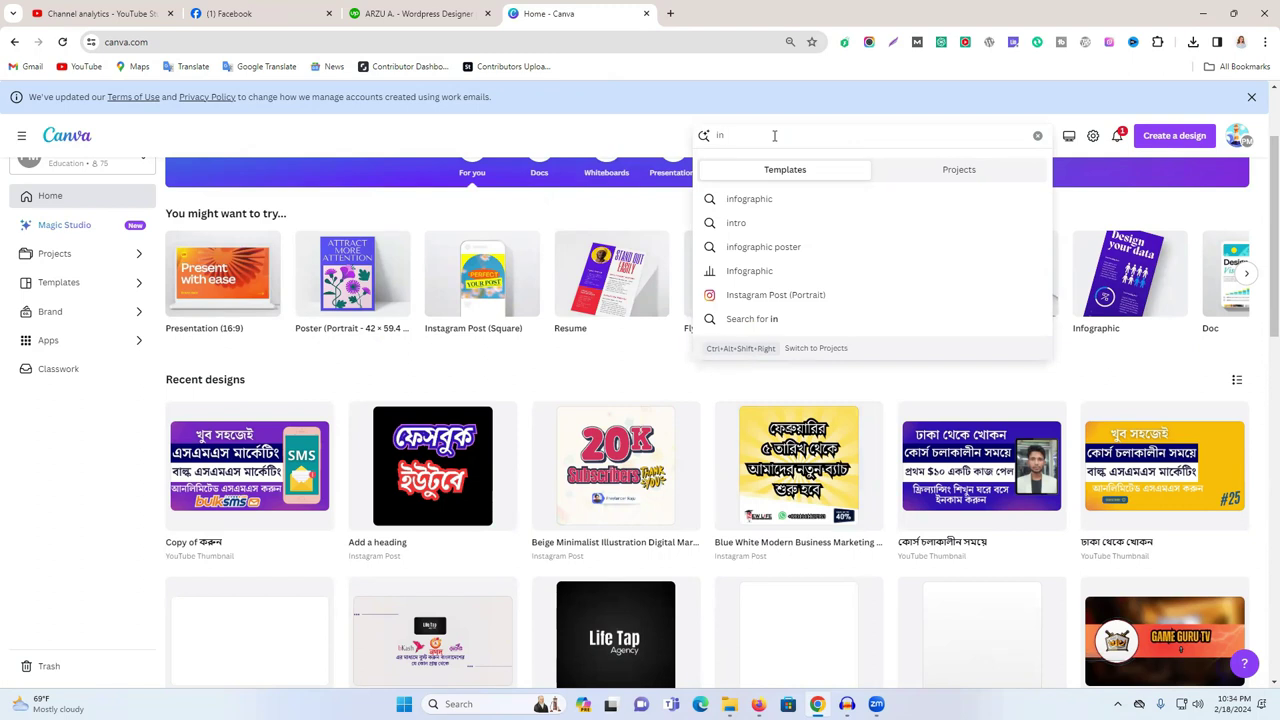
text(vi)
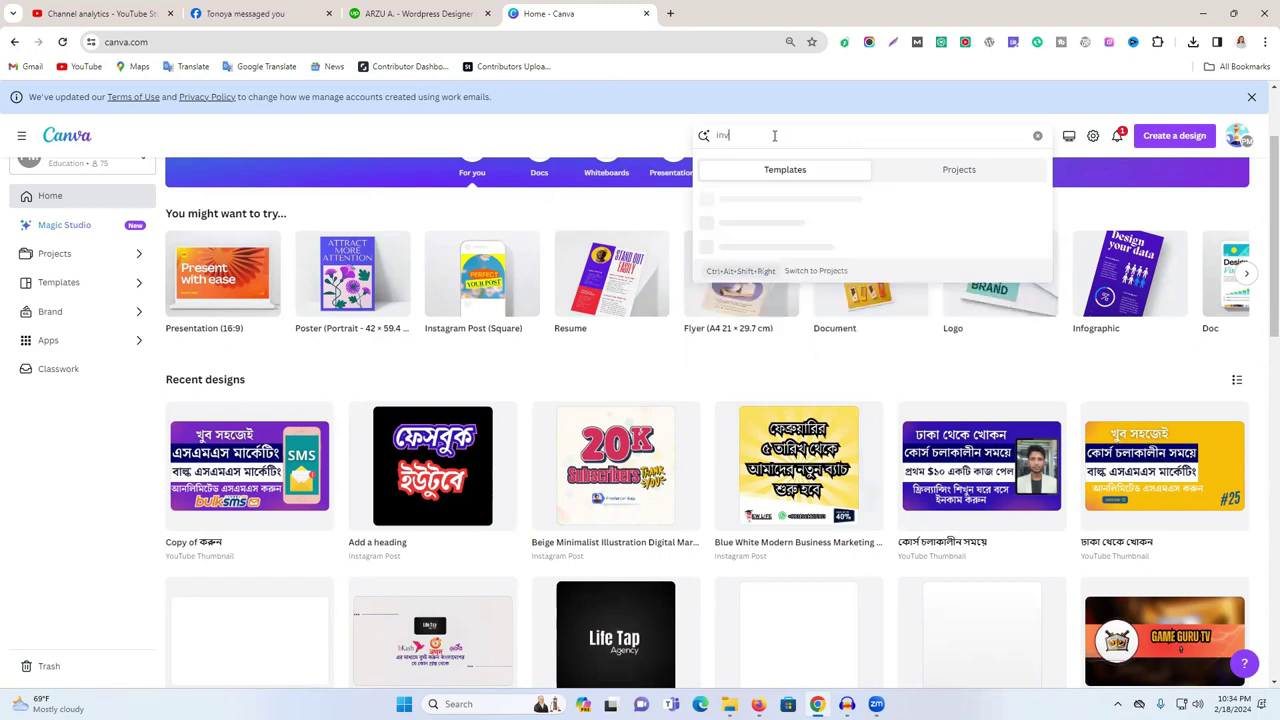
text(te)
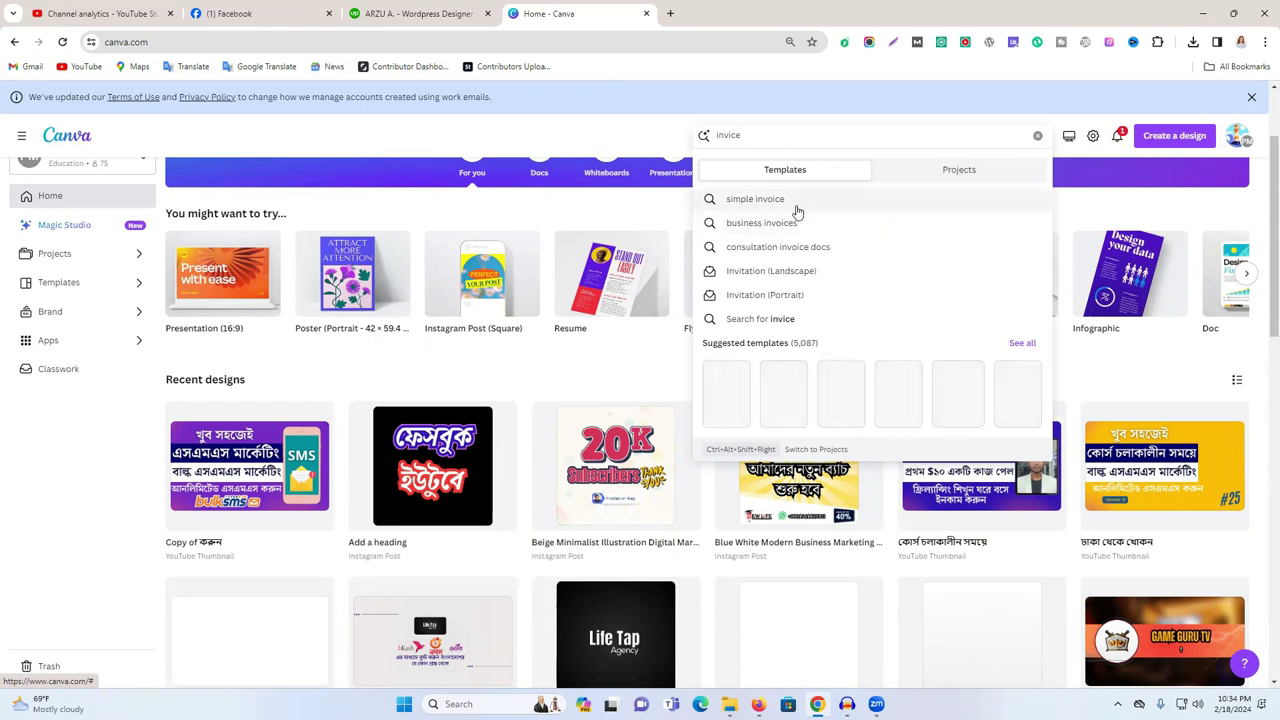
click(796, 211)
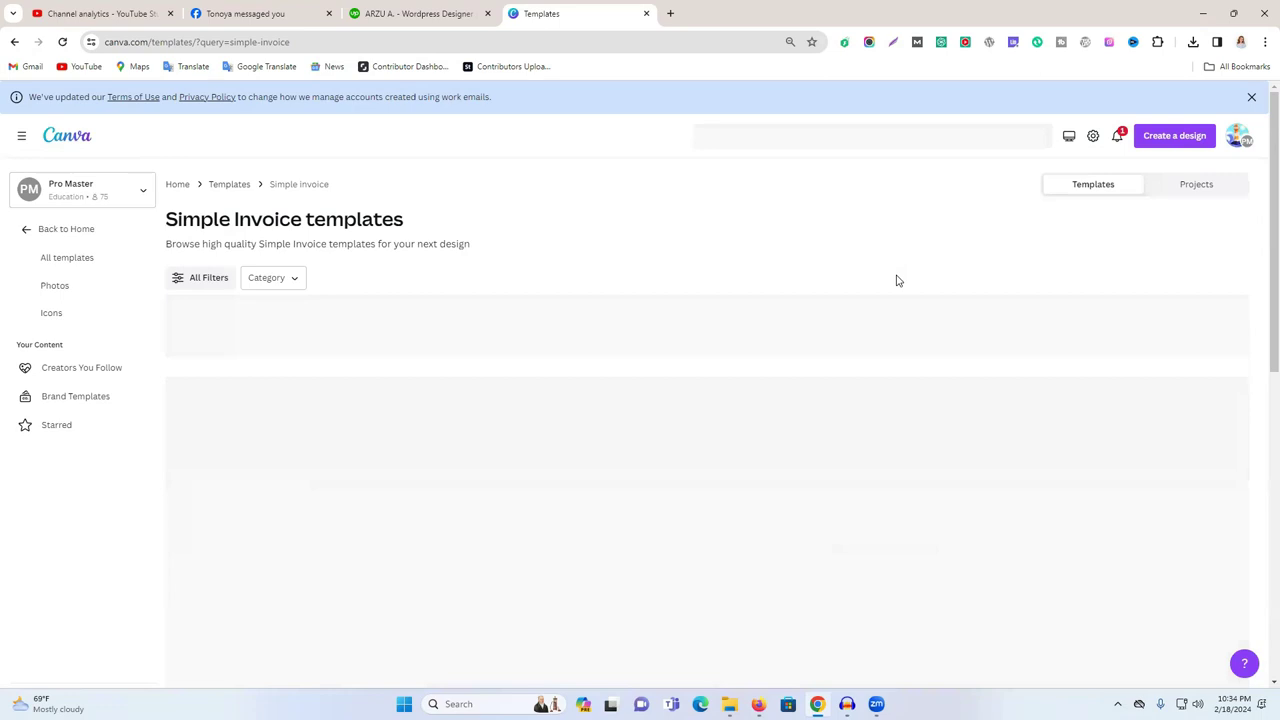
Browse the simple invoice results and preview the White Green Modern Company Invoice template.
scroll(719, 350, down, 1)
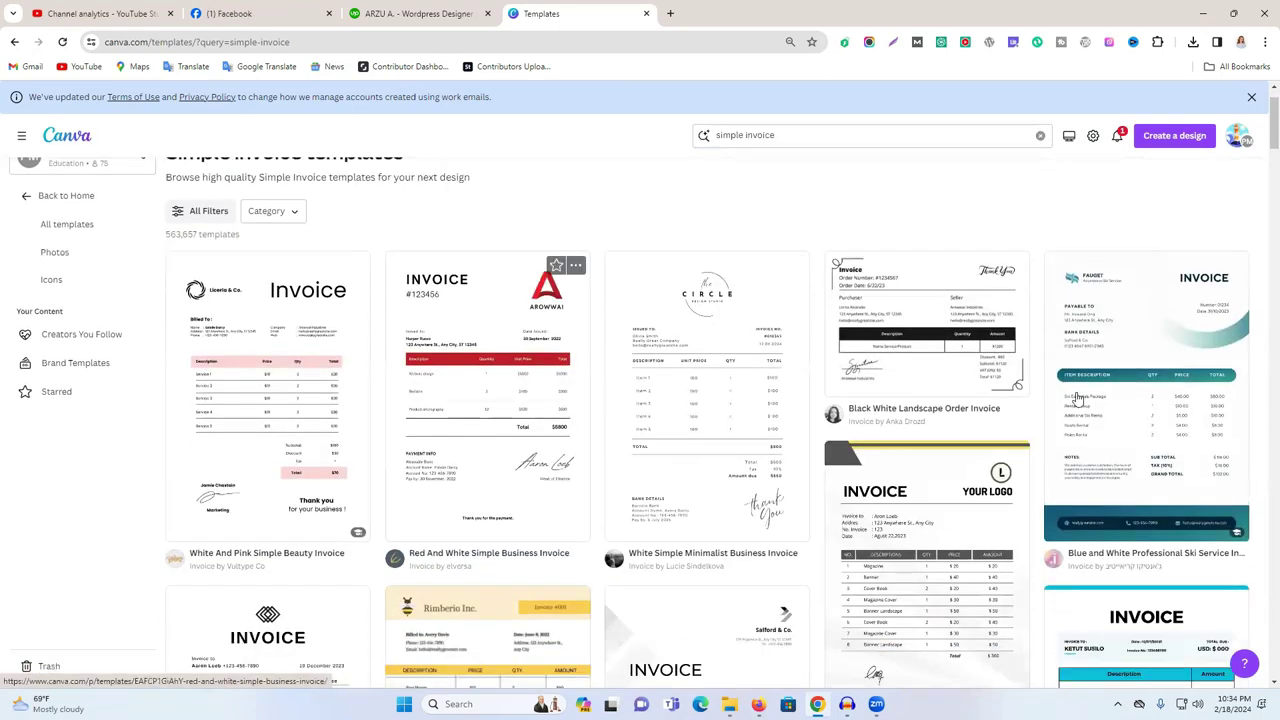
scroll(737, 374, down, 2)
scroll(783, 323, down, 1)
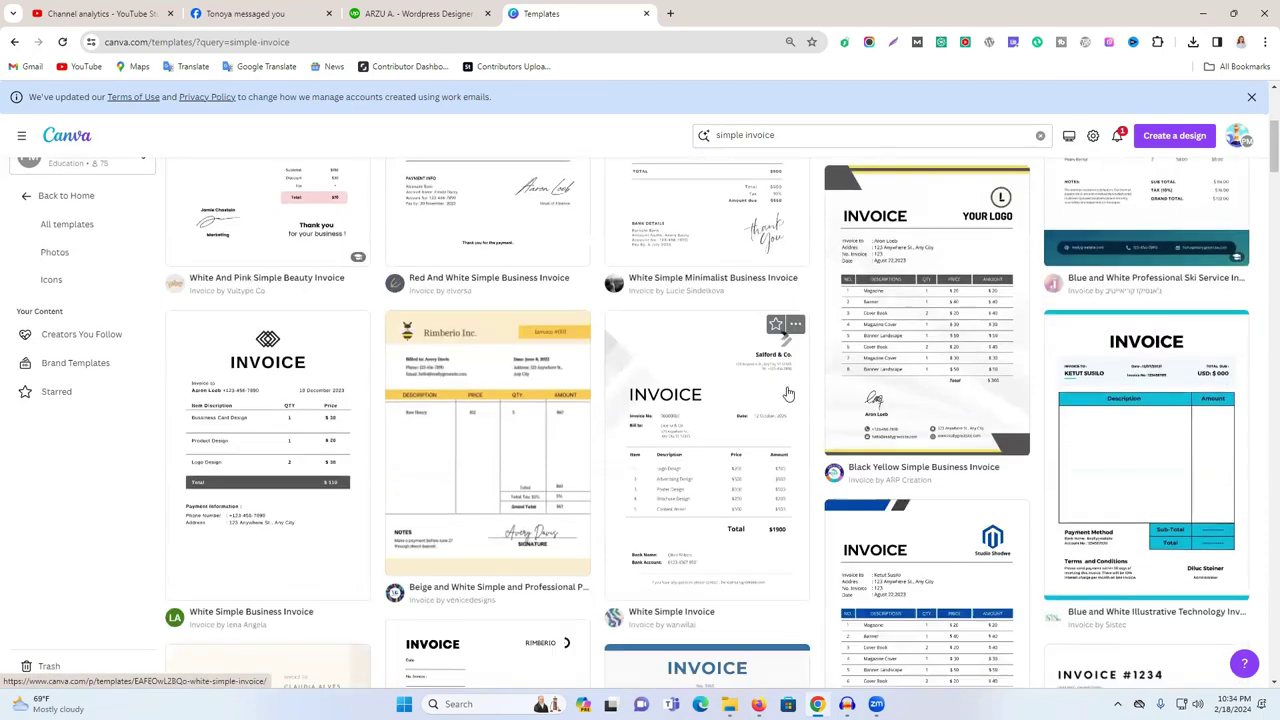
scroll(783, 383, down, 3)
scroll(772, 395, down, 1)
scroll(772, 395, down, 1)
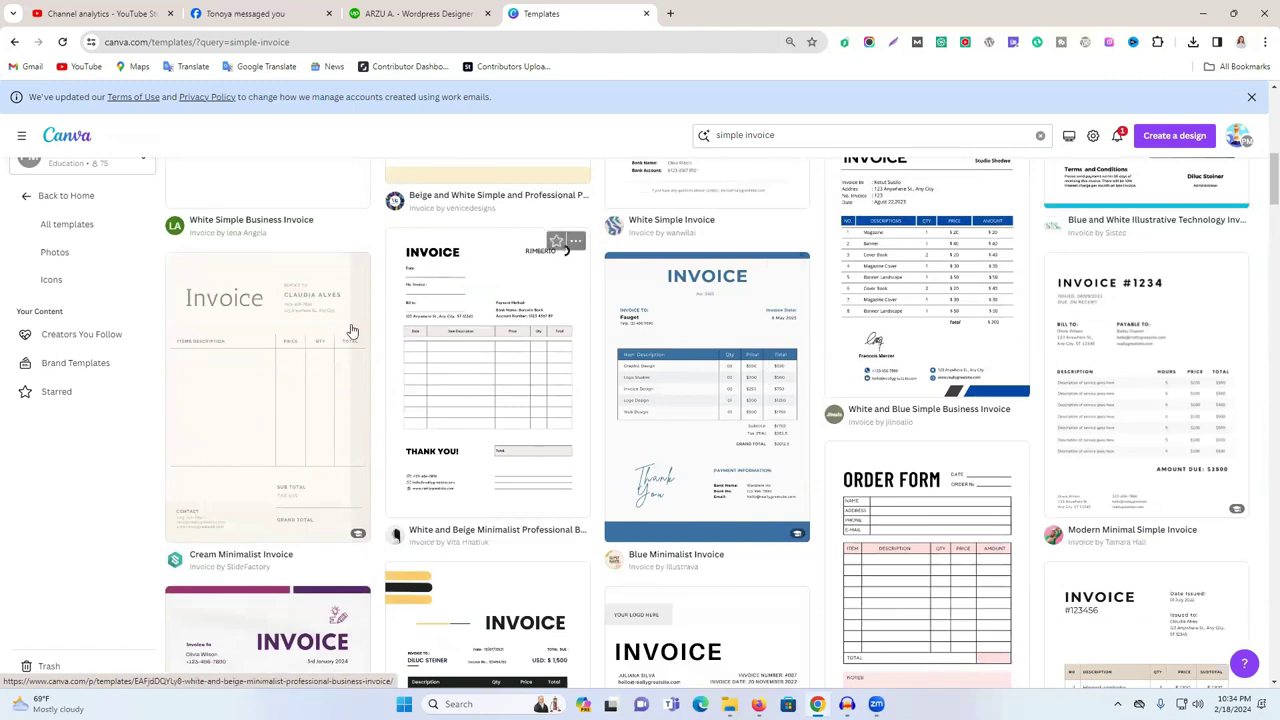
scroll(880, 336, up, 2)
scroll(794, 357, down, 2)
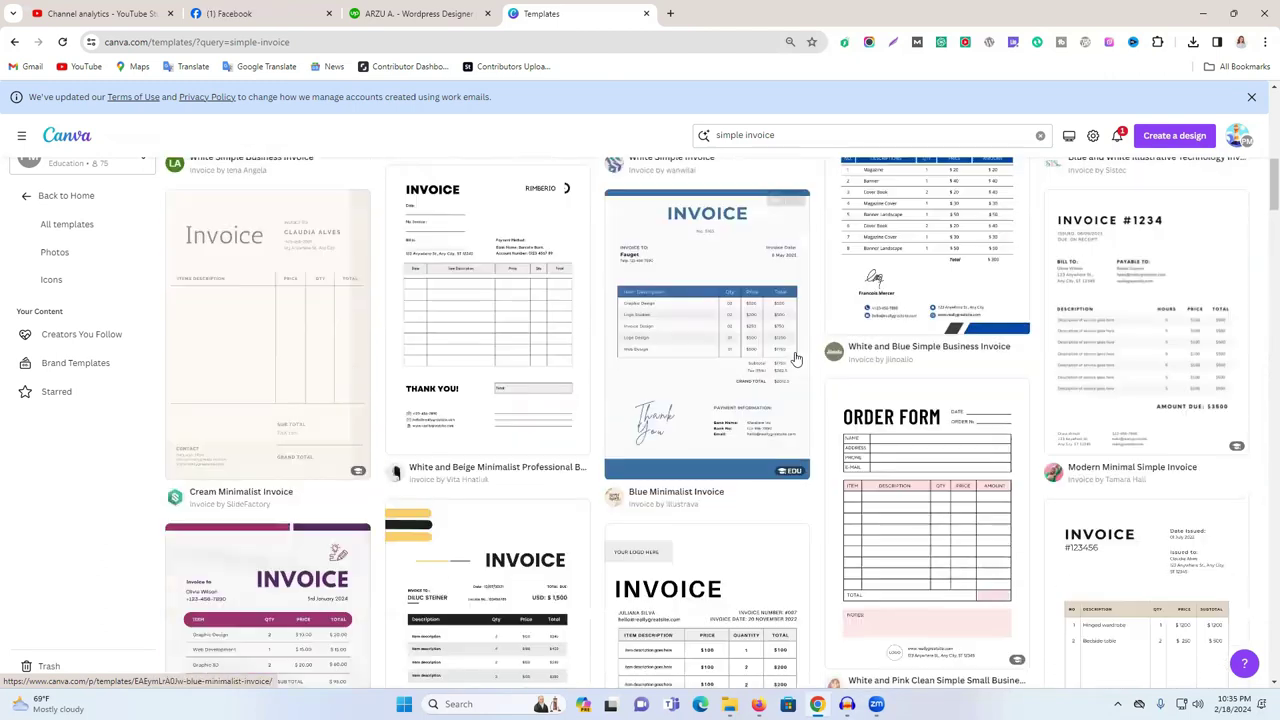
scroll(794, 357, down, 3)
scroll(795, 355, down, 3)
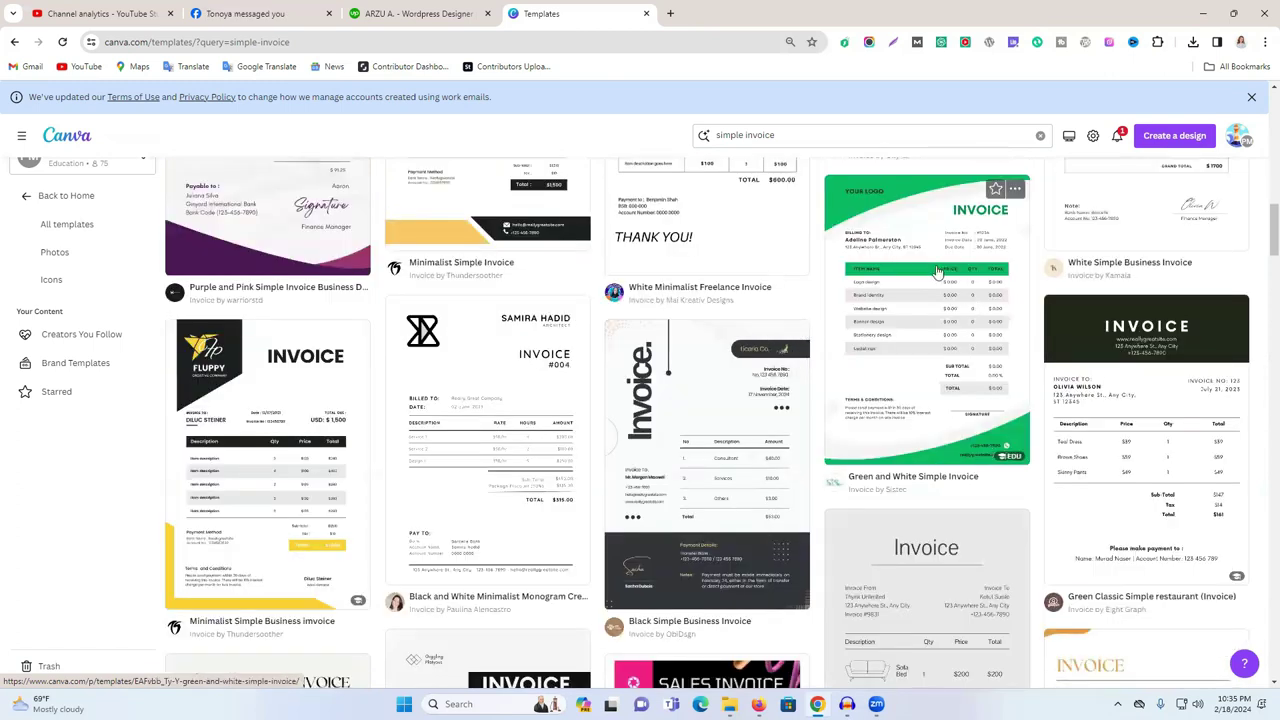
scroll(926, 268, down, 4)
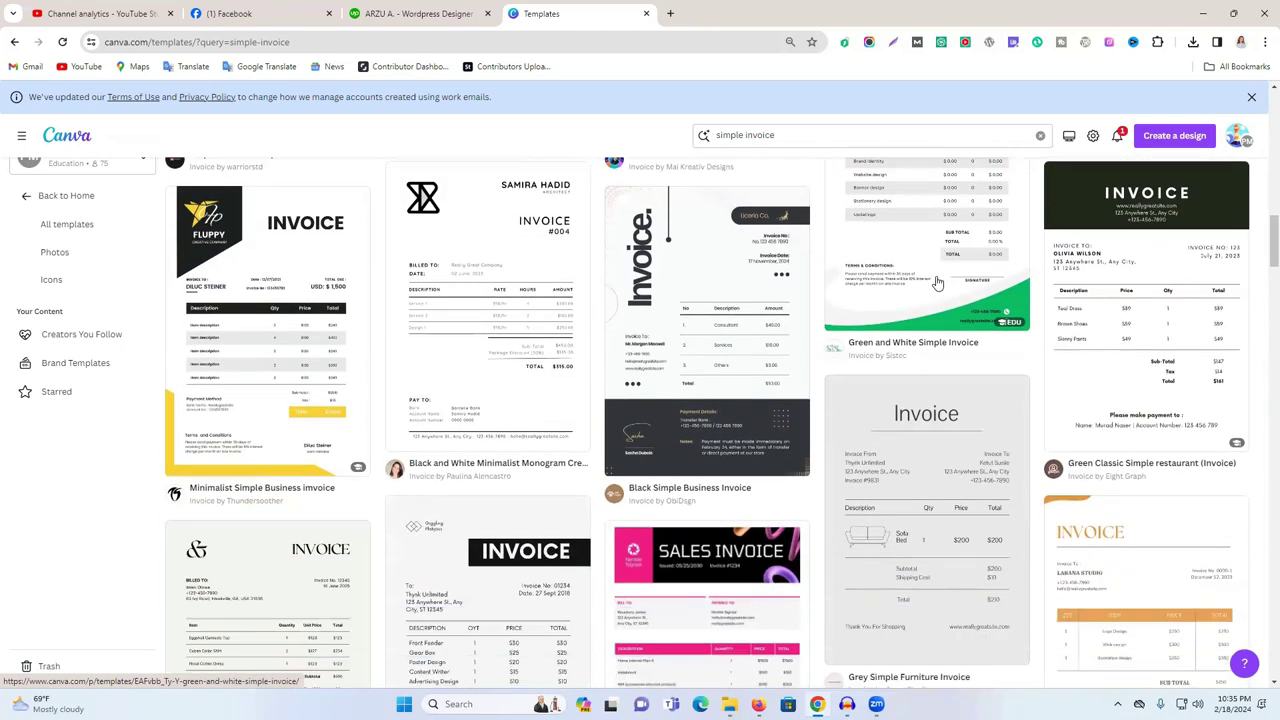
scroll(686, 337, down, 3)
scroll(797, 334, down, 2)
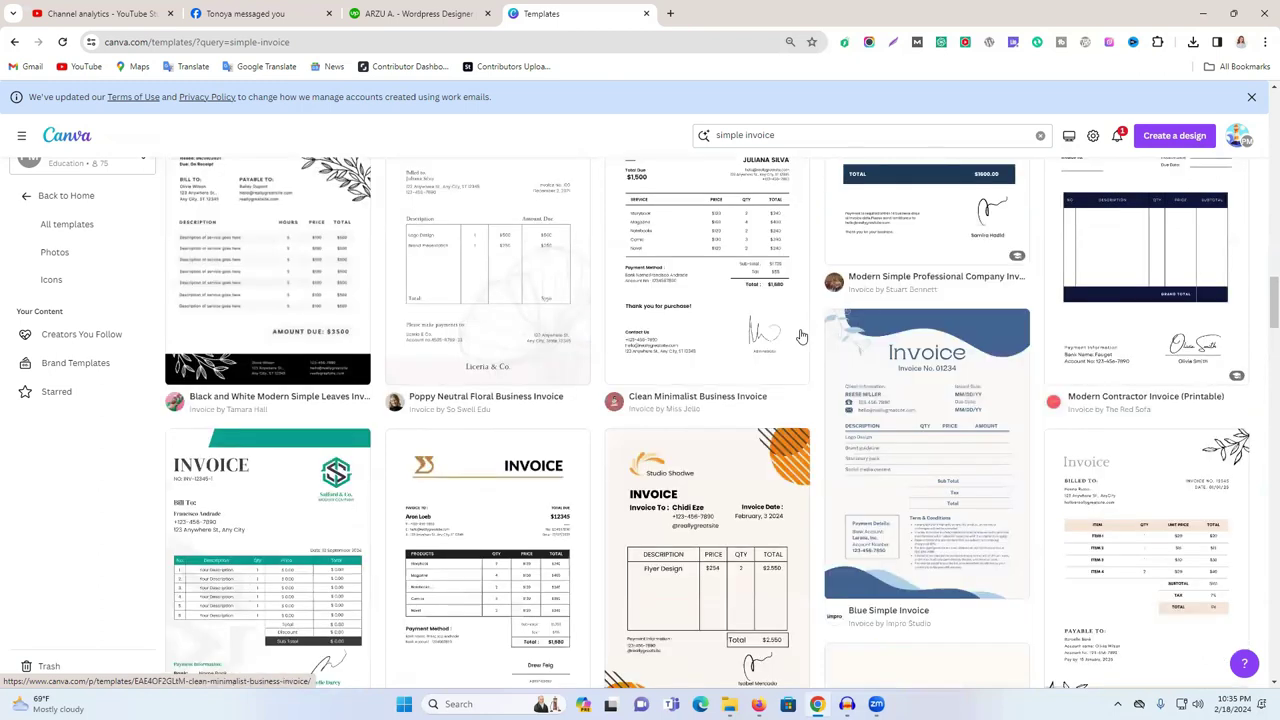
scroll(800, 334, down, 3)
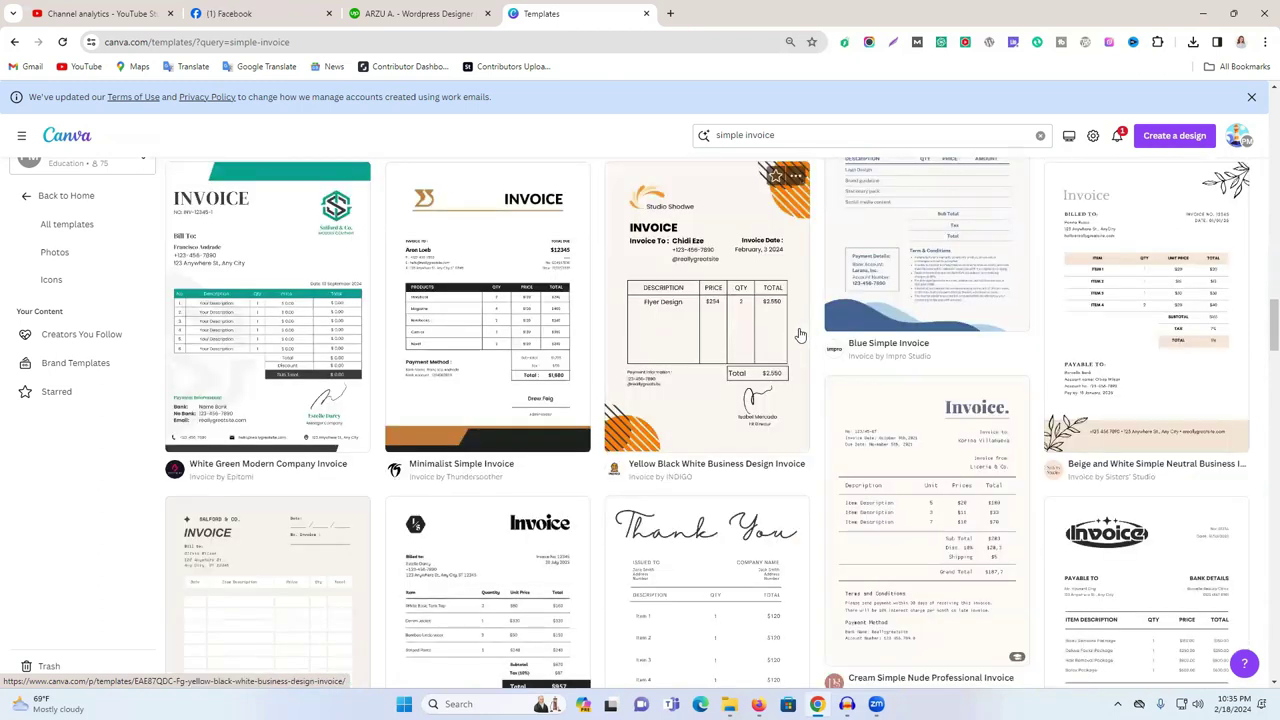
scroll(800, 334, down, 3)
scroll(800, 334, down, 1)
scroll(800, 334, down, 4)
scroll(800, 334, up, 1)
scroll(800, 334, down, 2)
scroll(800, 334, down, 3)
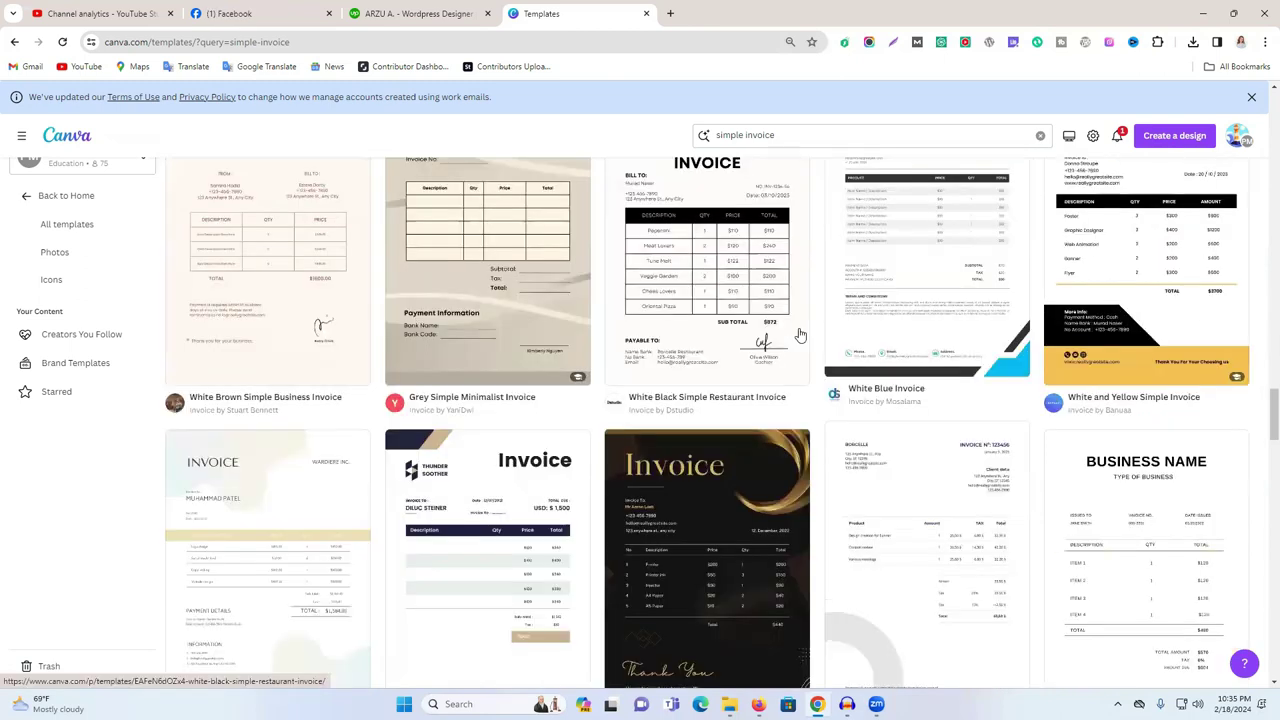
scroll(800, 334, up, 1)
scroll(800, 334, up, 1)
scroll(800, 334, down, 3)
scroll(800, 334, down, 2)
scroll(800, 334, down, 3)
scroll(800, 334, down, 3)
scroll(800, 334, down, 3)
scroll(800, 334, down, 2)
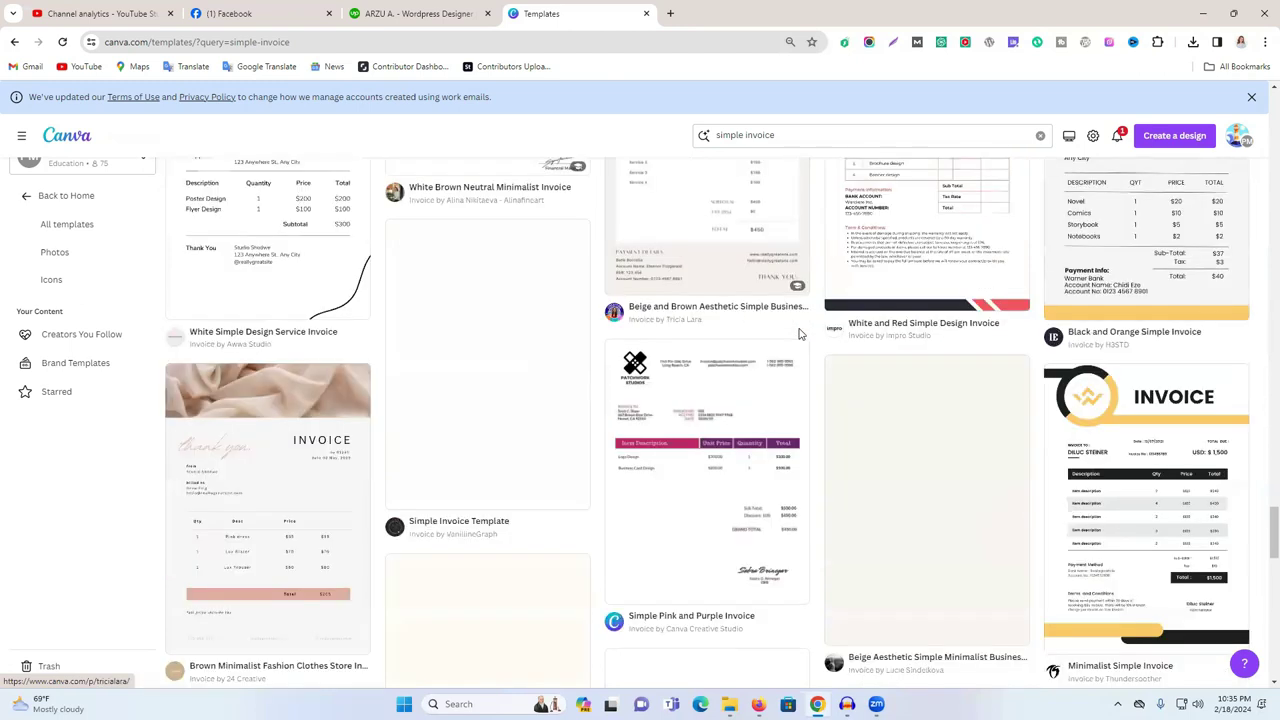
scroll(800, 334, down, 3)
scroll(712, 358, down, 2)
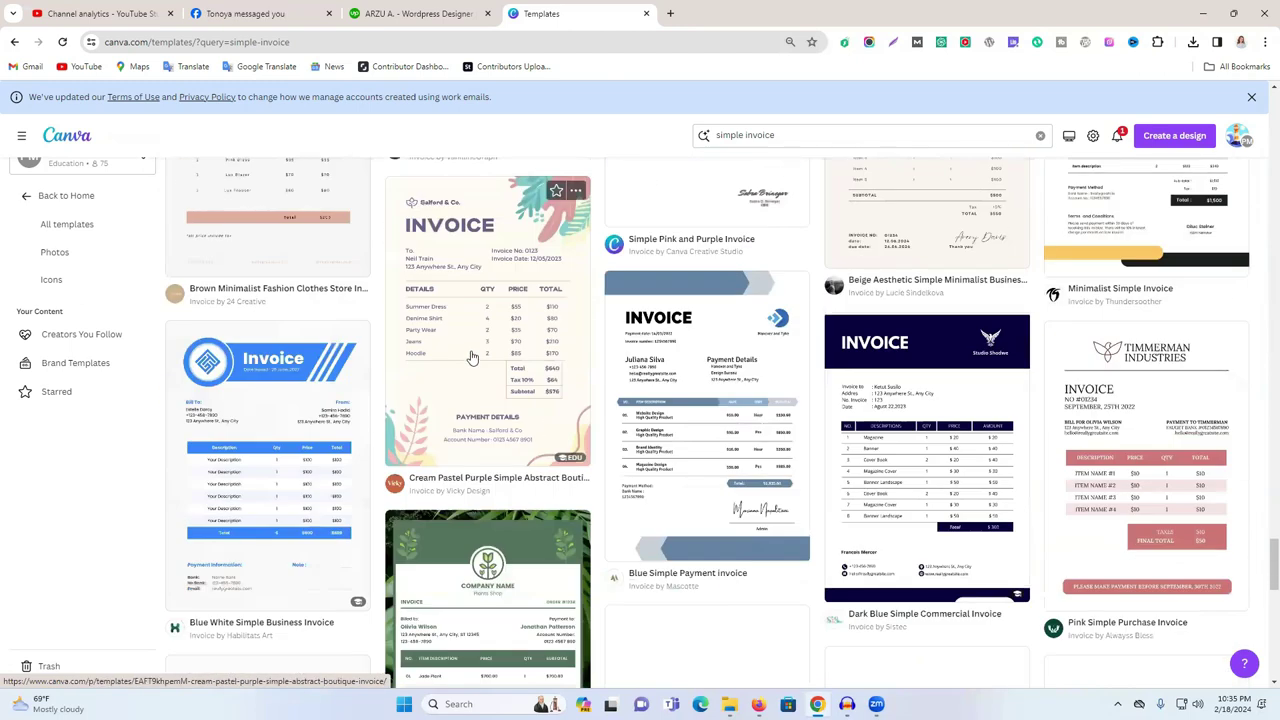
scroll(712, 358, up, 2)
scroll(823, 366, up, 1)
scroll(800, 357, down, 1)
scroll(800, 357, down, 3)
scroll(800, 357, down, 5)
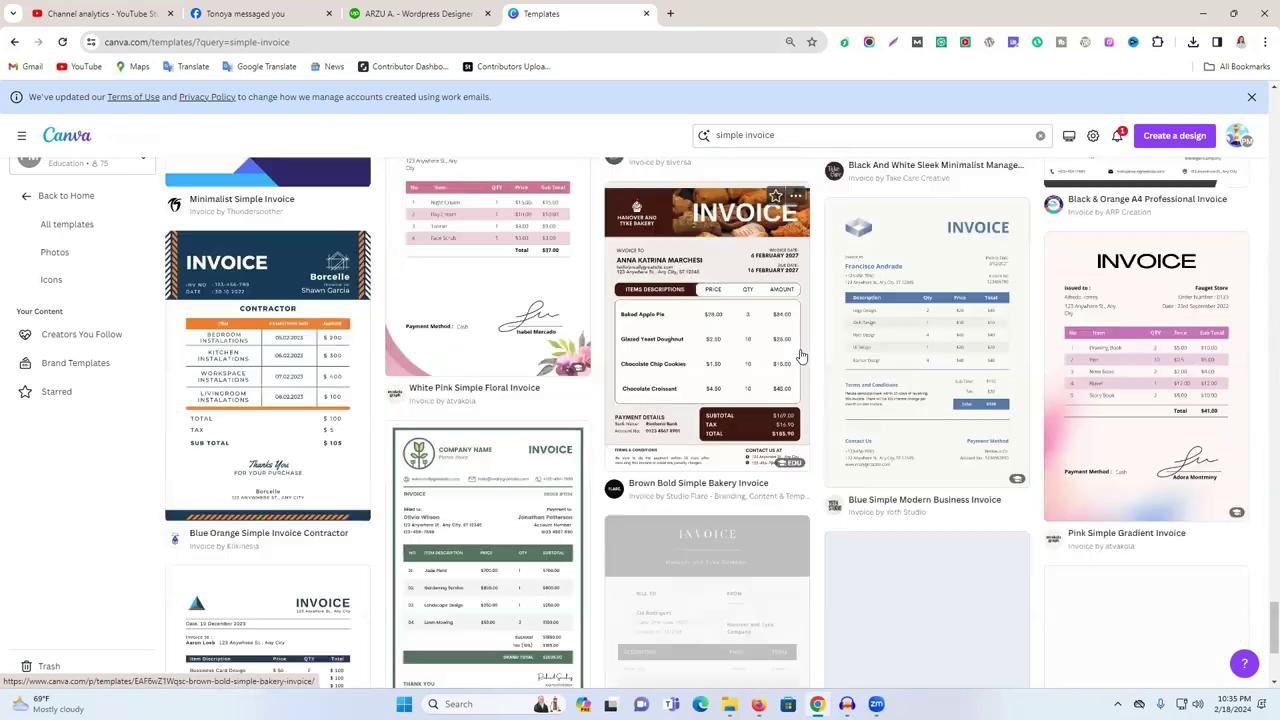
scroll(800, 355, up, 5)
scroll(1150, 437, up, 5)
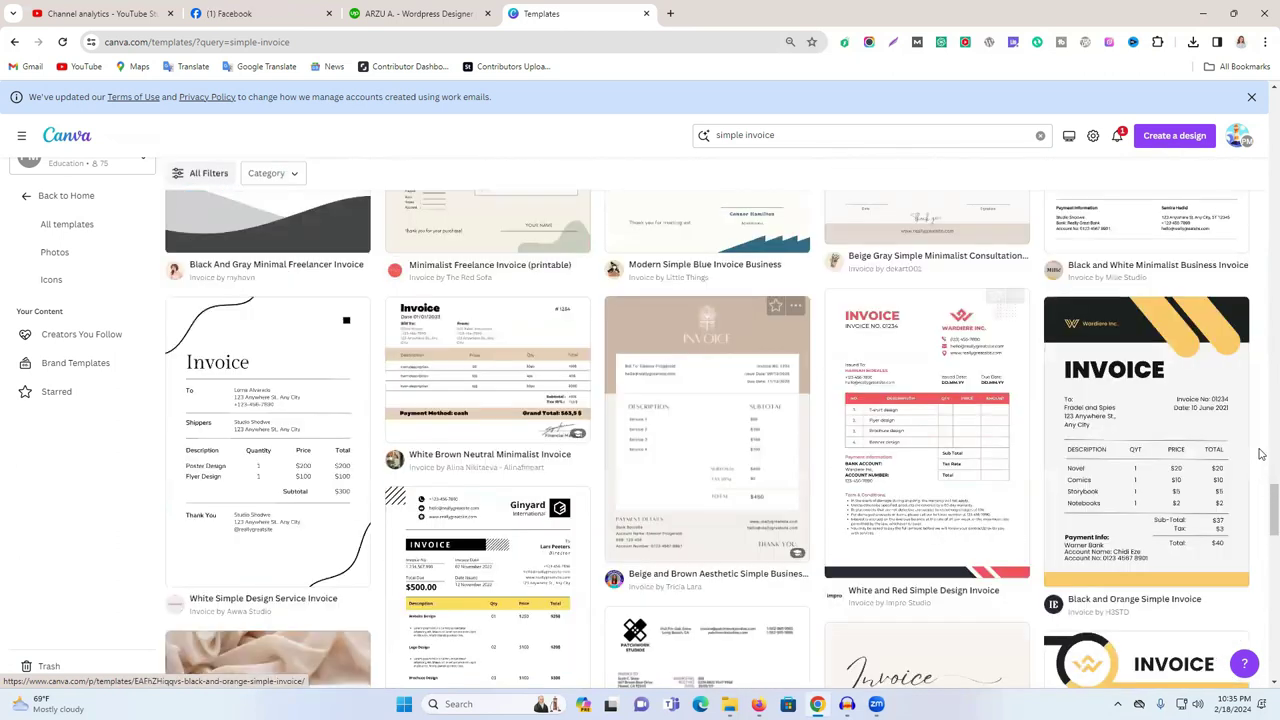
drag(1262, 500, 1262, 159)
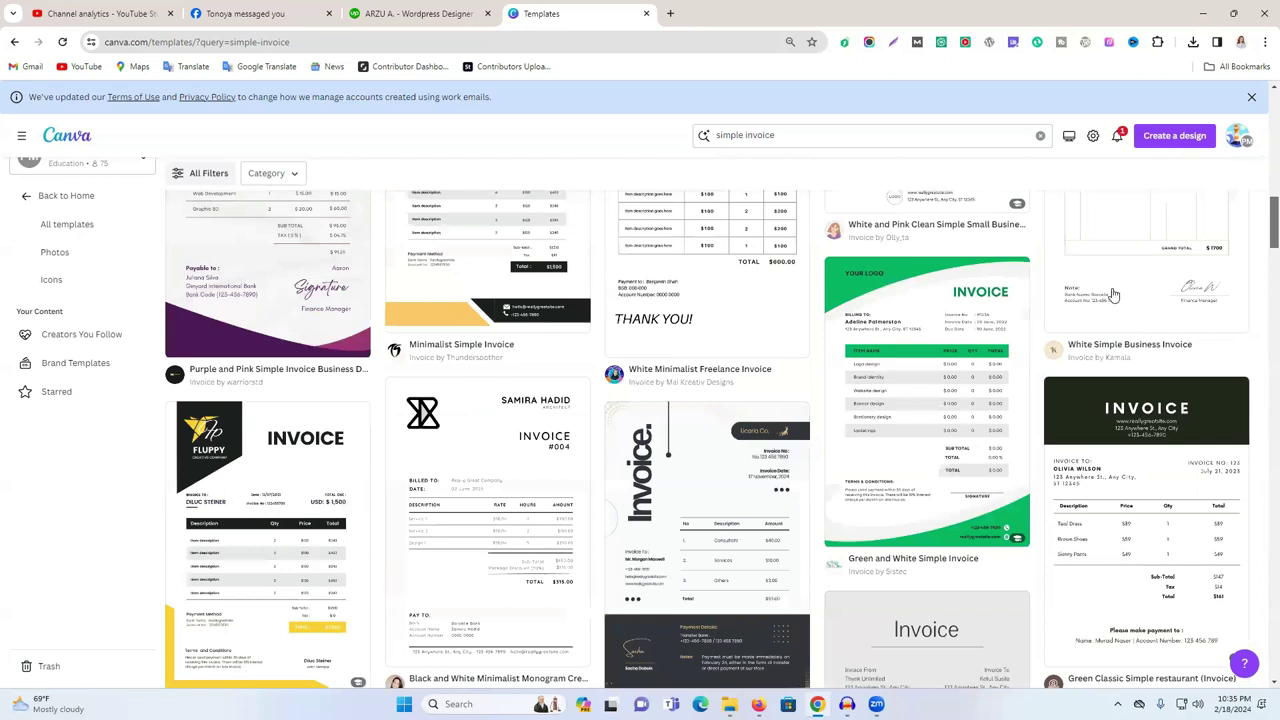
scroll(1113, 295, up, 2)
scroll(565, 283, down, 4)
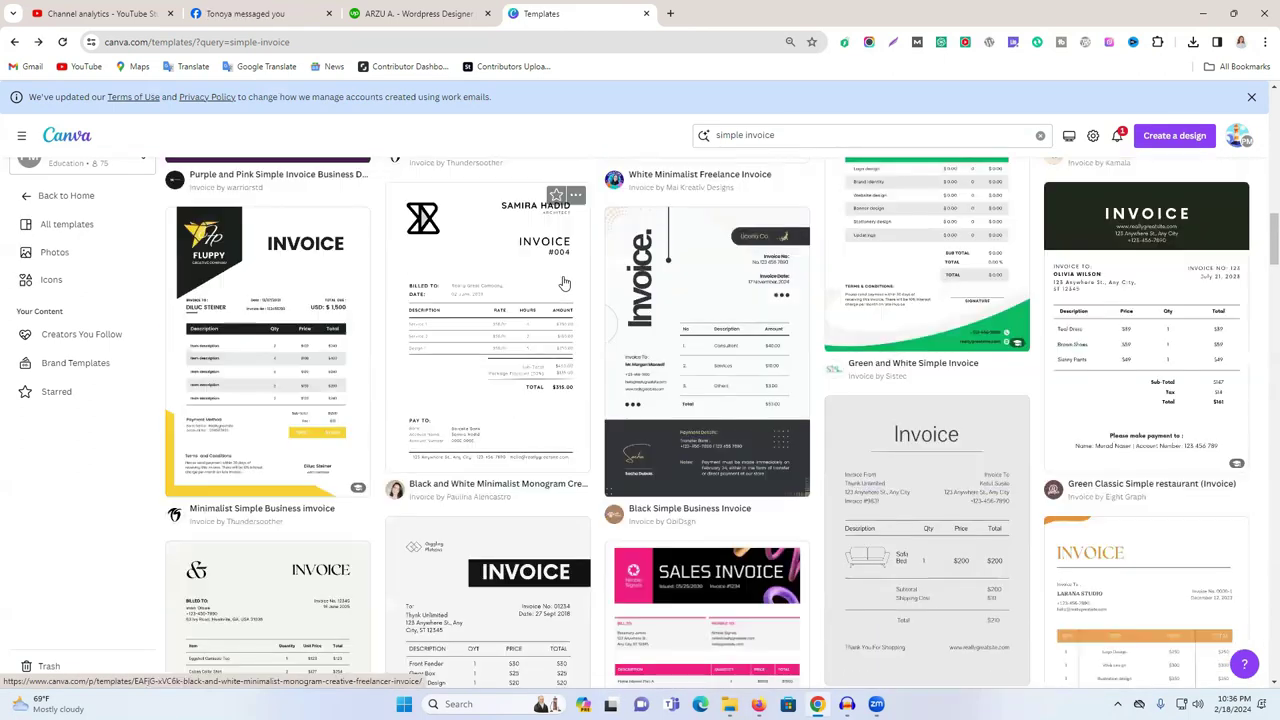
scroll(565, 283, up, 3)
scroll(659, 375, down, 2)
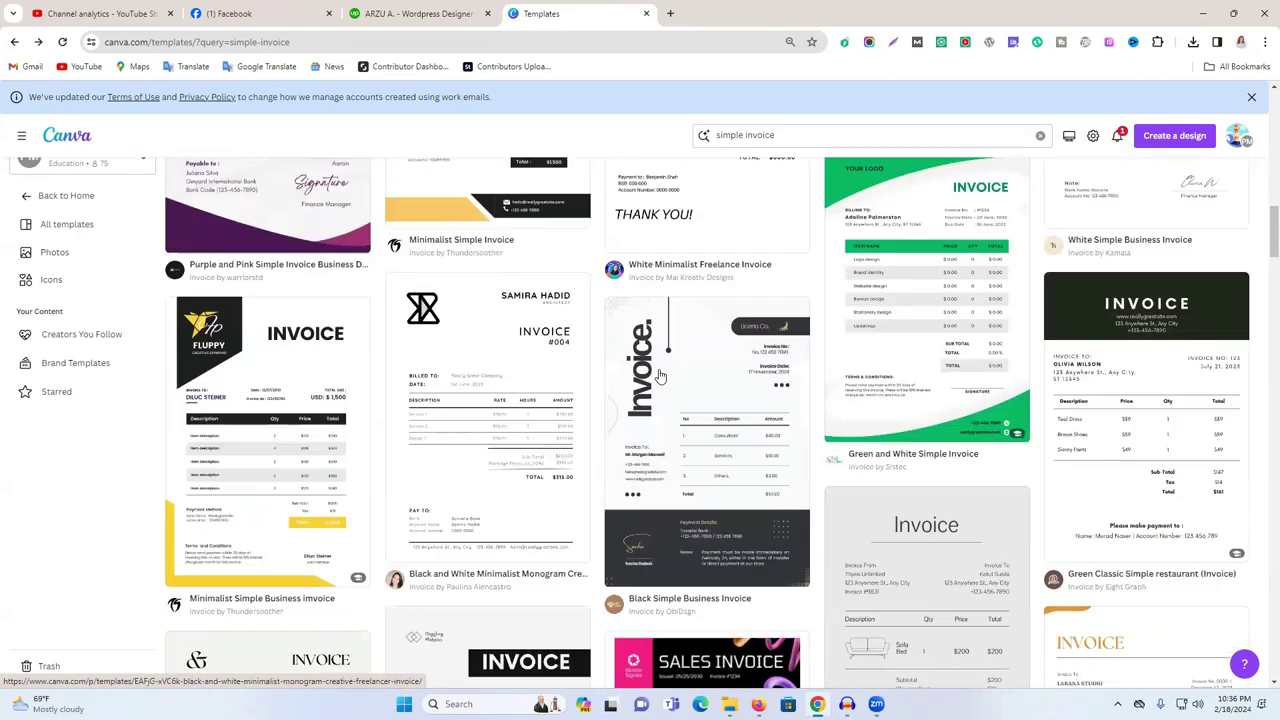
scroll(572, 363, down, 5)
scroll(572, 363, down, 3)
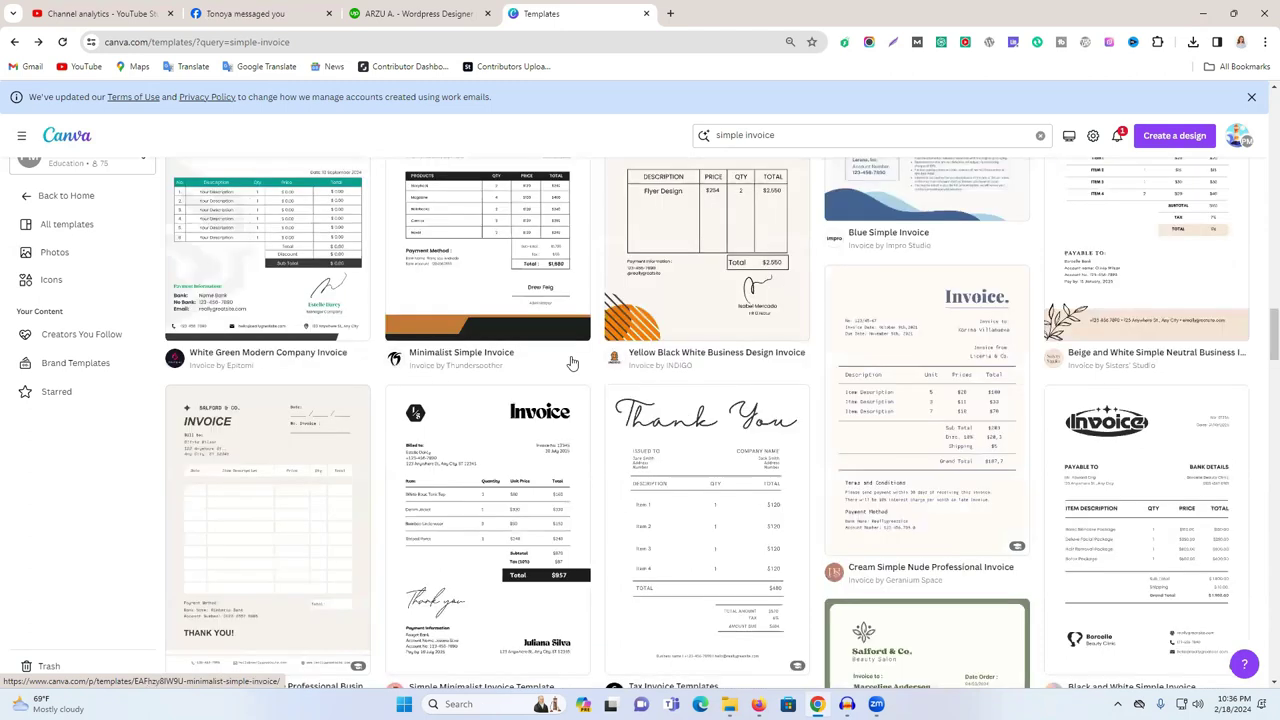
scroll(571, 363, up, 3)
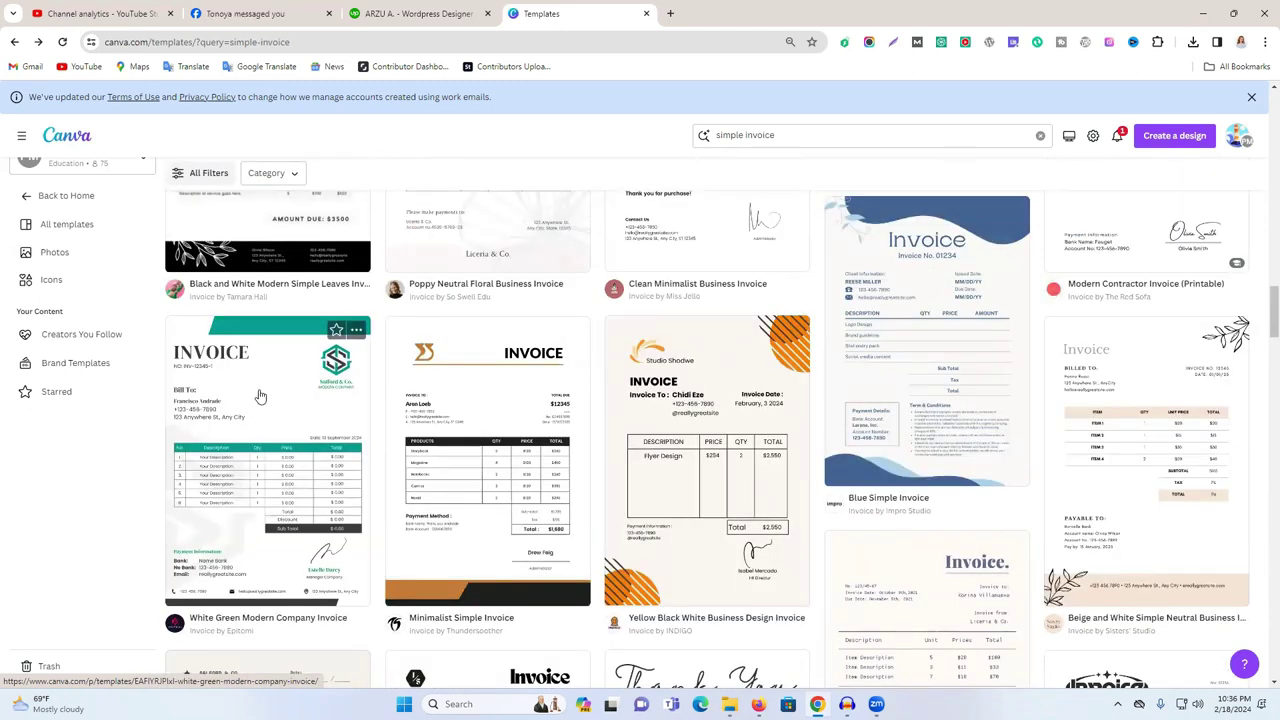
click(258, 394)
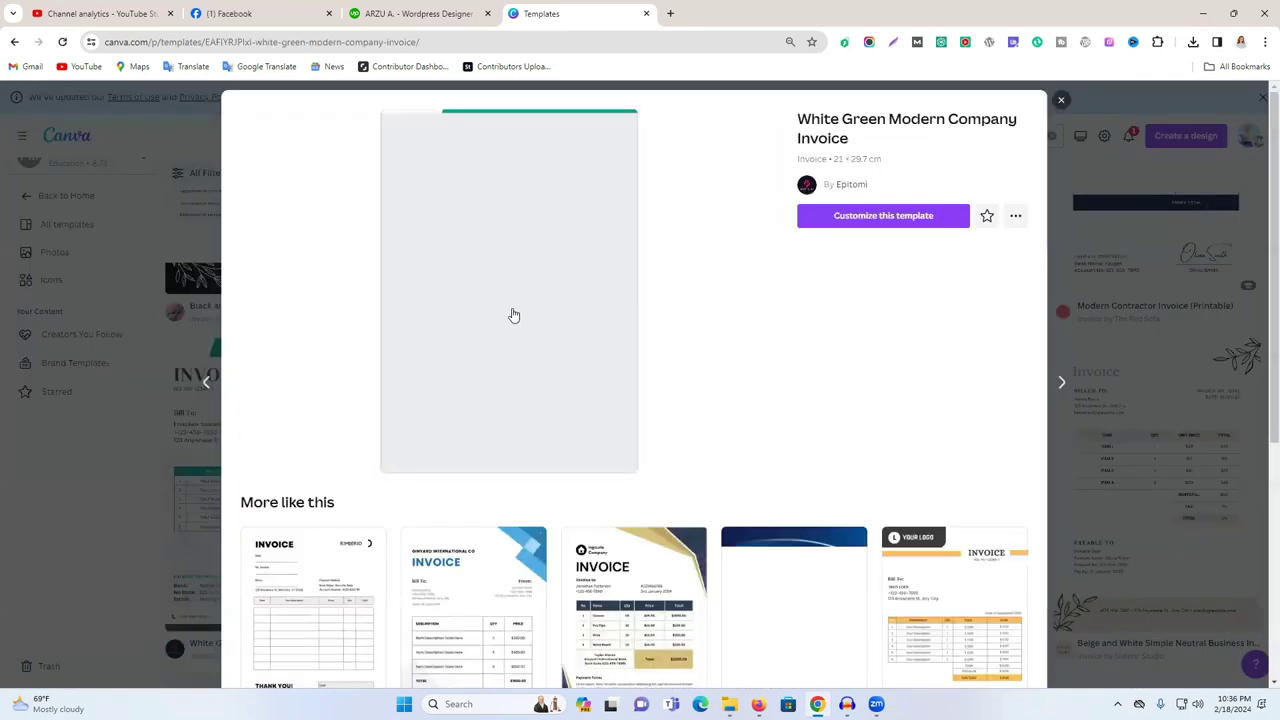
Start a new design from the White Green Modern Company Invoice template.
click(847, 224)
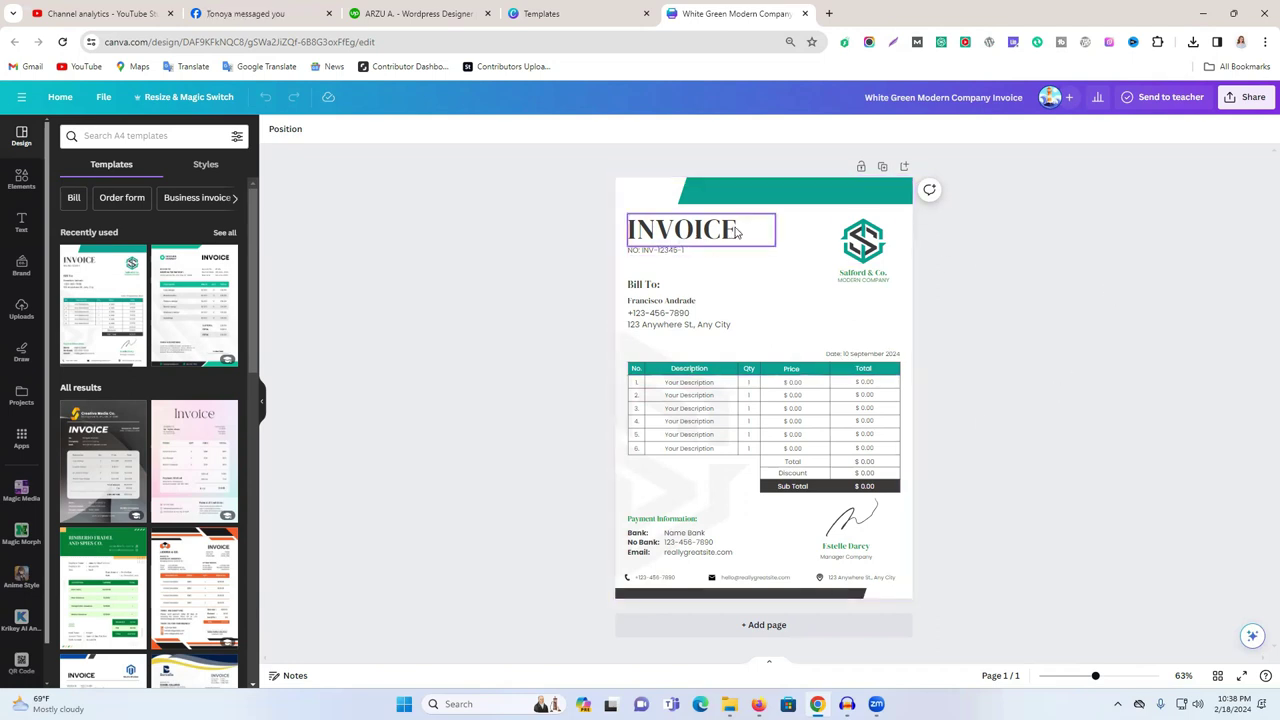
click(866, 244)
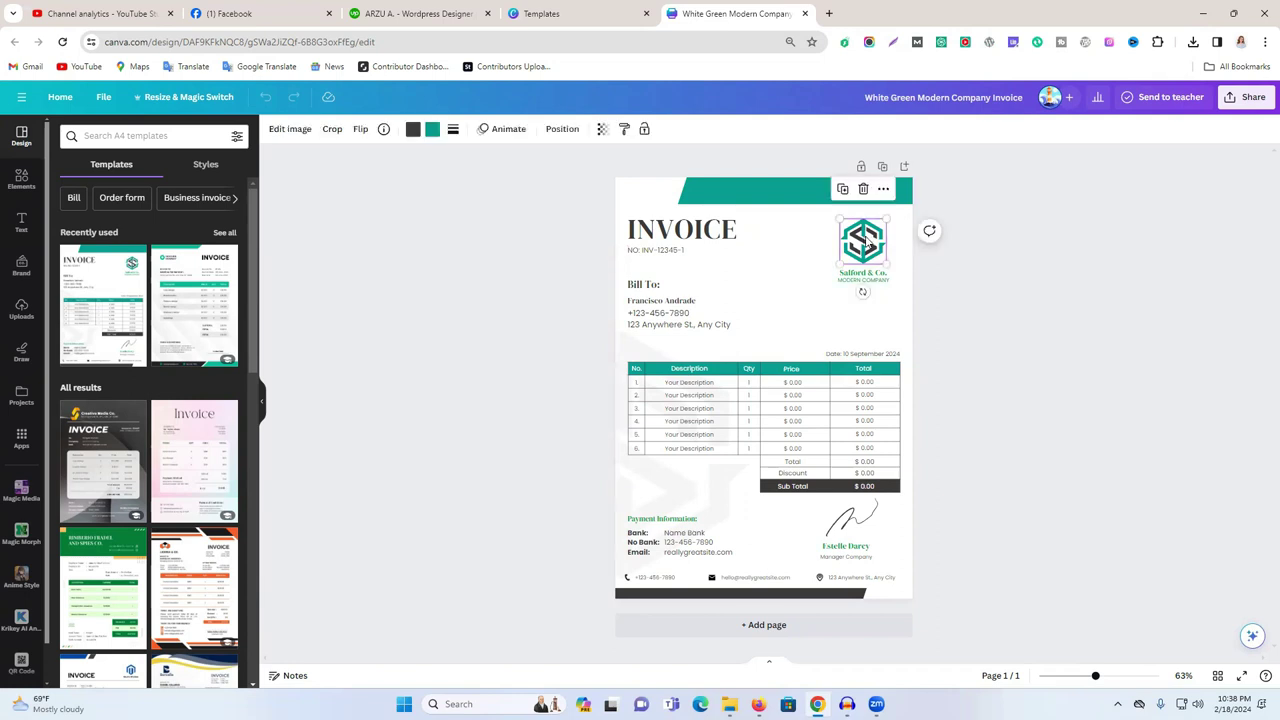
click(992, 290)
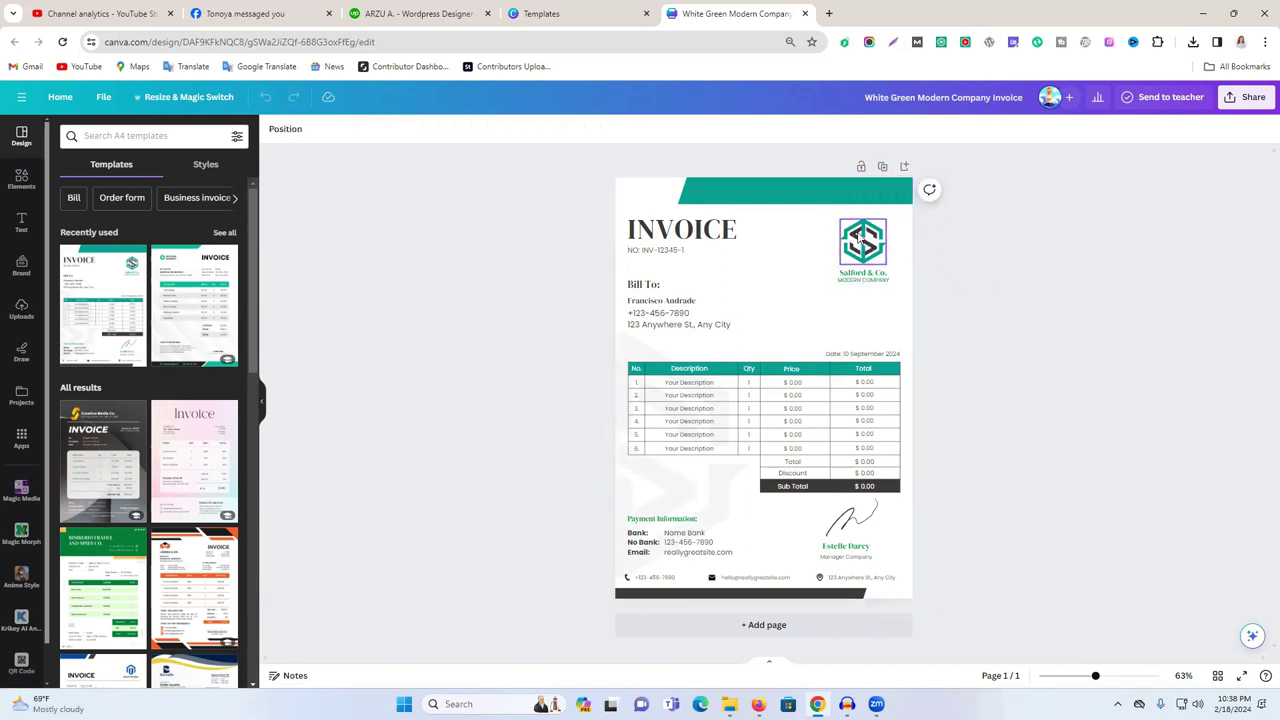
click(858, 236)
click(1000, 322)
Select the template logo together with the company name, then open a new browser tab.
click(866, 244)
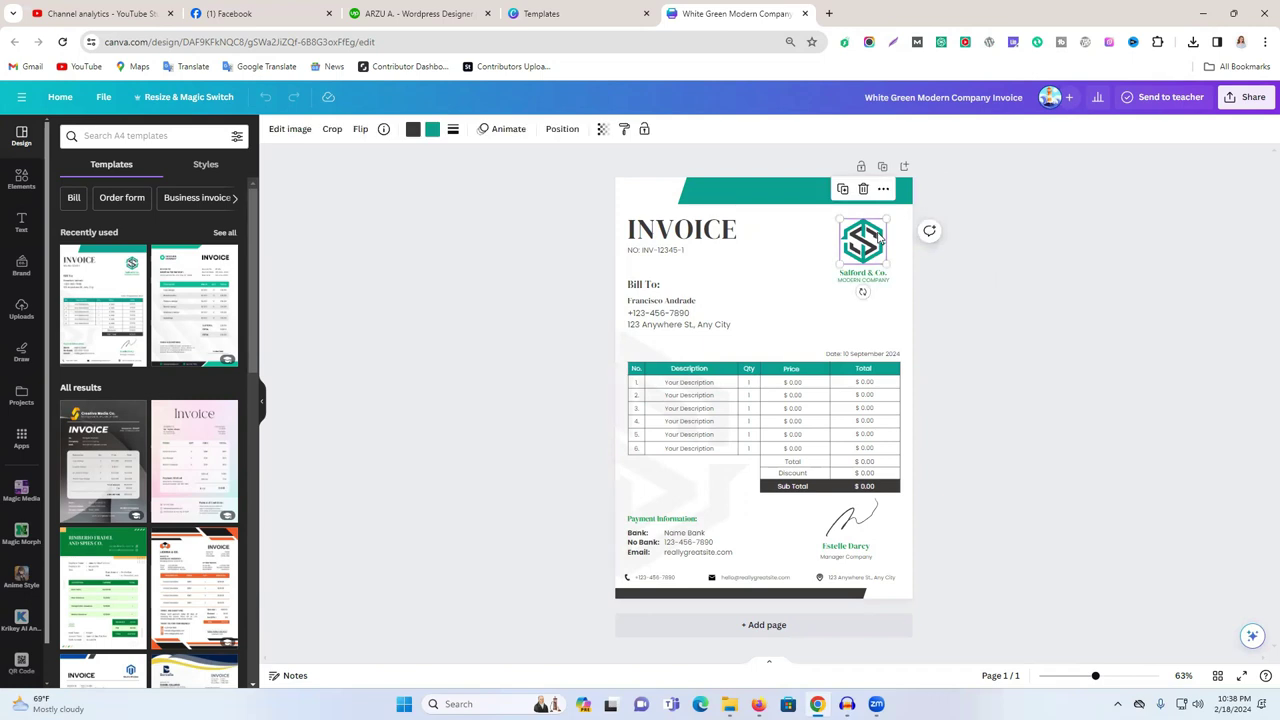
click(1020, 323)
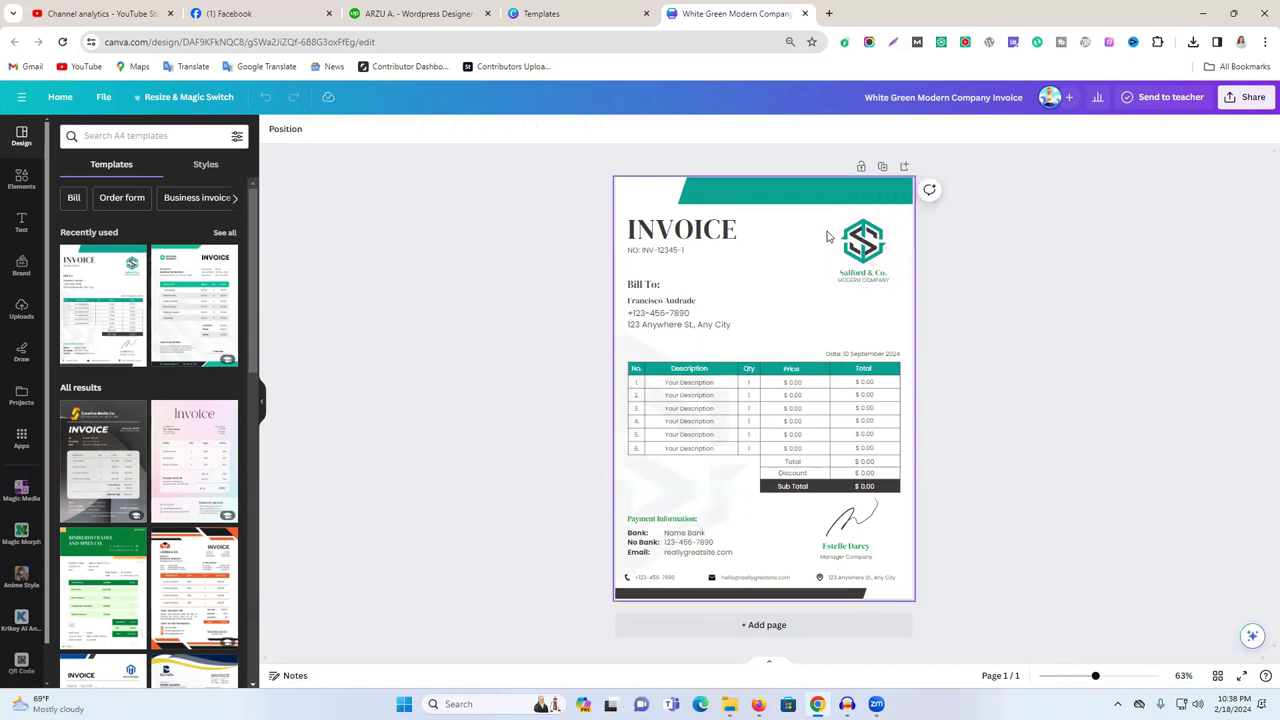
drag(848, 246, 872, 276)
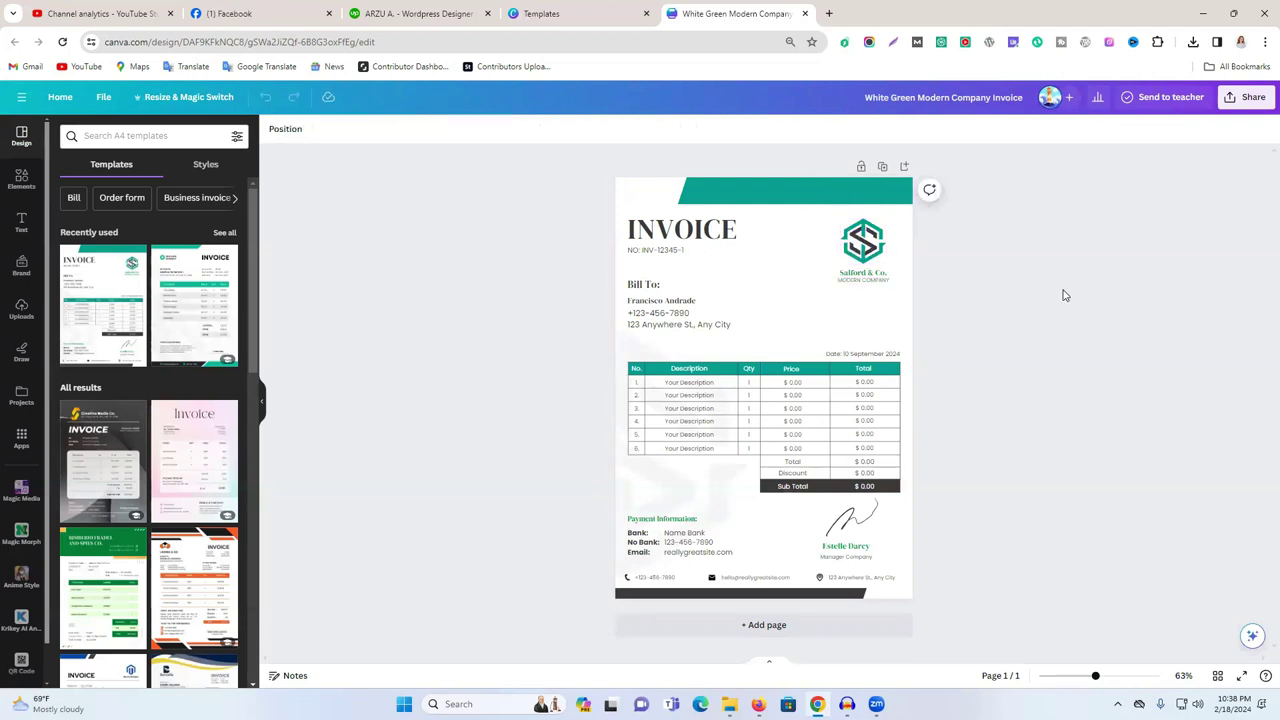
click(831, 15)
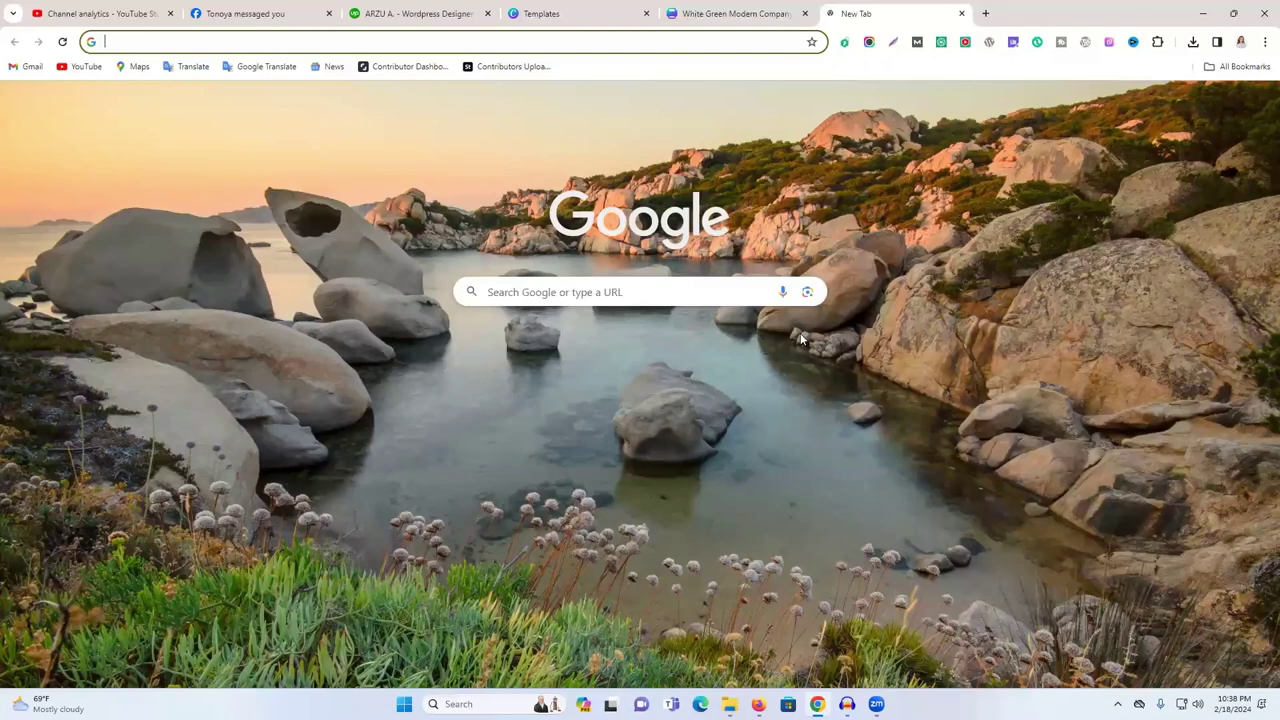
Go to the Soft Digital Guru page on Facebook and dismiss its announcement.
text(f)
key(Return)
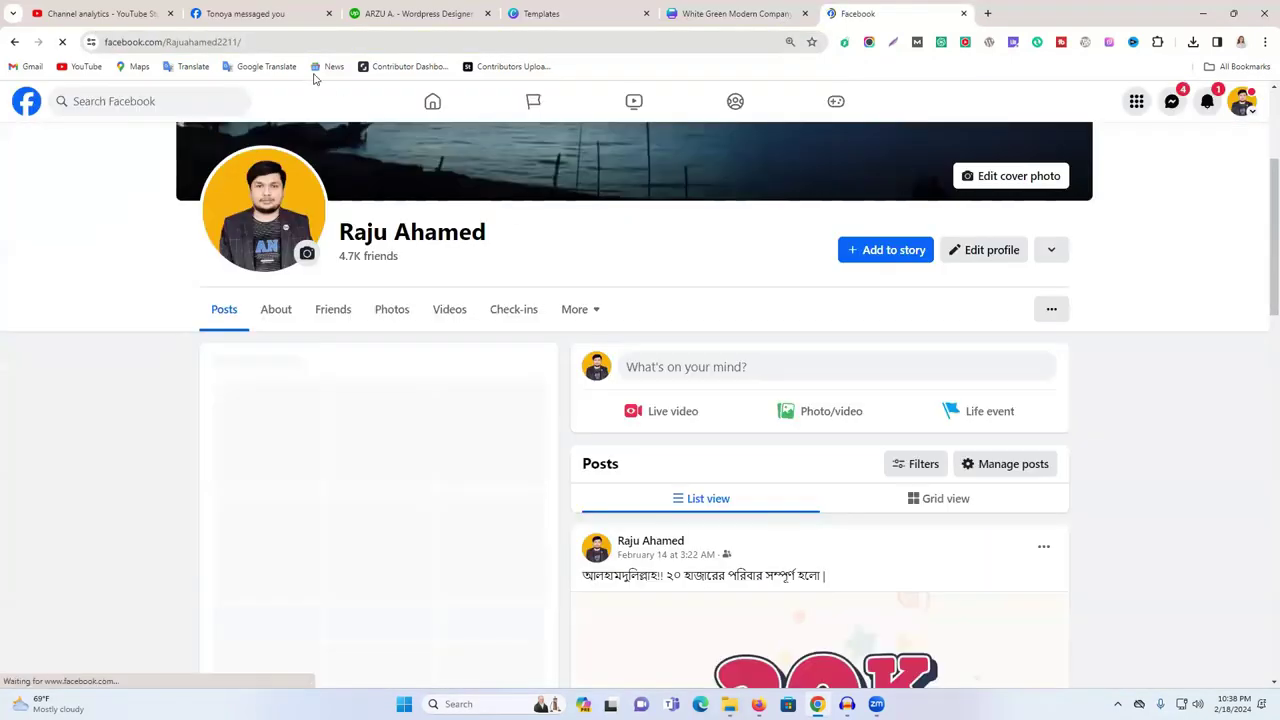
click(150, 101)
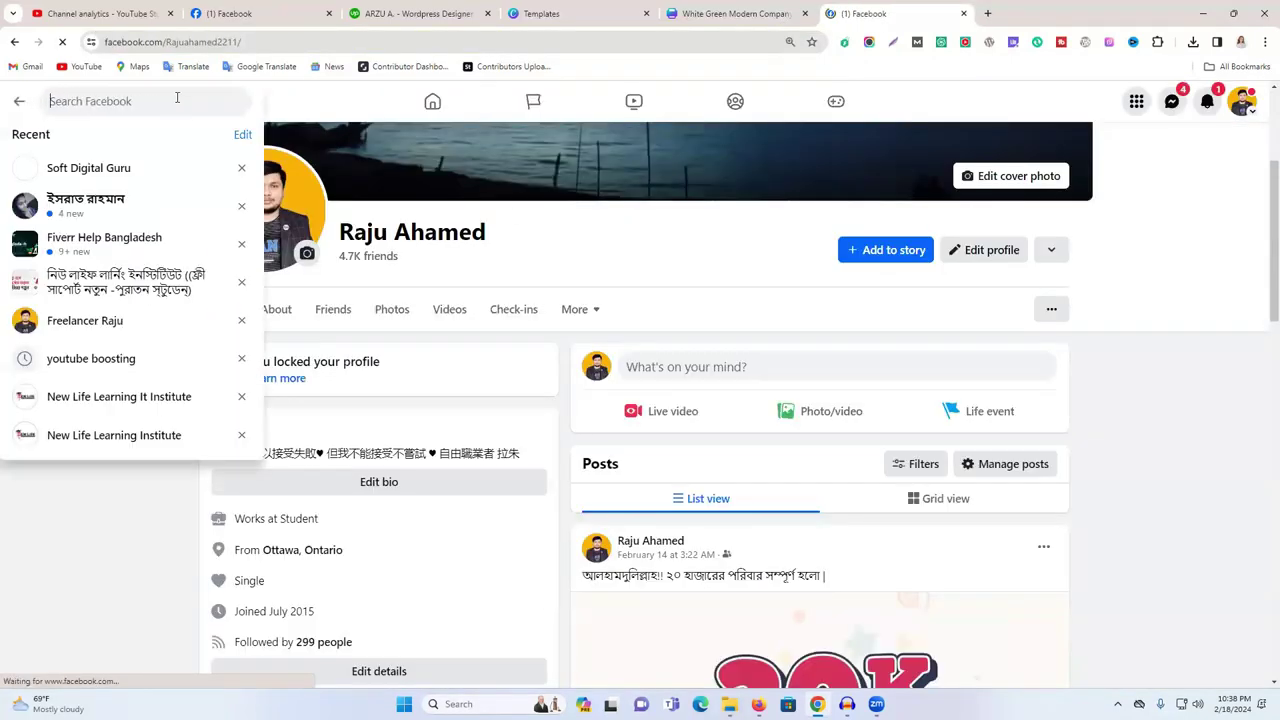
click(137, 168)
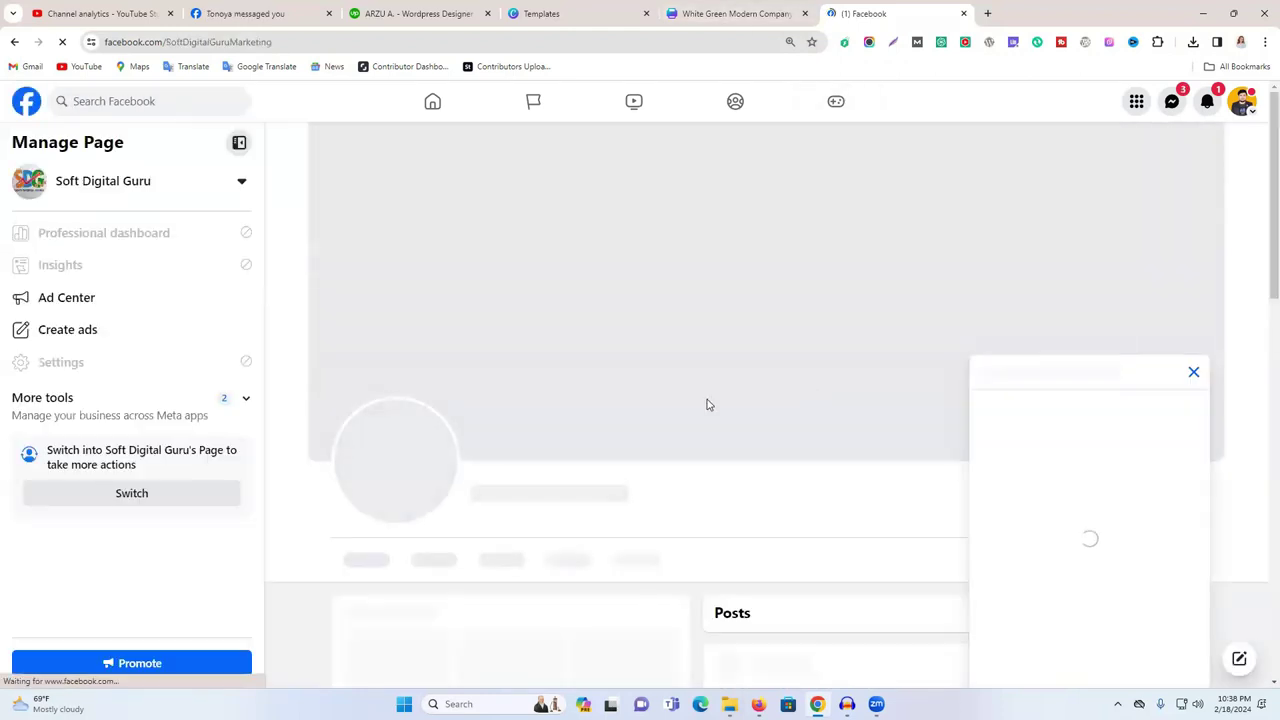
scroll(1000, 390, down, 2)
scroll(1194, 374, down, 1)
scroll(700, 295, down, 1)
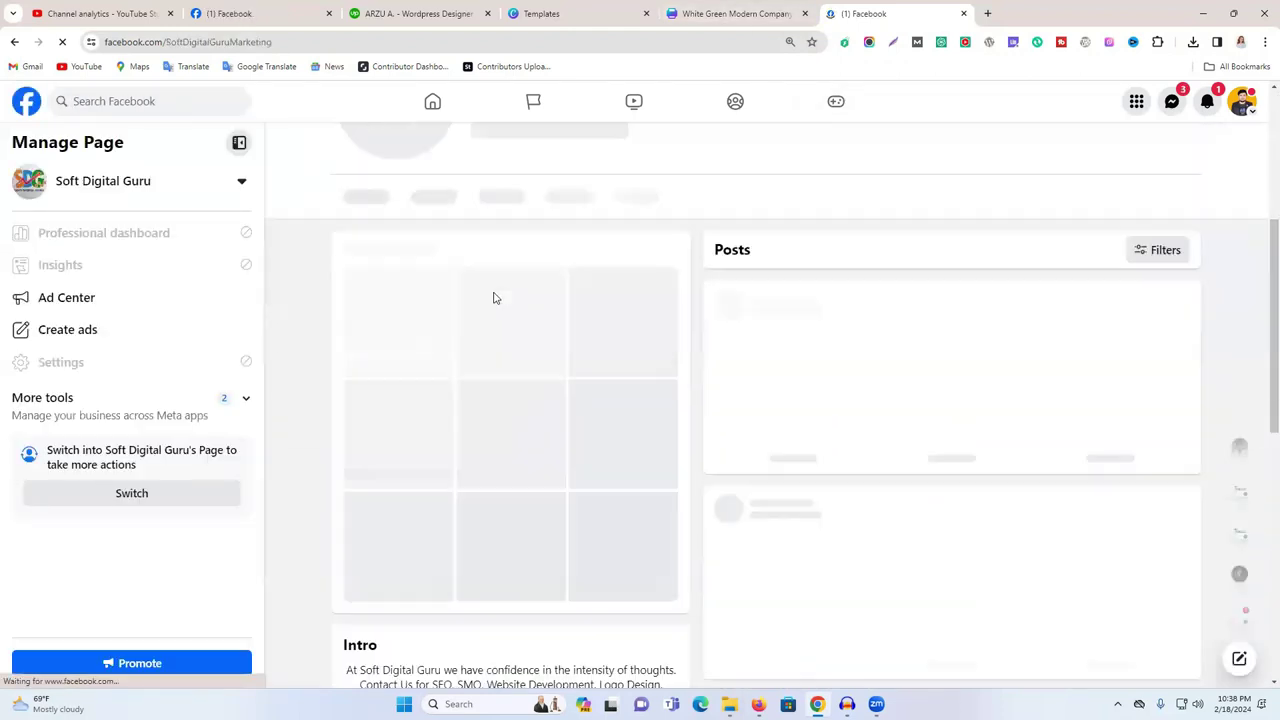
scroll(563, 313, down, 3)
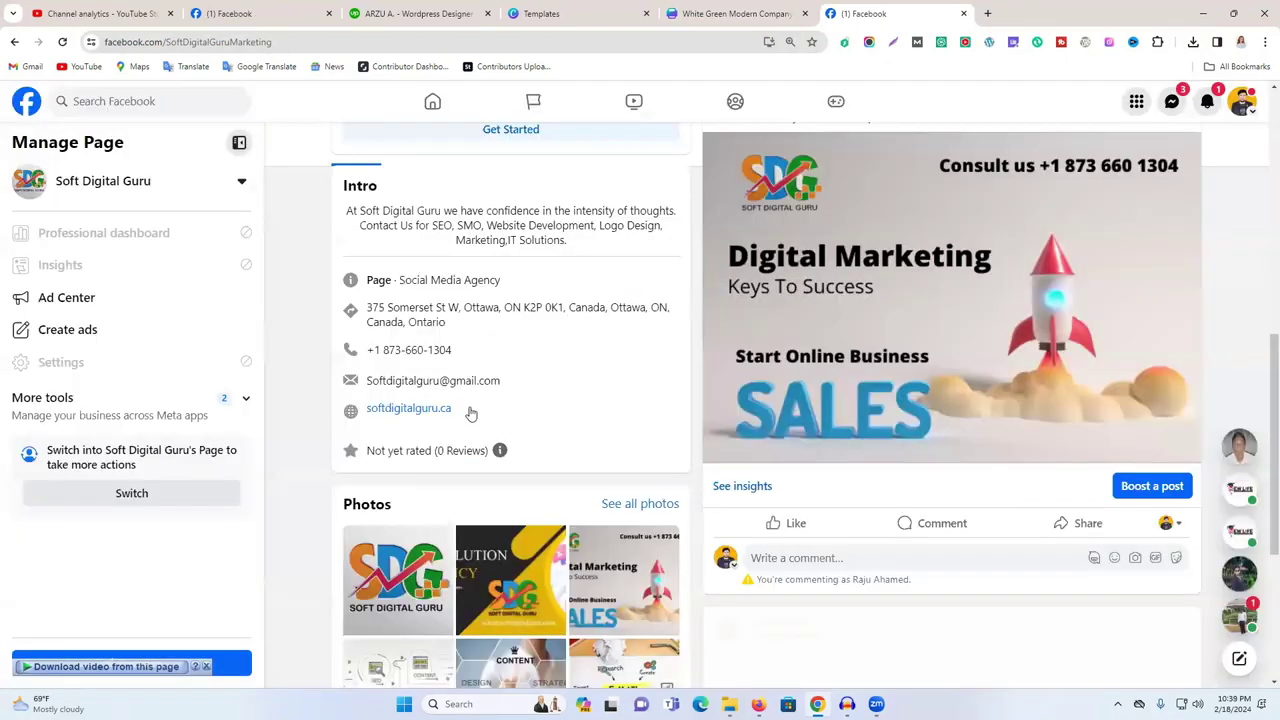
click(810, 170)
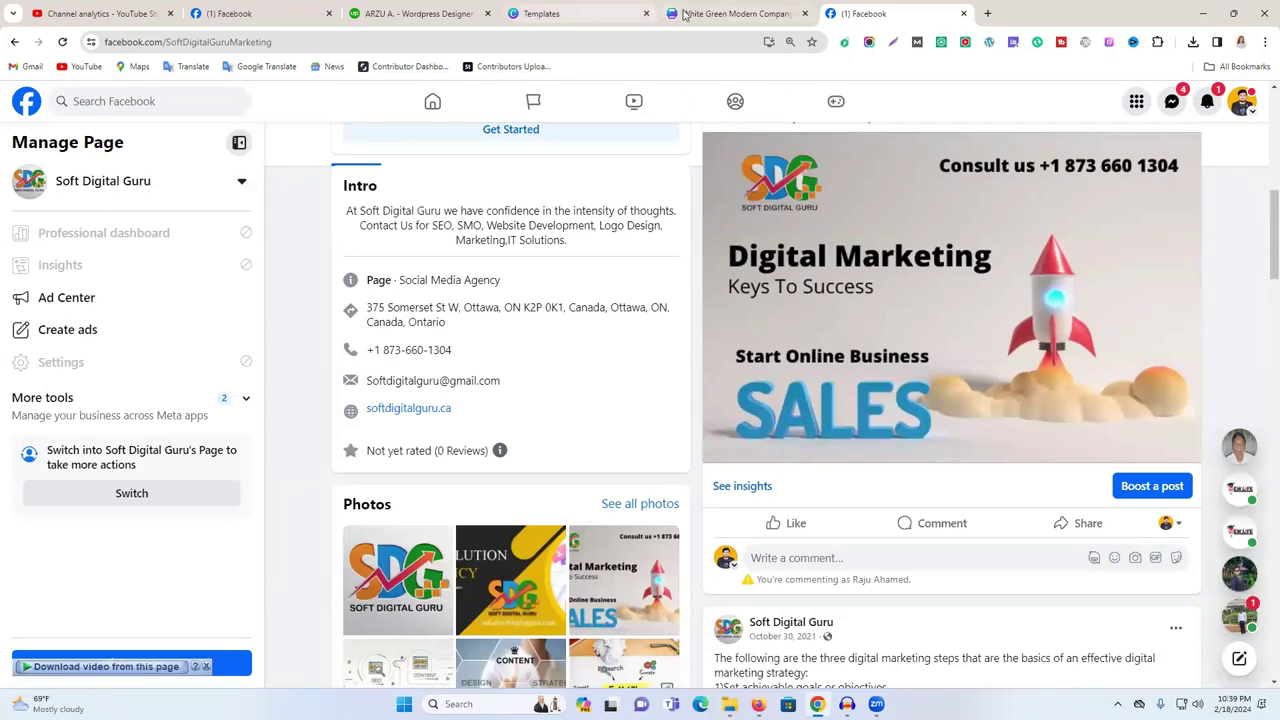
scroll(685, 267, up, 2)
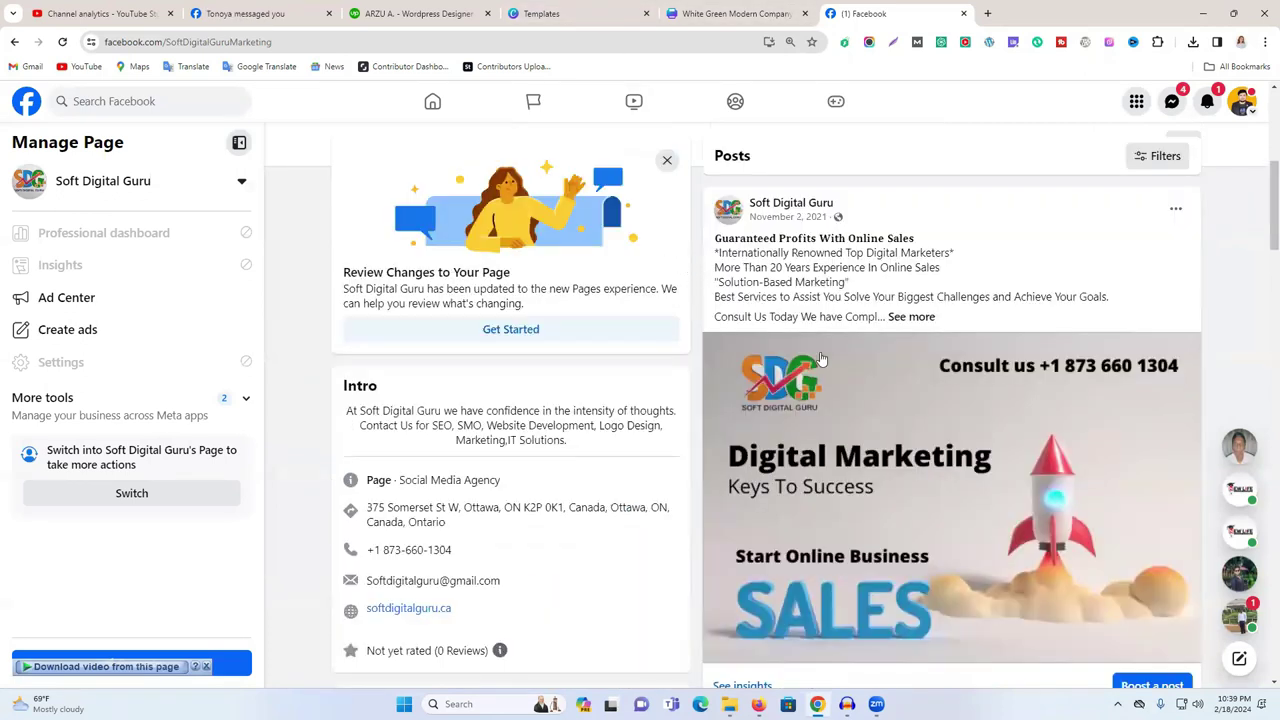
scroll(600, 420, up, 5)
Save the page's SDG profile photo to Downloads and return to the Canva tab.
click(410, 467)
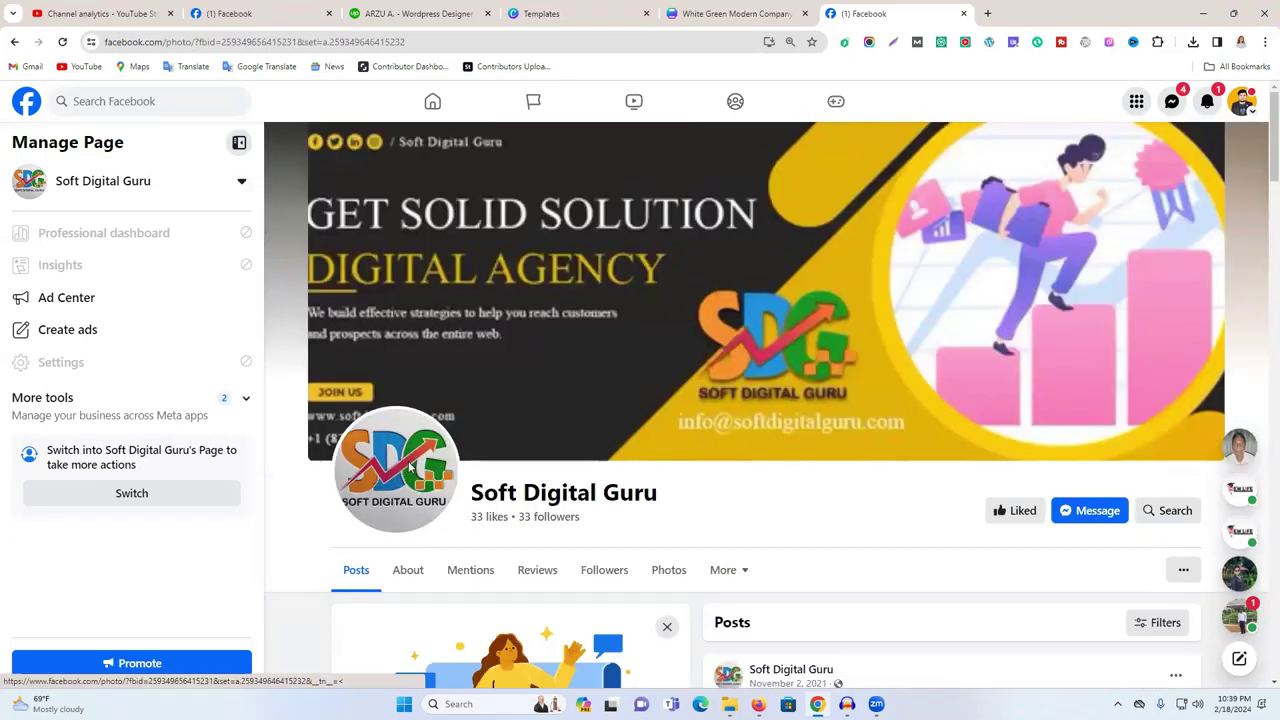
right_click(490, 324)
click(553, 360)
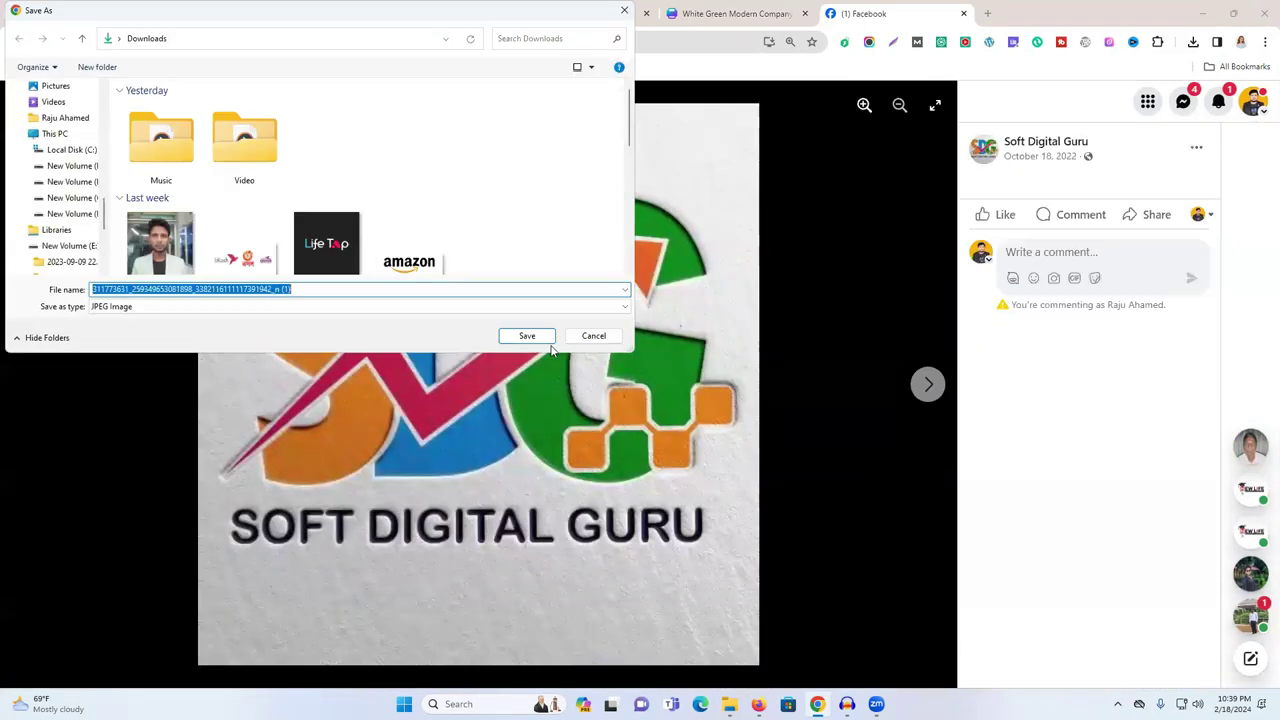
click(546, 340)
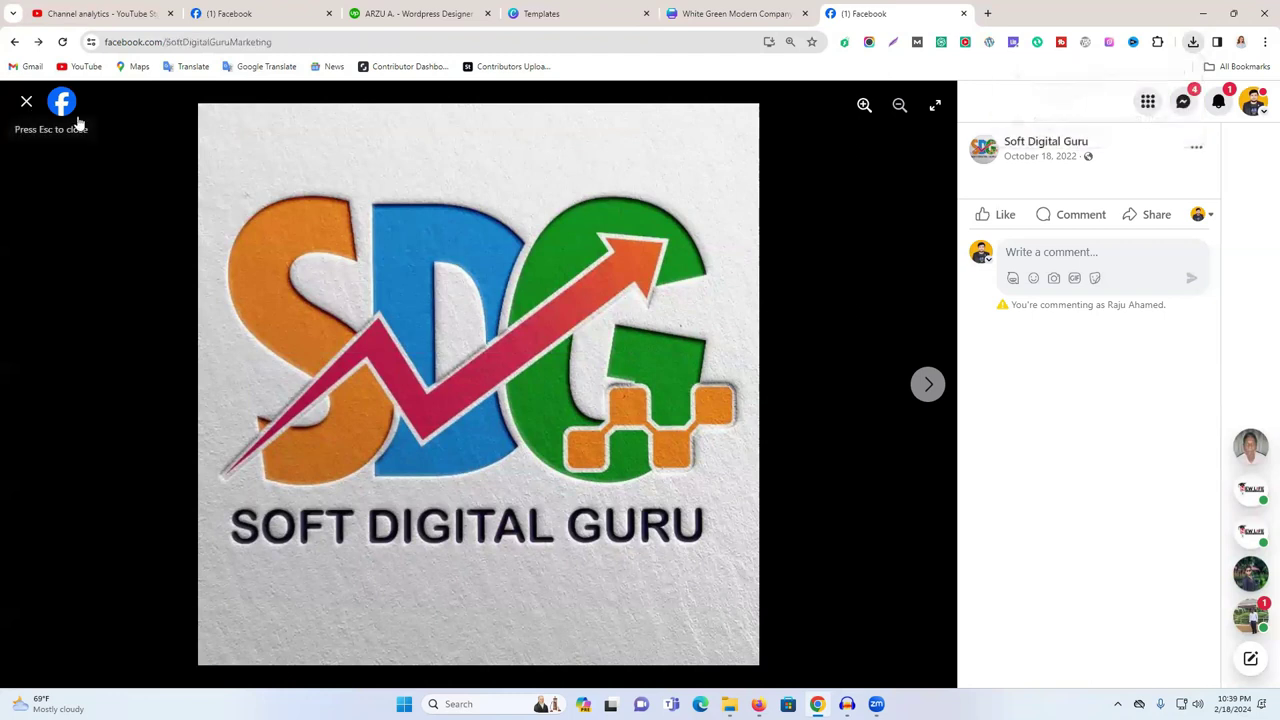
click(26, 101)
scroll(1047, 357, down, 3)
scroll(552, 366, down, 5)
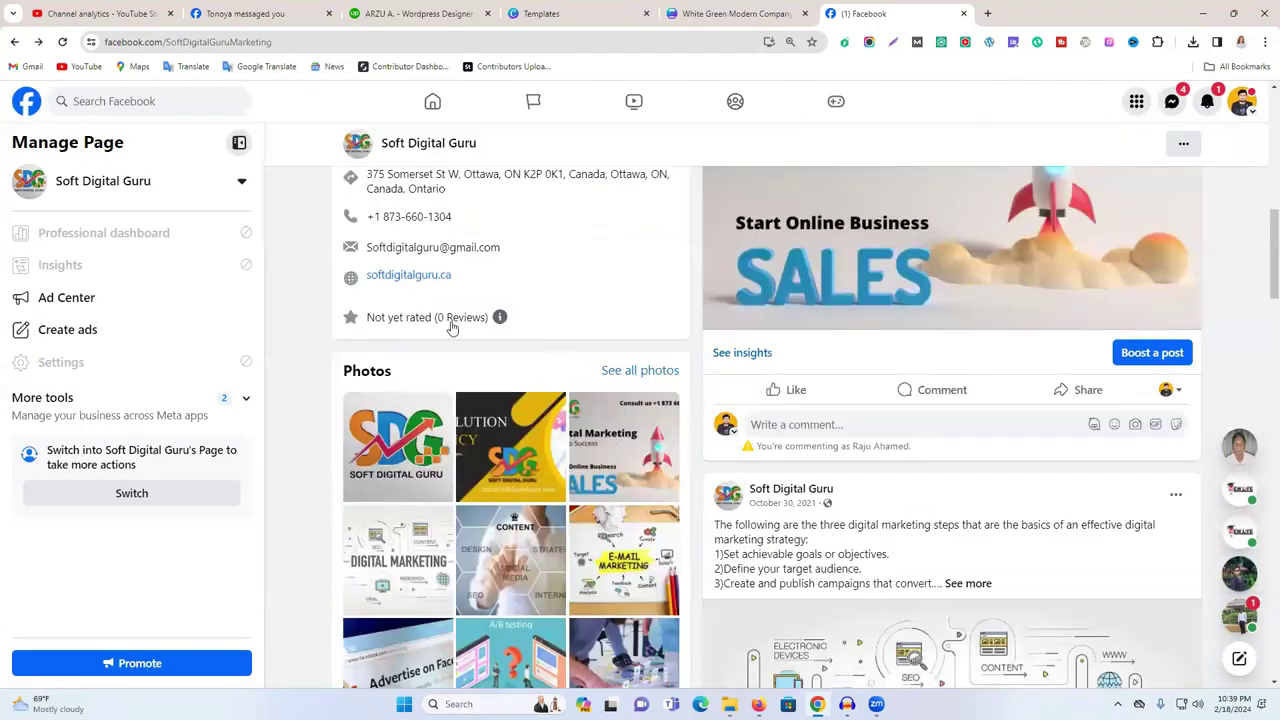
scroll(451, 327, up, 1)
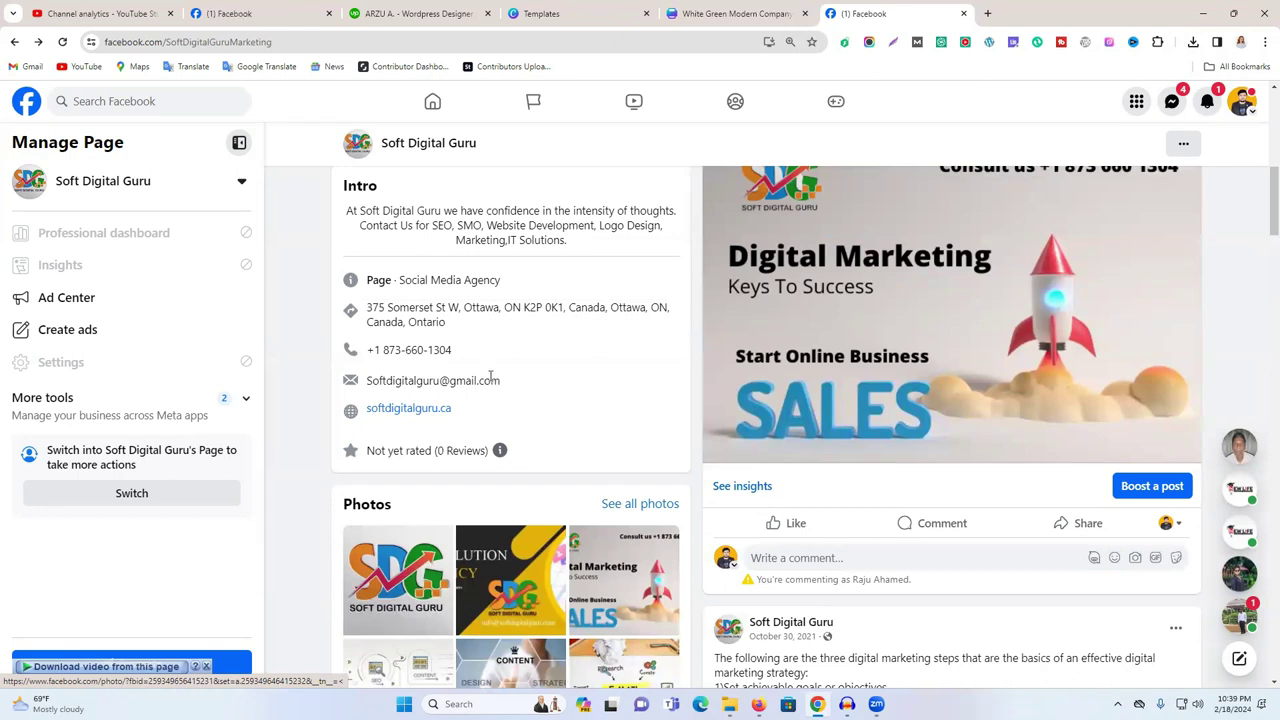
click(738, 13)
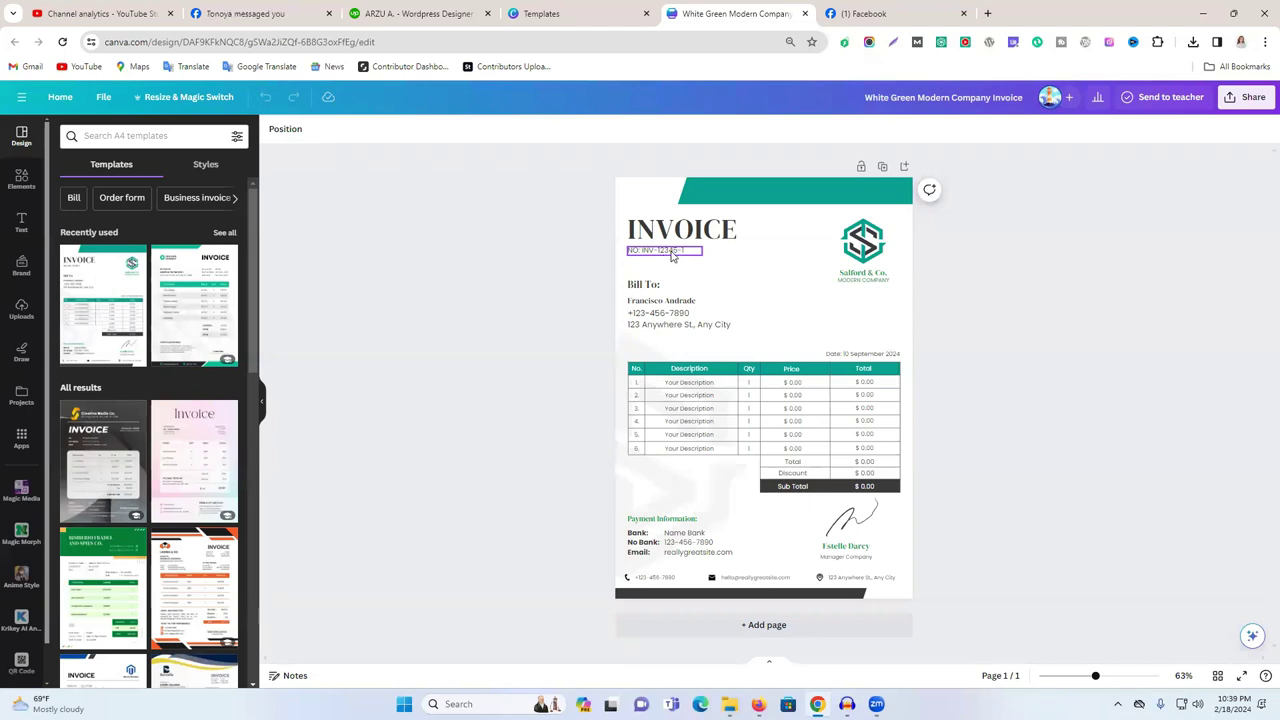
Replace the placeholder invoice digits with #787868.
double_click(664, 251)
click(690, 250)
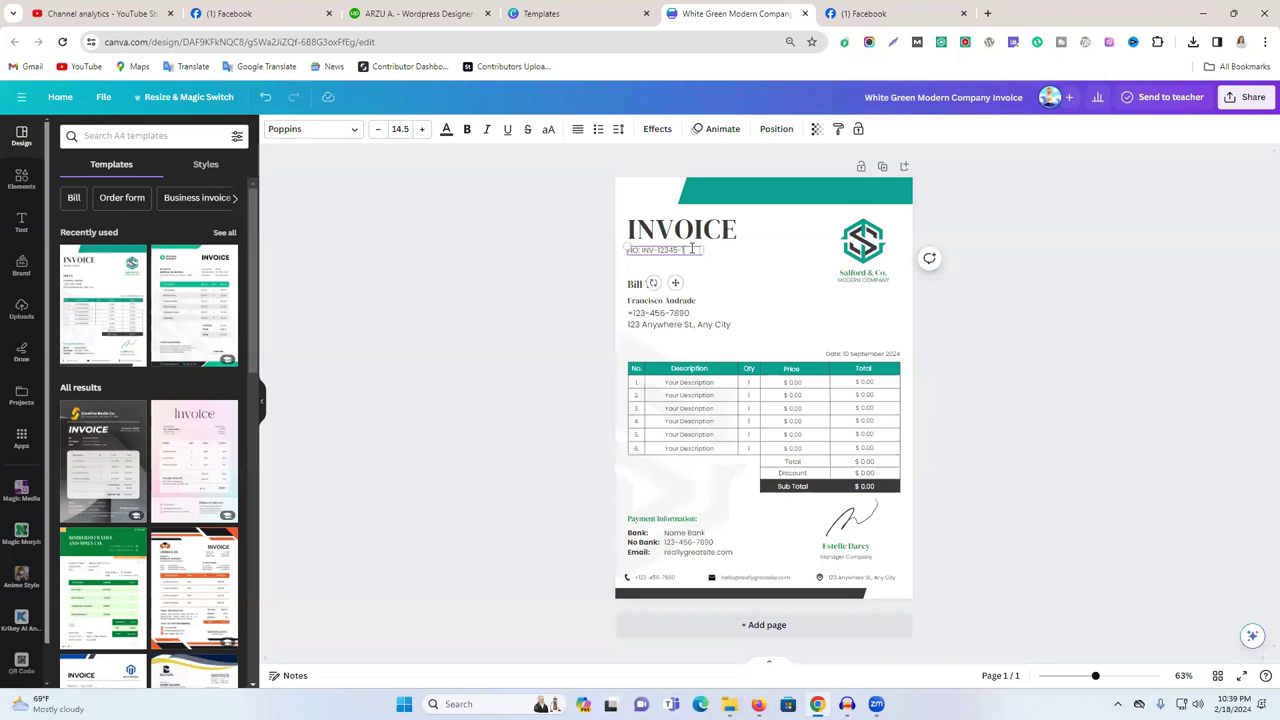
drag(676, 250, 643, 250)
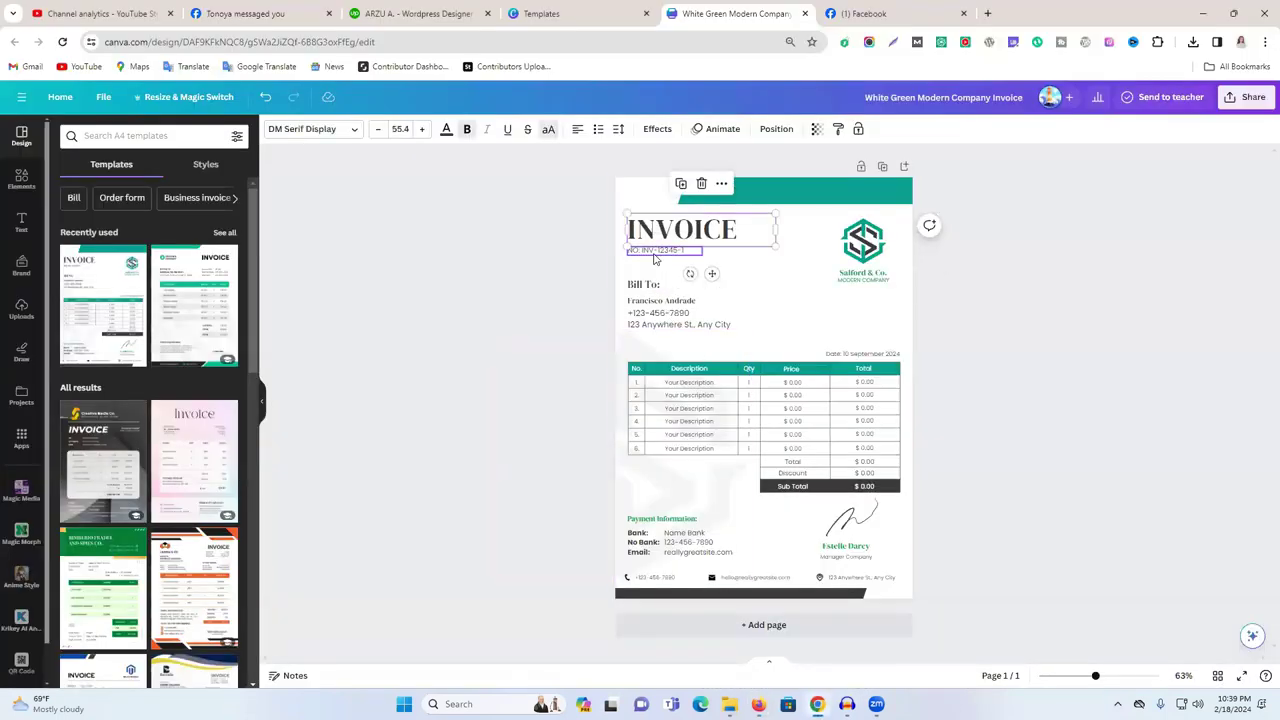
click(655, 254)
double_click(668, 251)
double_click(680, 251)
drag(693, 250, 675, 250)
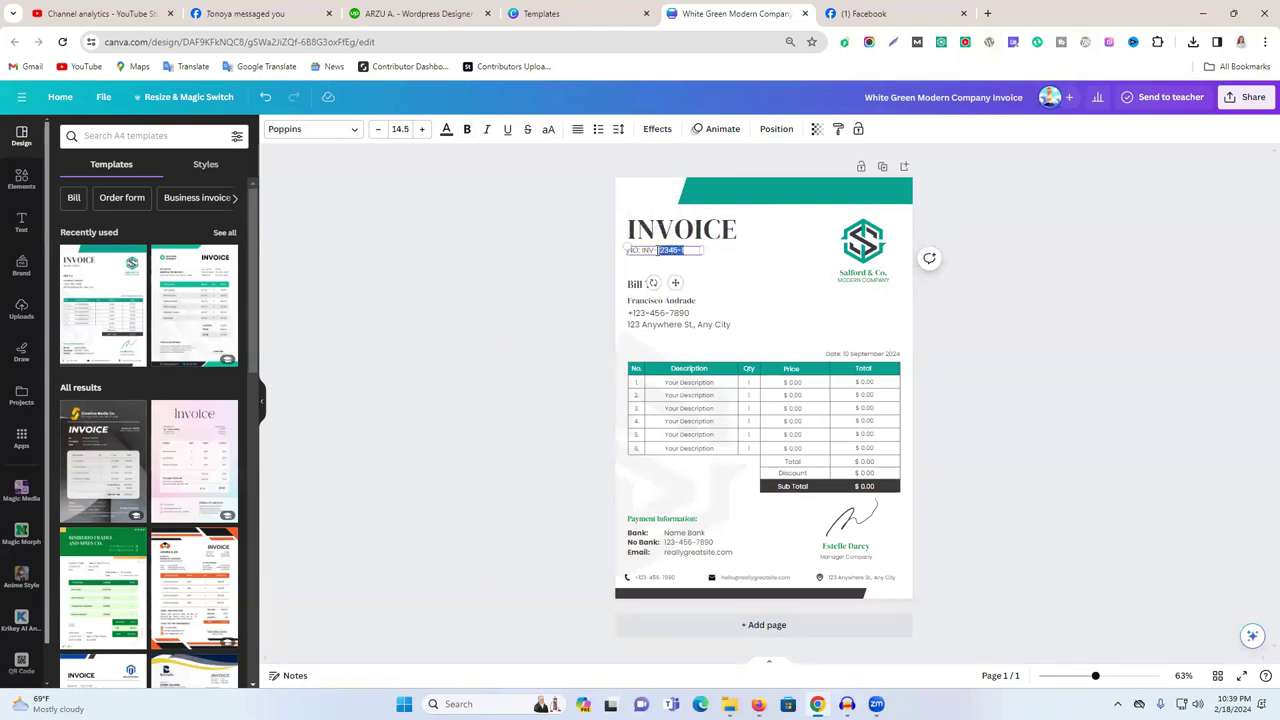
key(BackSpace)
text(#787868)
click(526, 297)
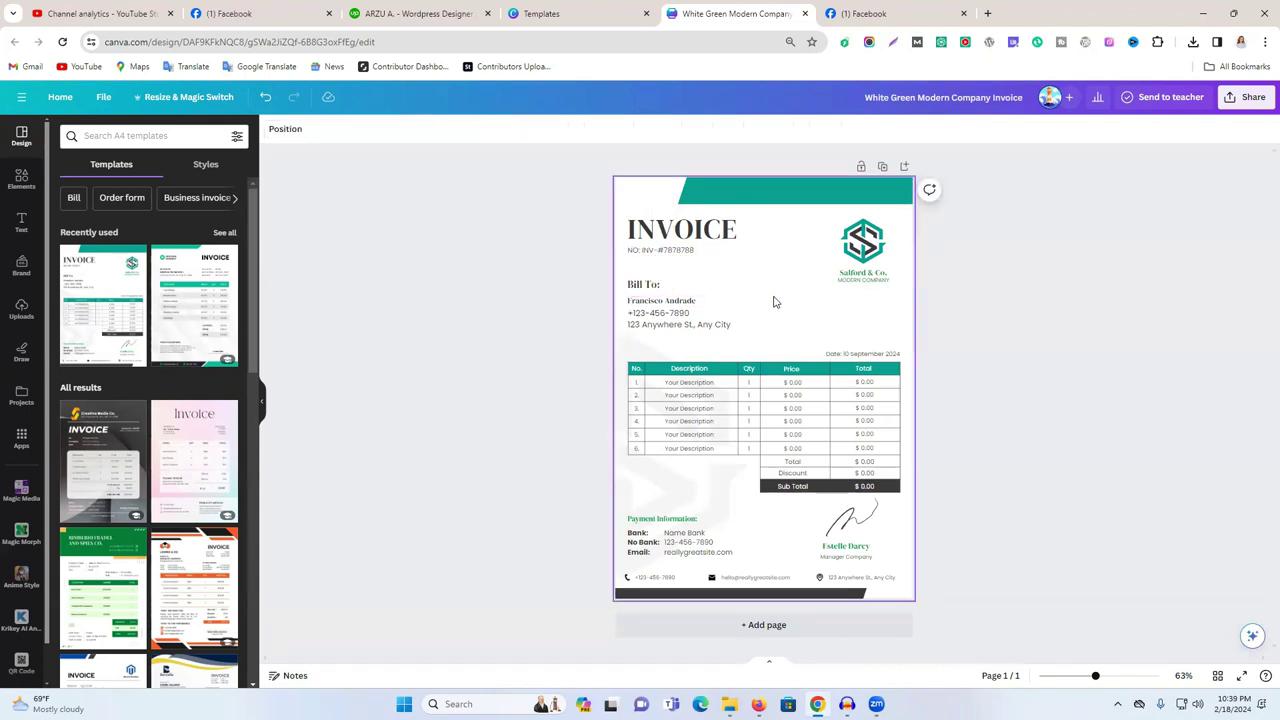
Upload the saved SDG logo image to Canva's Uploads.
click(866, 248)
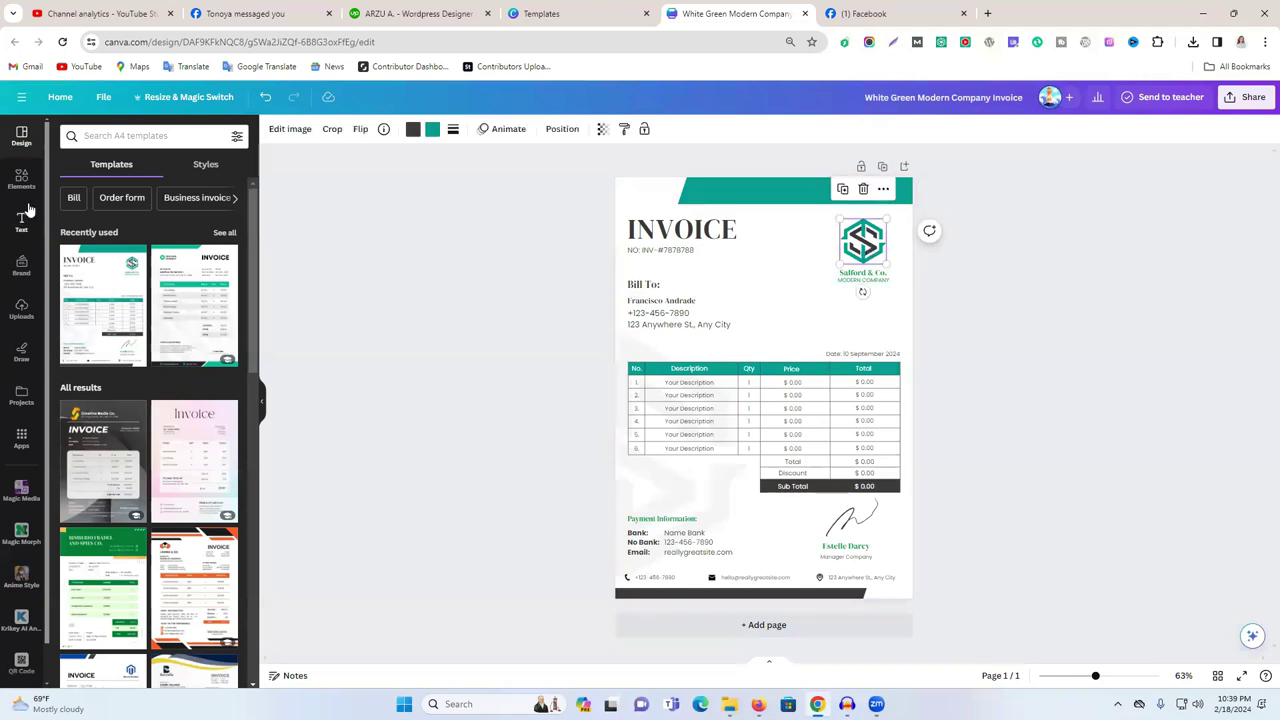
click(21, 308)
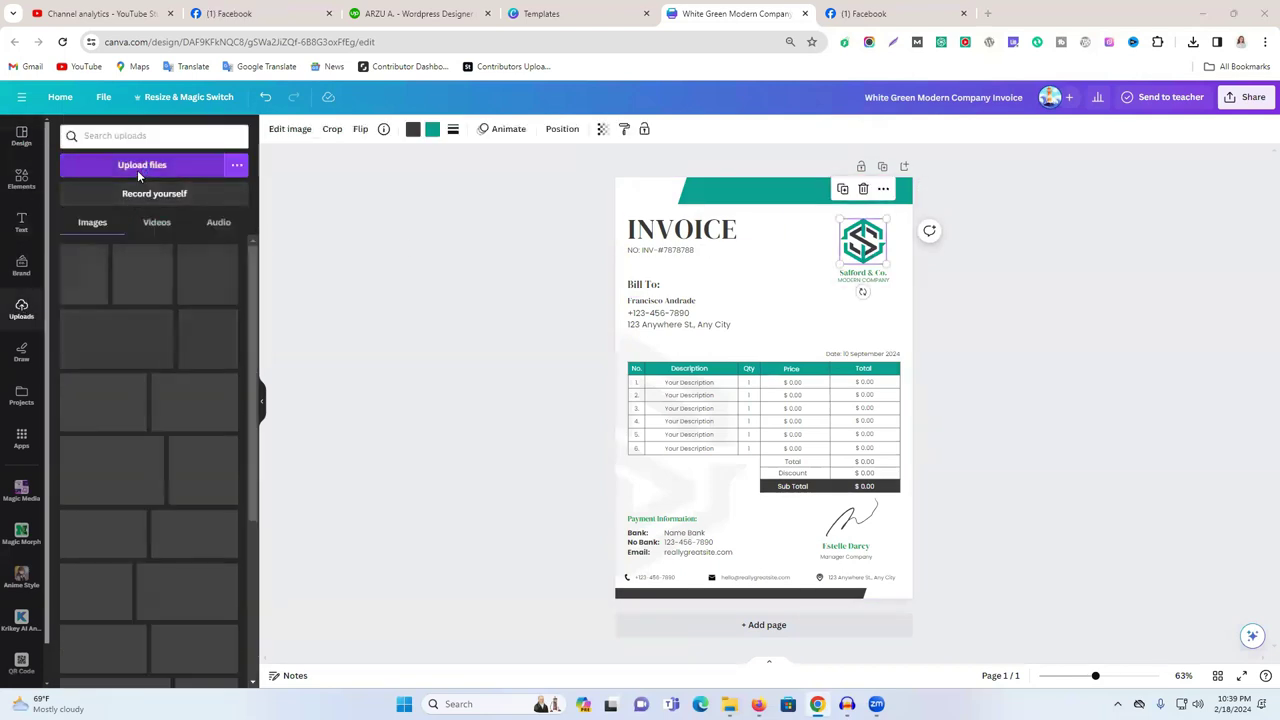
click(137, 167)
click(125, 163)
click(526, 335)
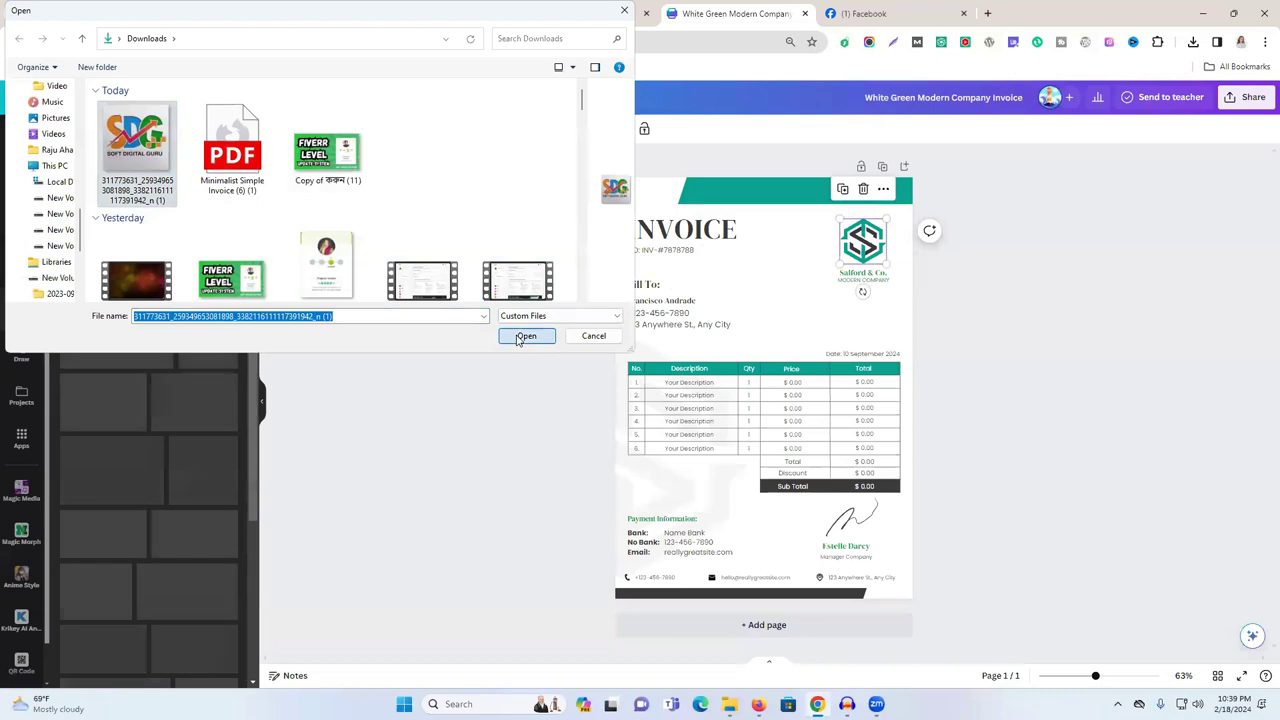
Place the SDG logo at the top-right, shrink it, and remove its background with BG Remover.
mouse_move(90, 273)
mouse_down()
mouse_move(849, 259)
mouse_move(784, 240)
mouse_move(875, 228)
mouse_up()
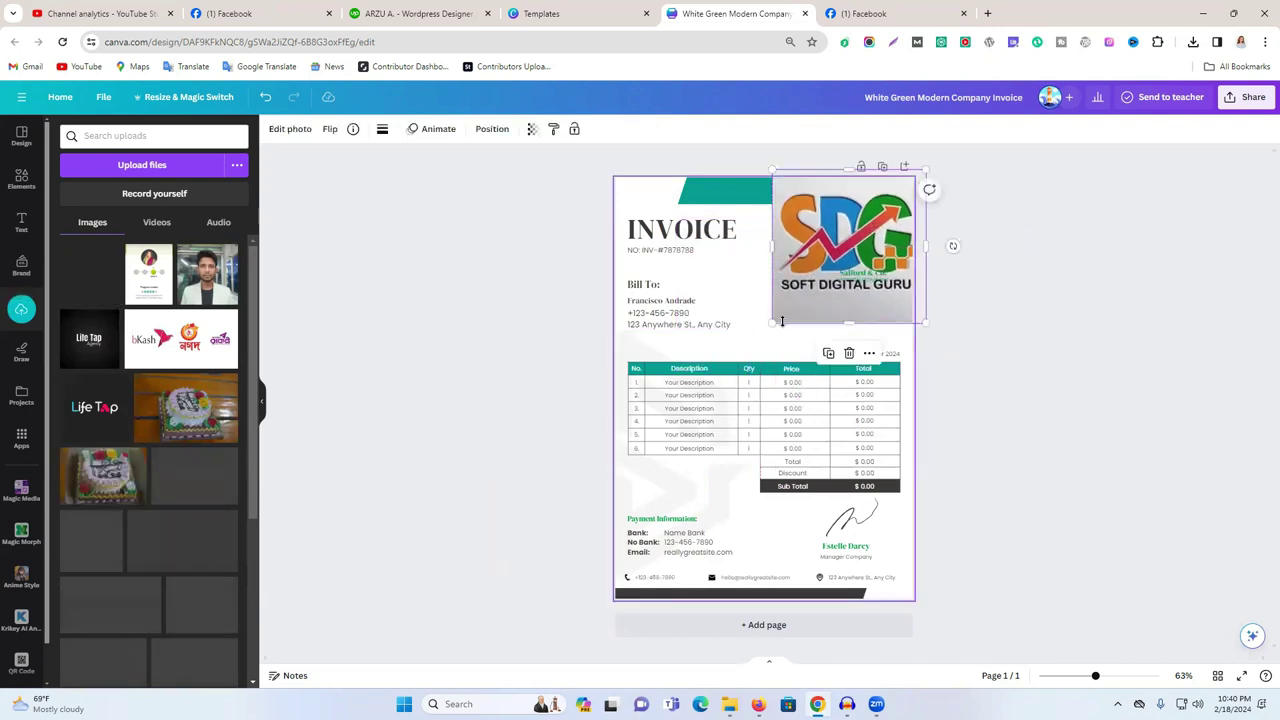
mouse_move(773, 320)
mouse_down()
mouse_move(862, 260)
mouse_move(857, 239)
mouse_up()
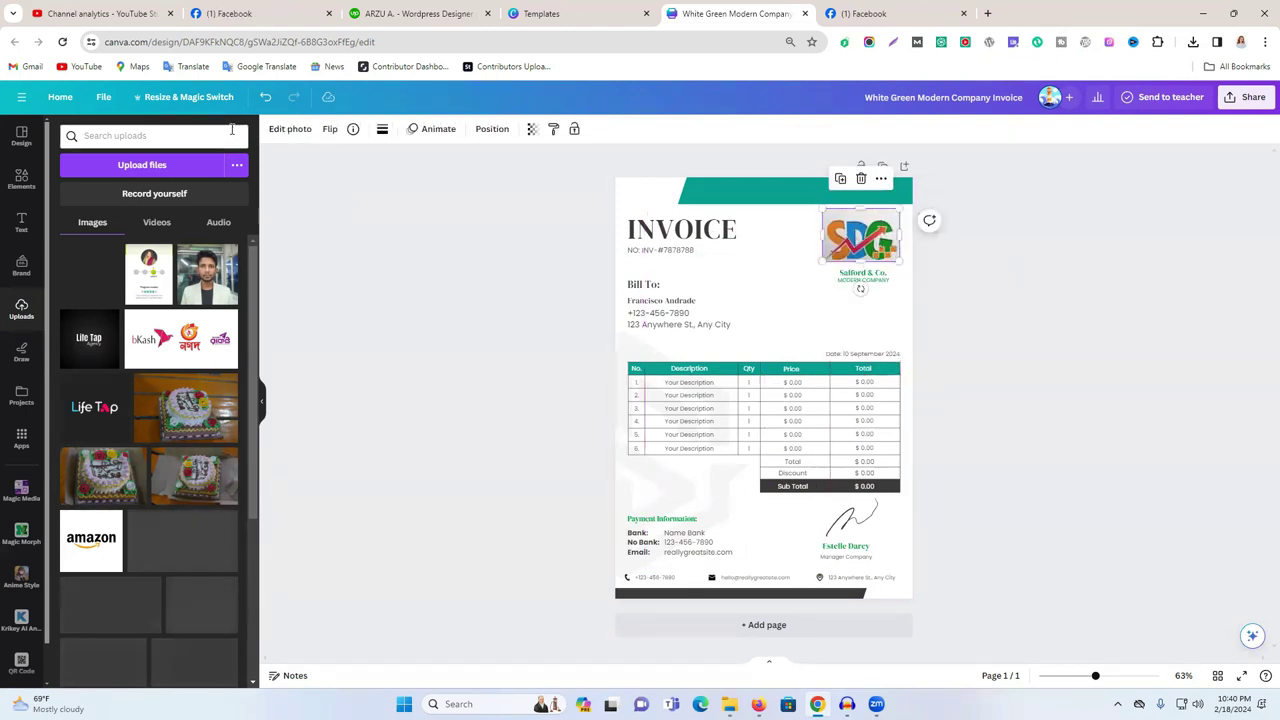
click(290, 129)
click(288, 129)
click(288, 130)
click(82, 216)
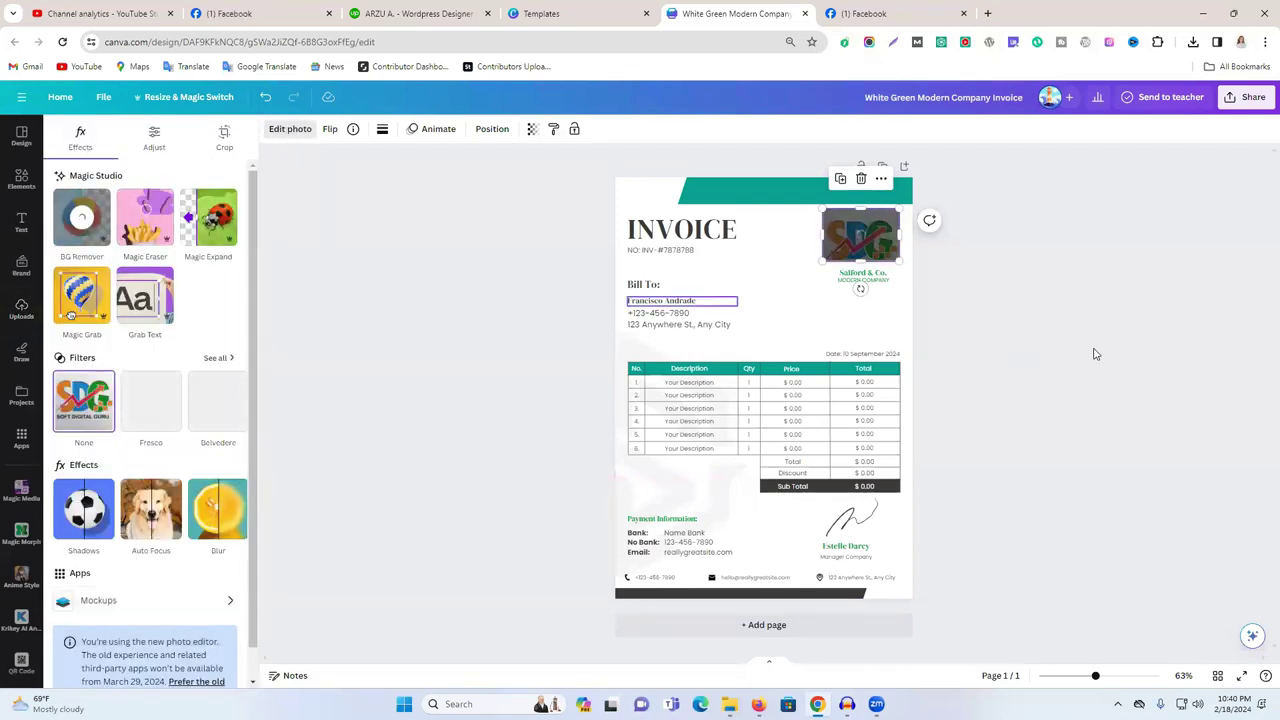
Copy 'Soft Digital Guru' from Facebook and paste it over Salford & Co. under the logo.
click(887, 8)
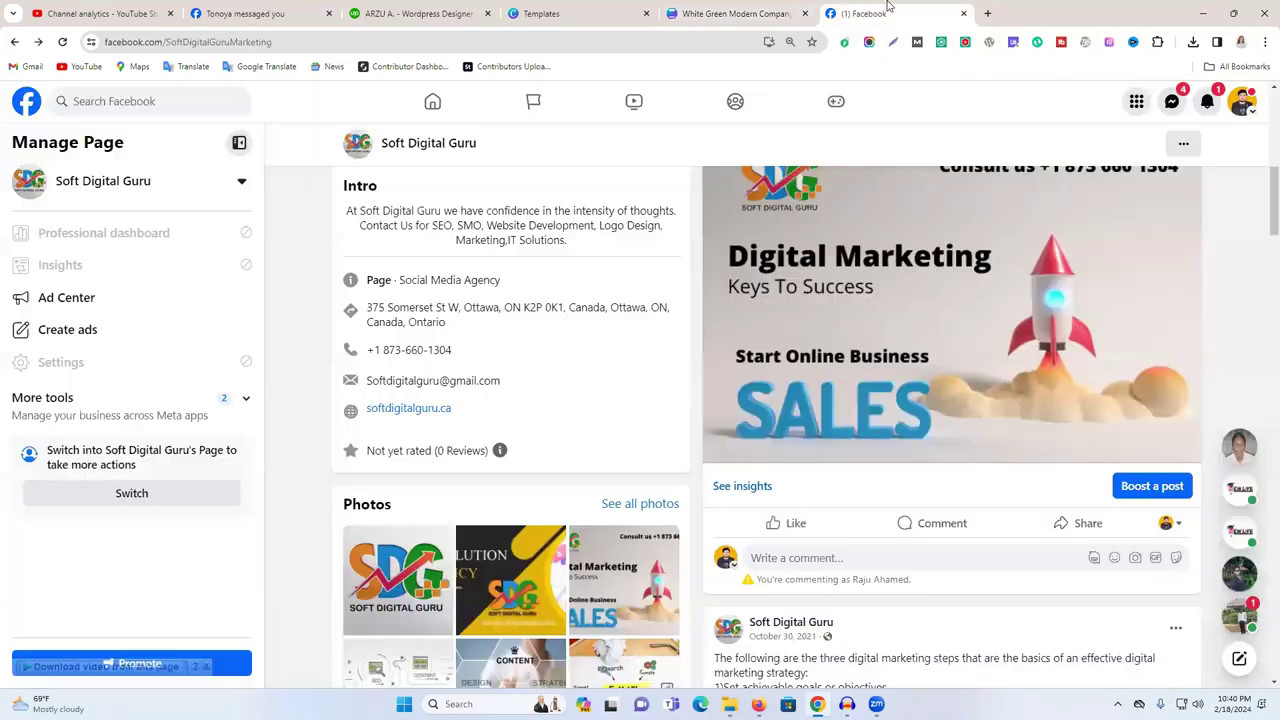
drag(359, 210, 440, 210)
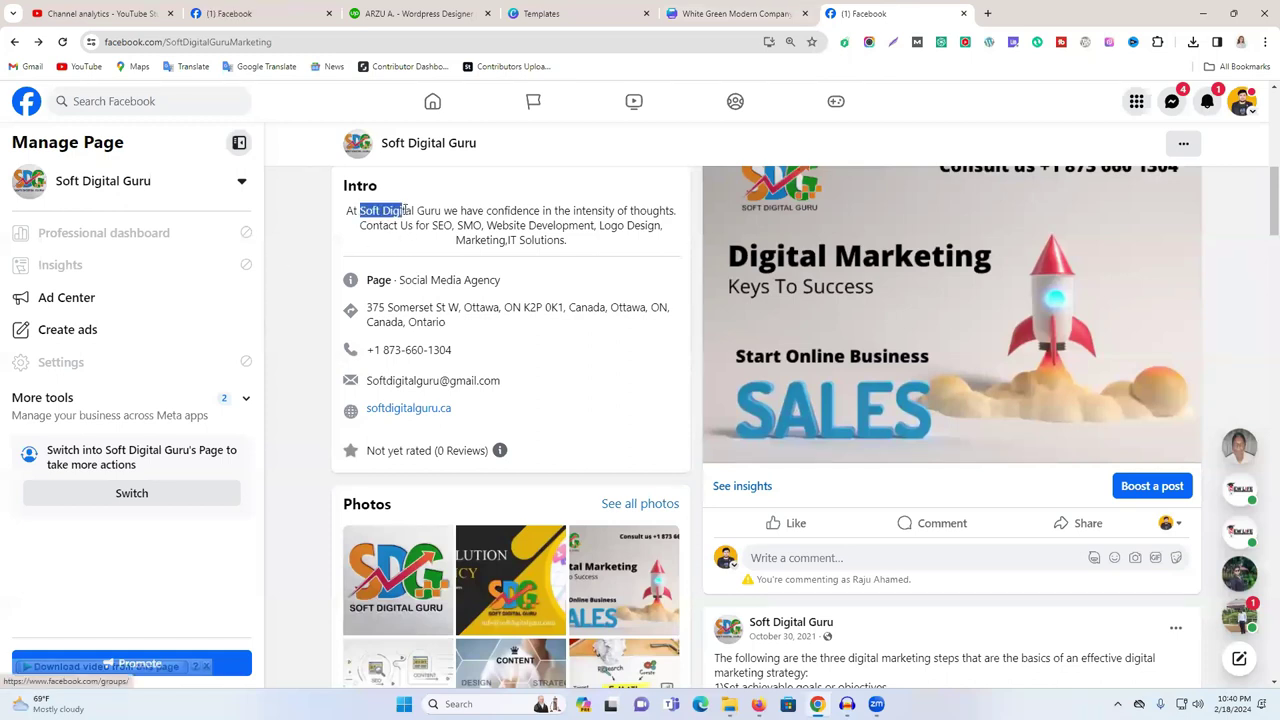
click(735, 13)
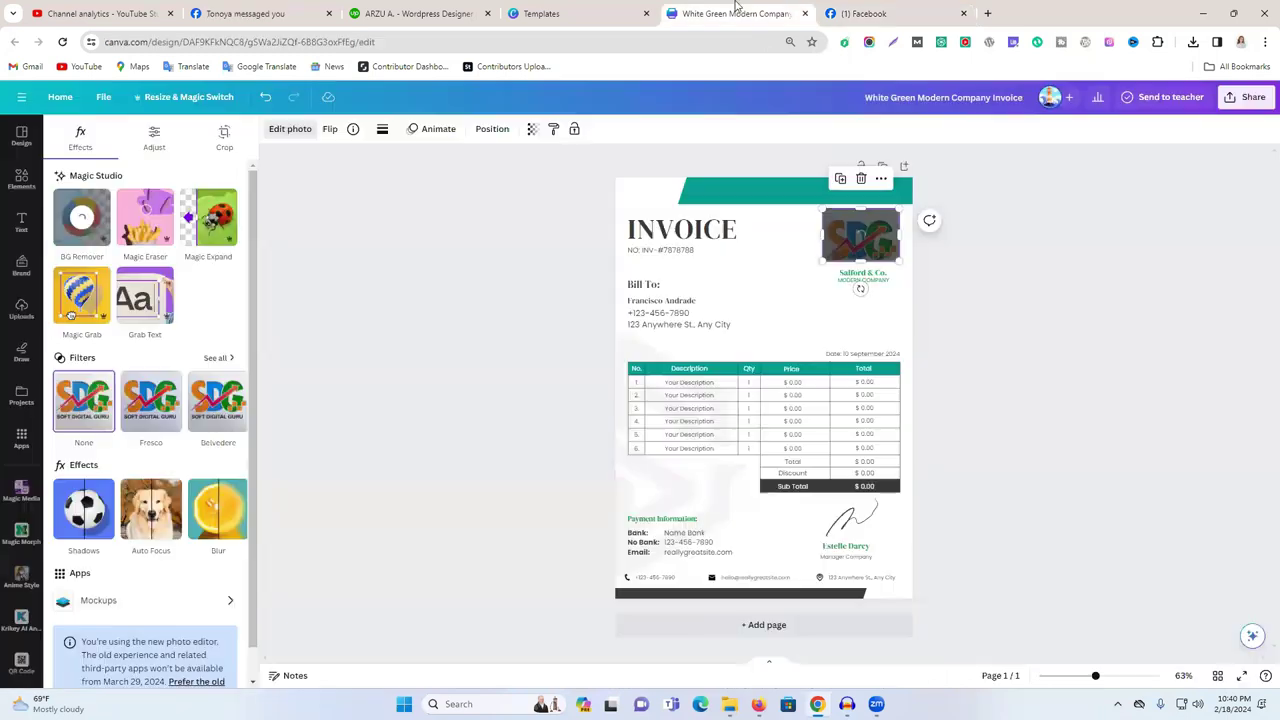
click(877, 284)
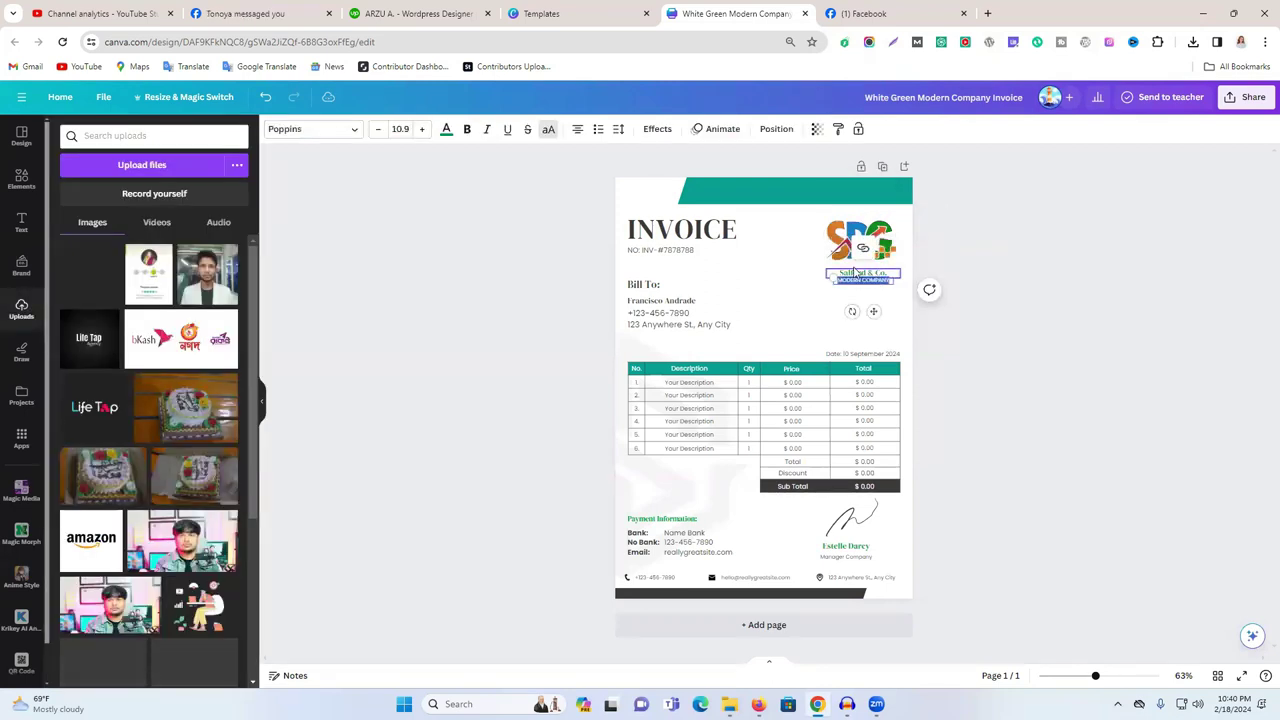
double_click(855, 272)
key(ctrl+v)
click(866, 284)
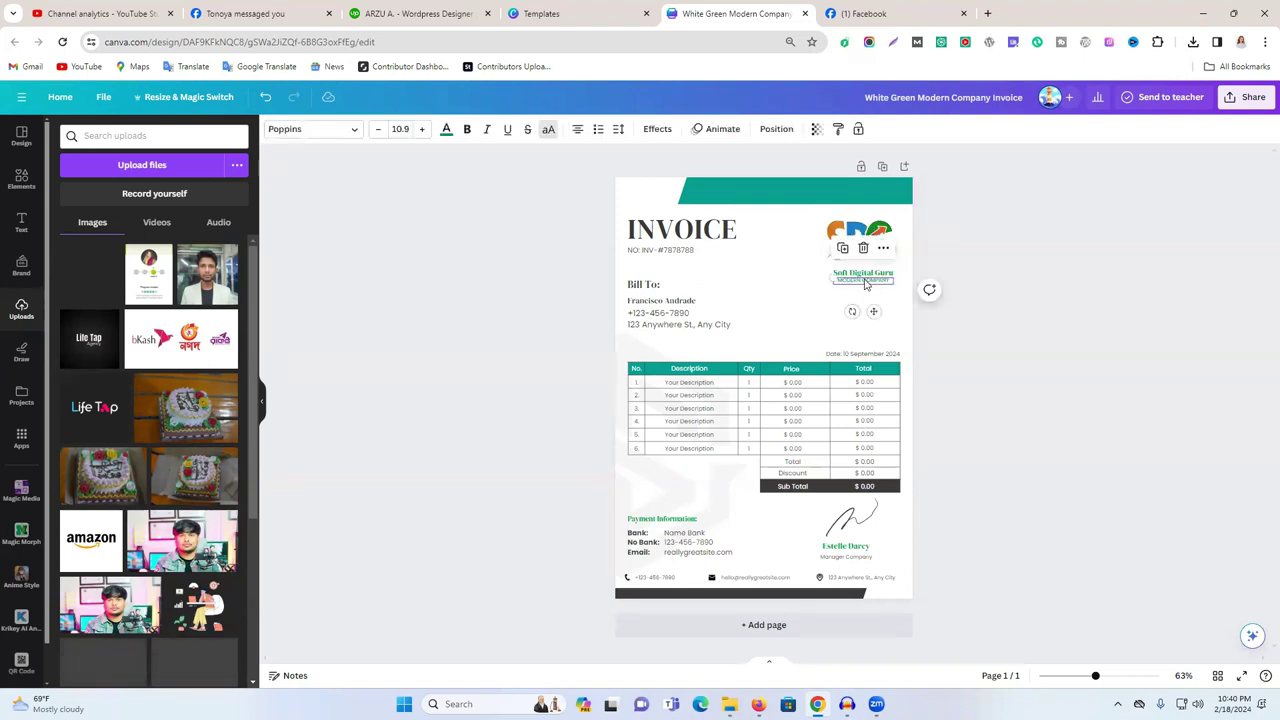
click(985, 272)
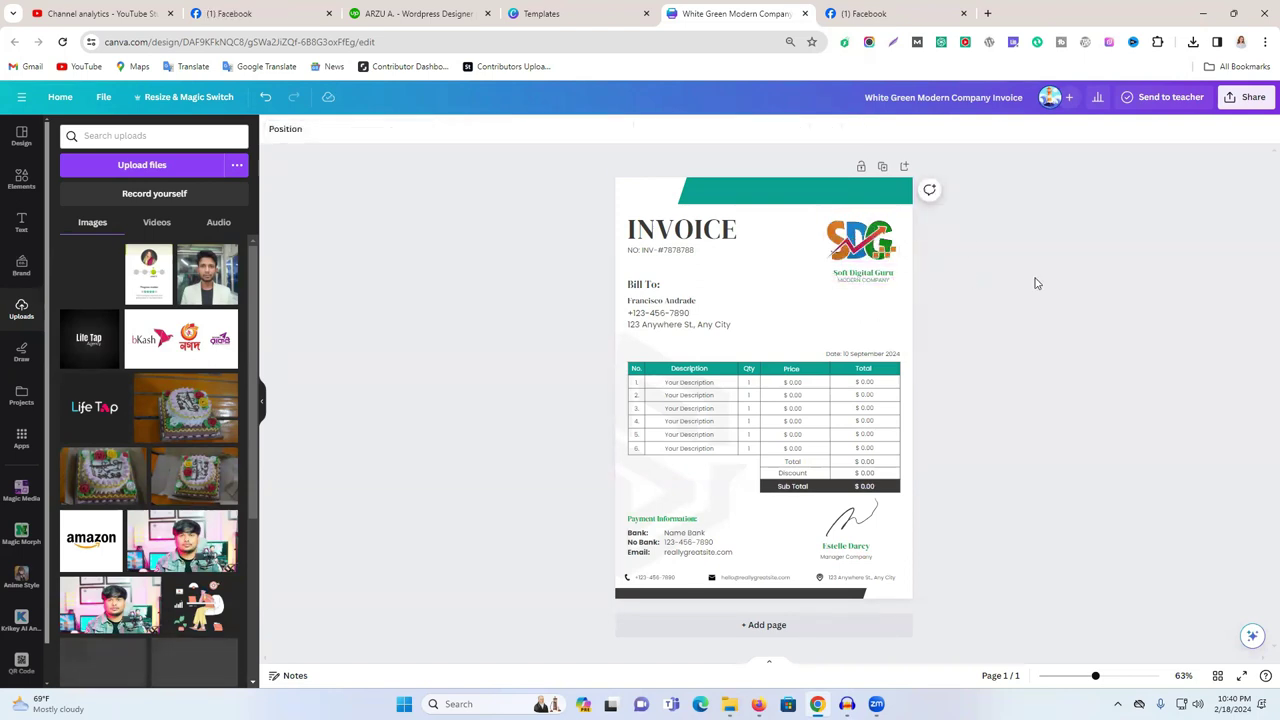
click(656, 256)
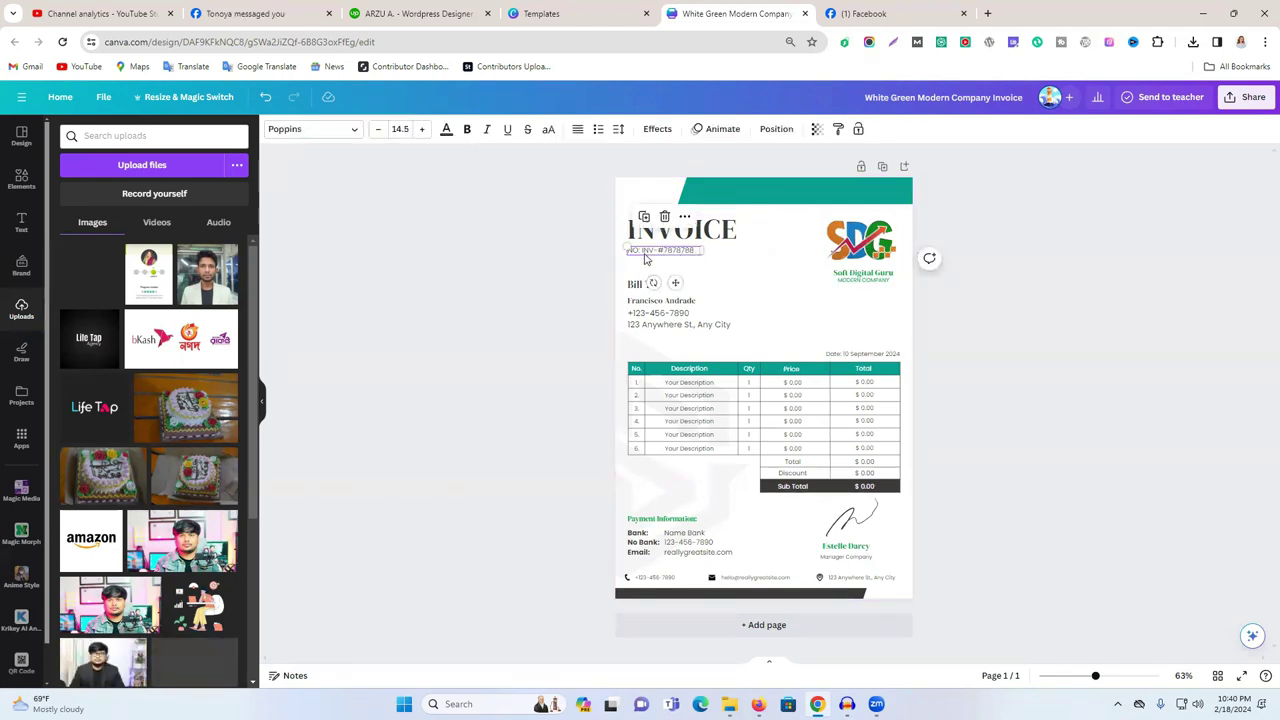
click(647, 258)
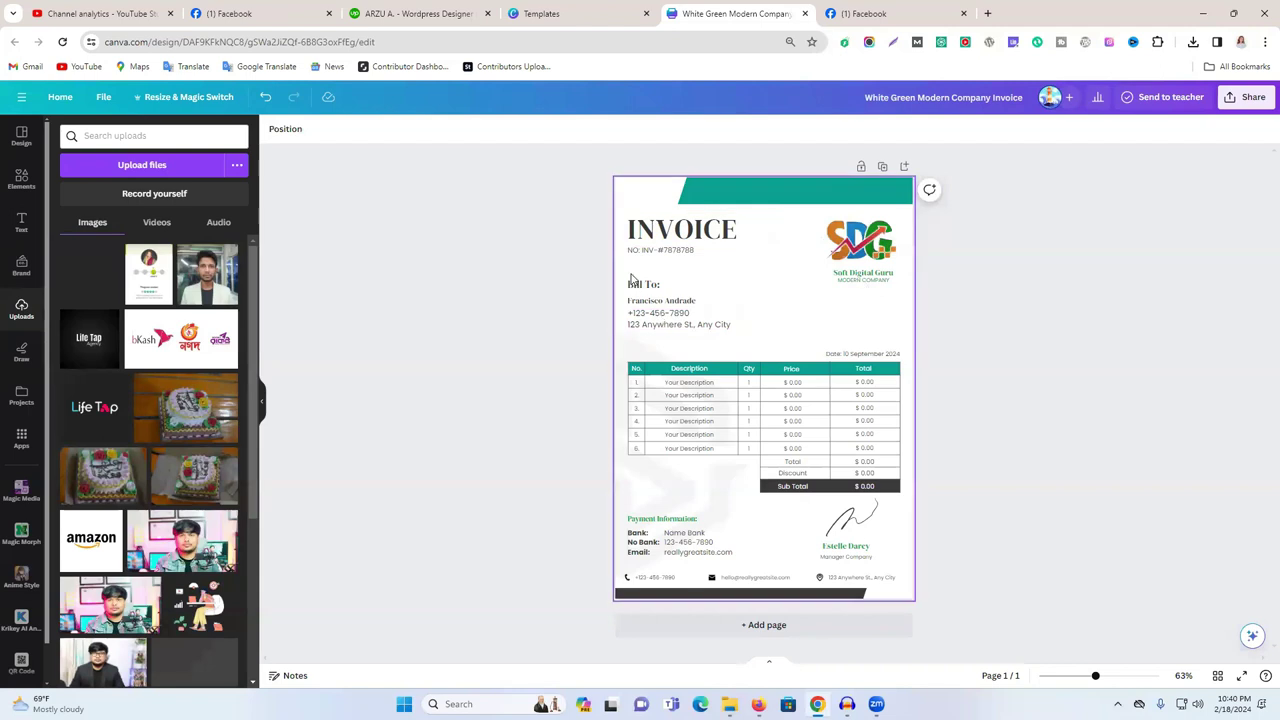
click(865, 13)
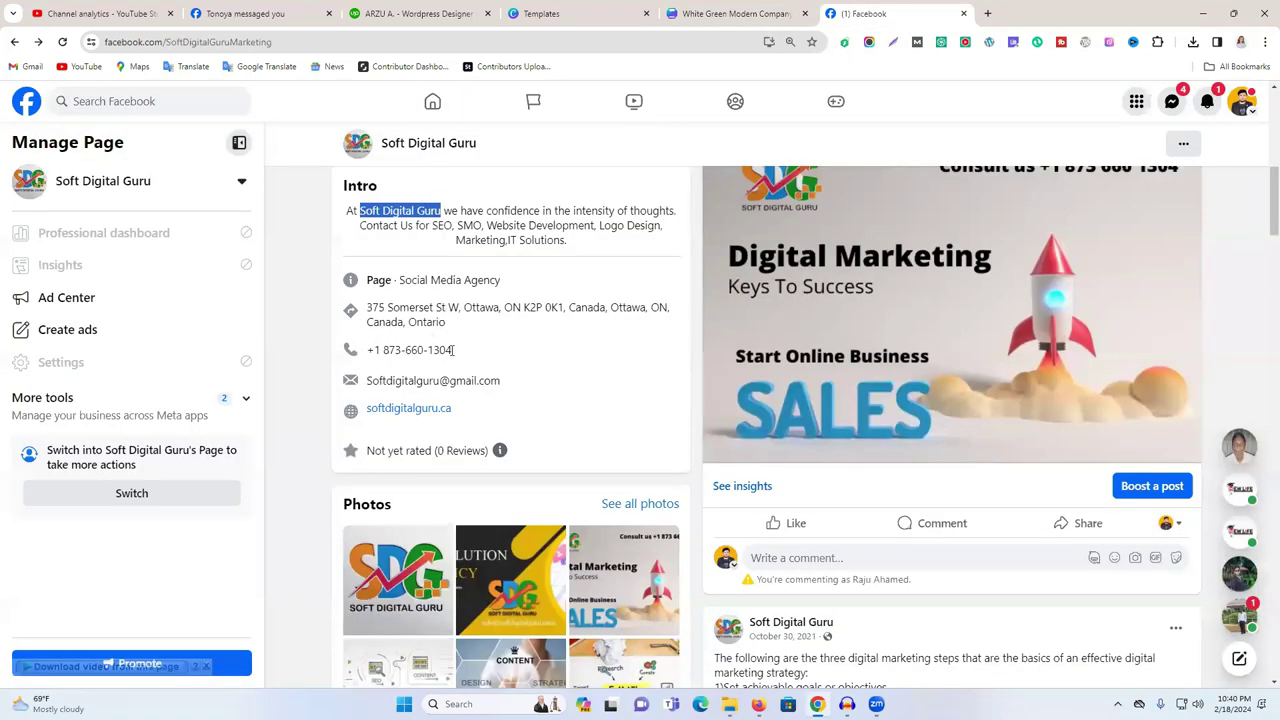
Paste the company's phone number from Facebook over the Bill To placeholder phone.
drag(452, 350, 366, 356)
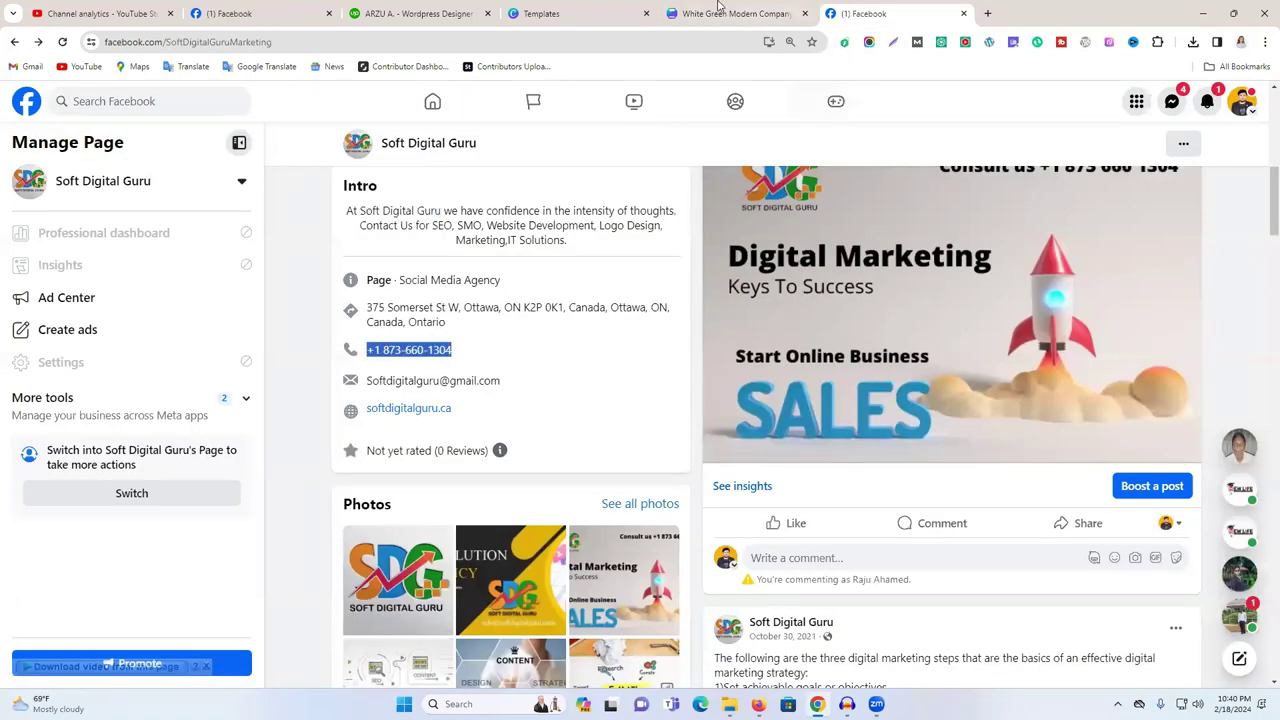
click(736, 13)
click(641, 316)
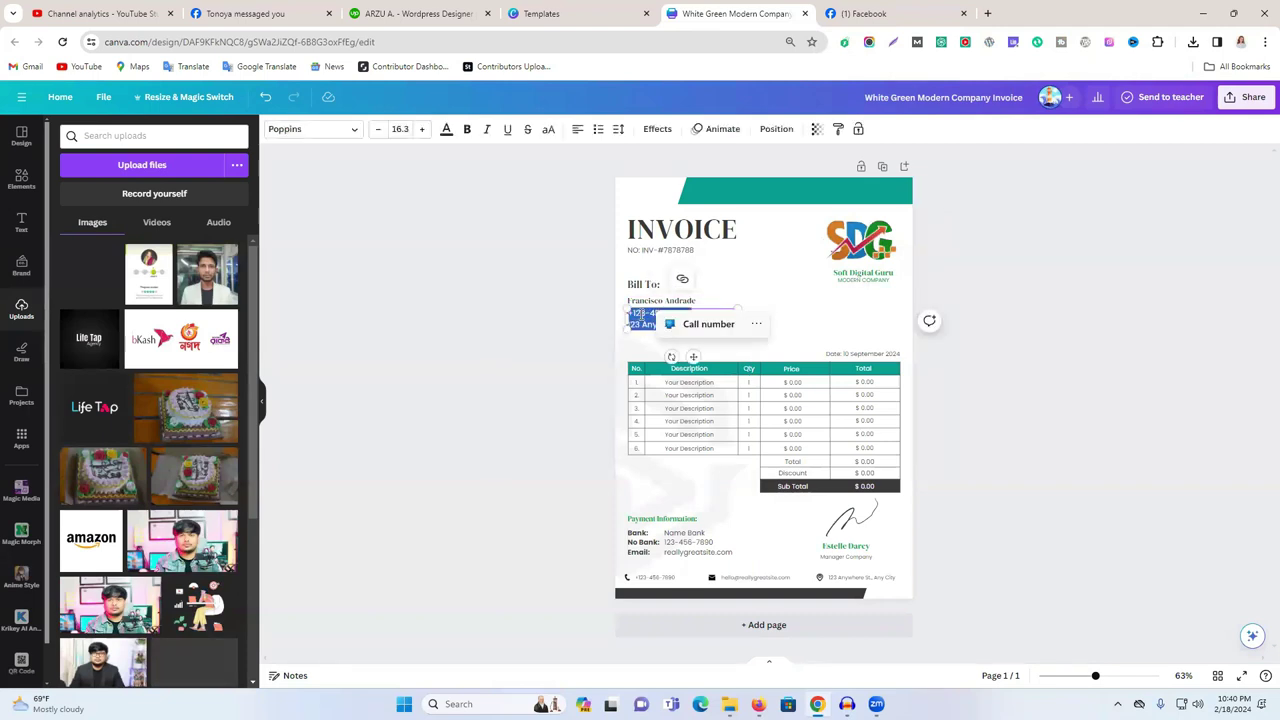
double_click(641, 316)
key(ctrl+v)
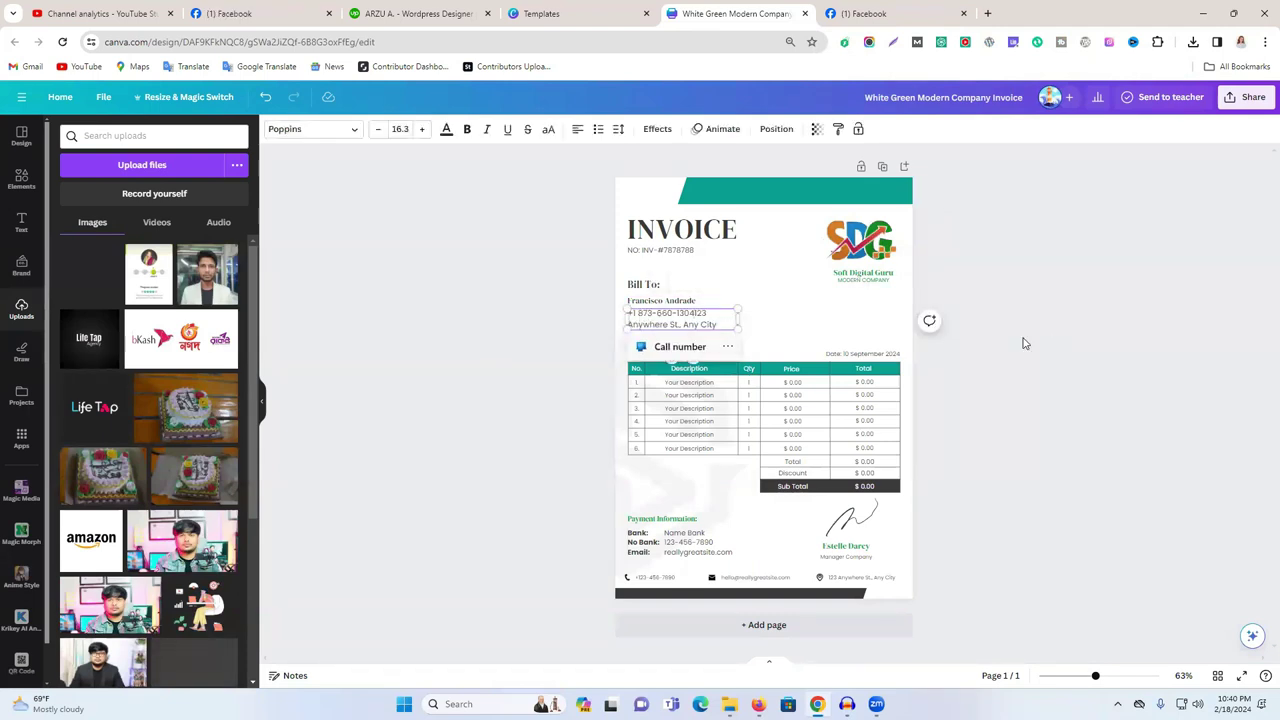
click(704, 316)
key(Return)
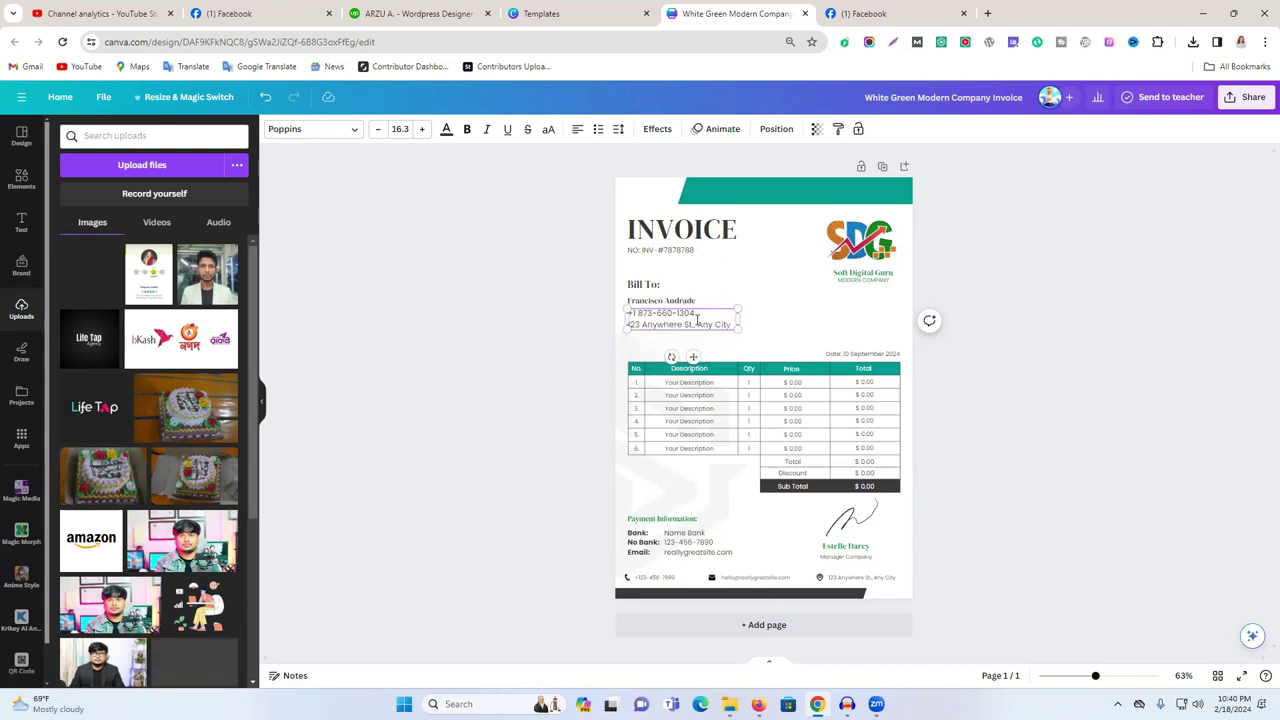
Paste the company's street address over the placeholder address line and widen its box.
click(840, 12)
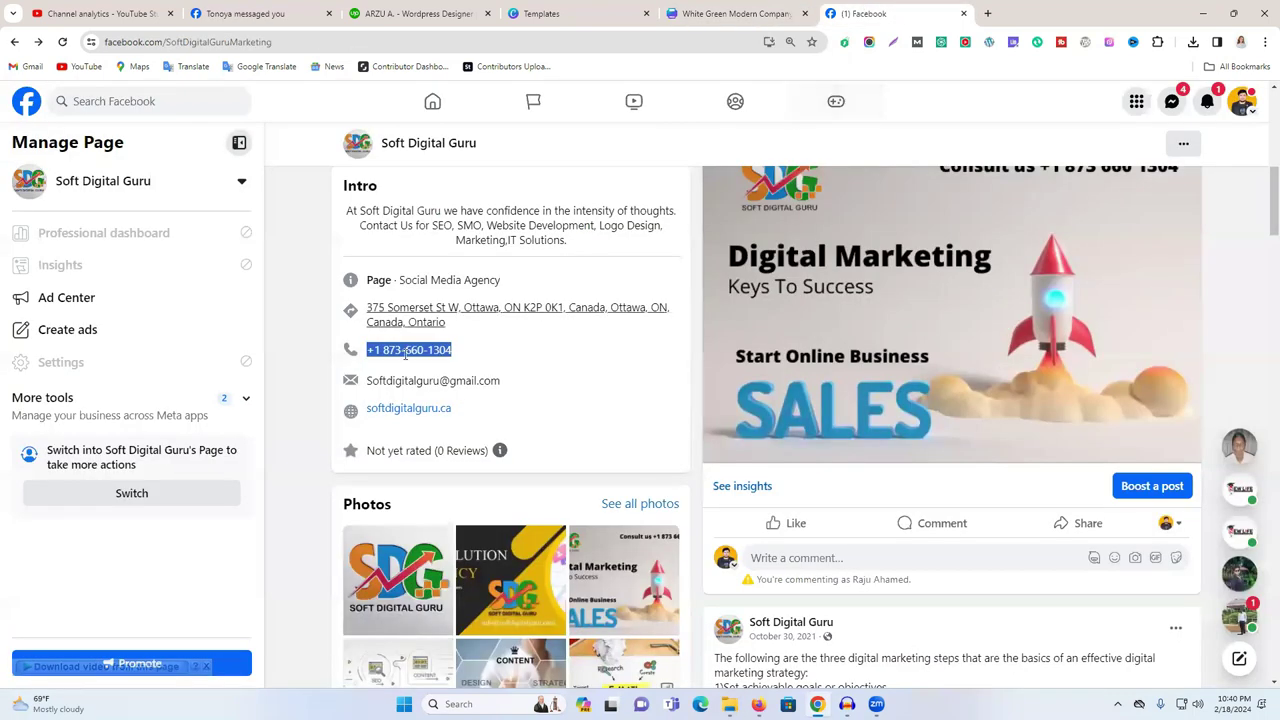
drag(505, 381, 454, 381)
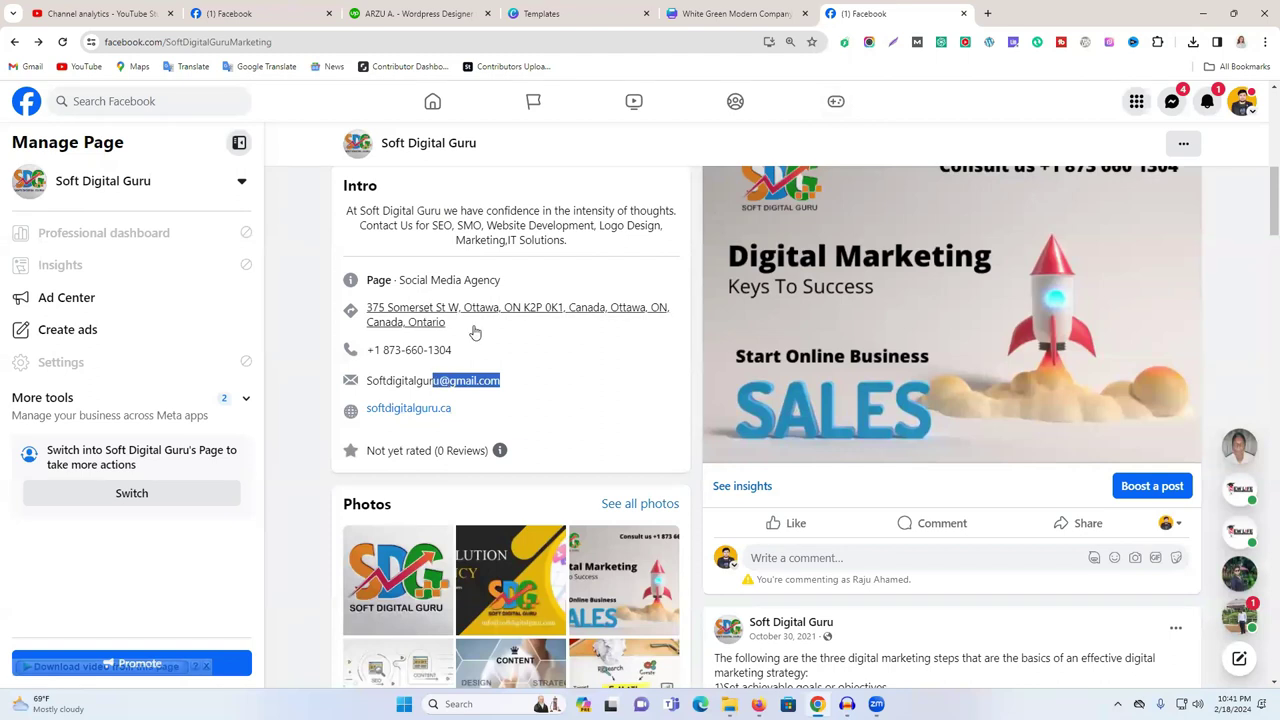
drag(446, 322, 370, 310)
click(368, 313)
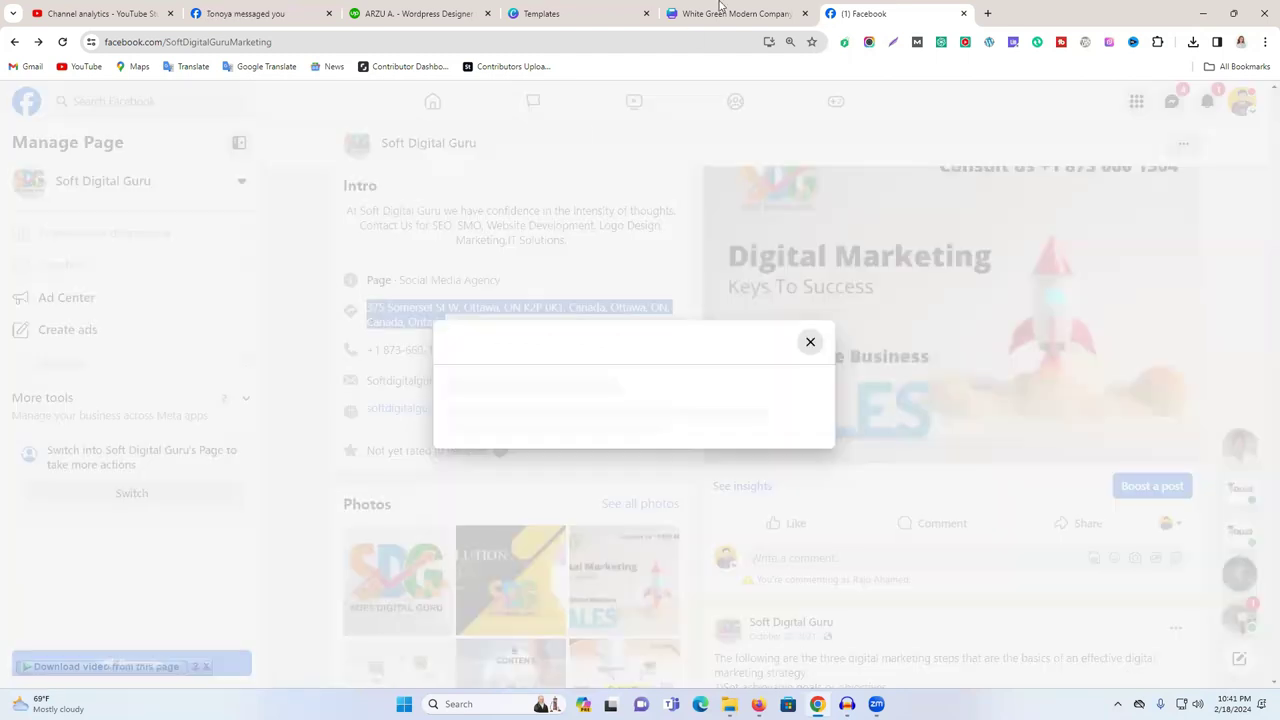
click(735, 13)
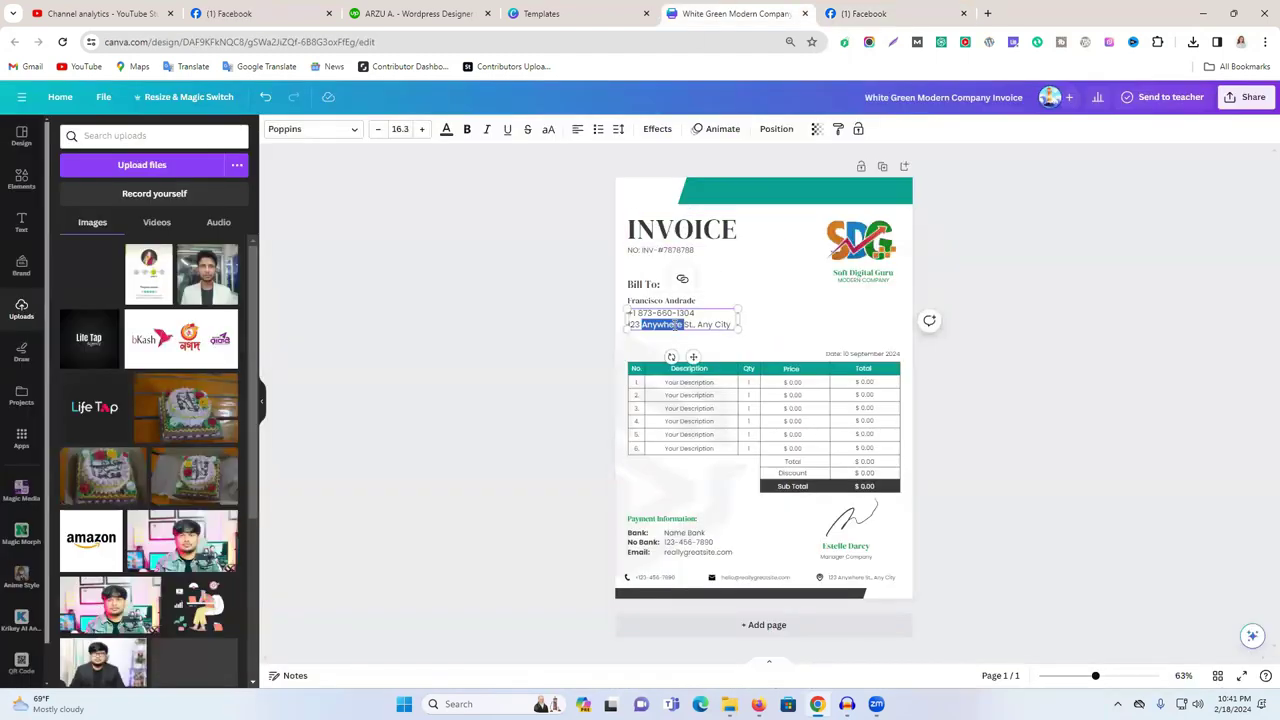
triple_click(675, 328)
text(375 Somerset St W, Ottawa, ON K2P 0K1, Canada, Ottawa, ON, Canada, Ontario)
drag(740, 327, 795, 327)
click(996, 287)
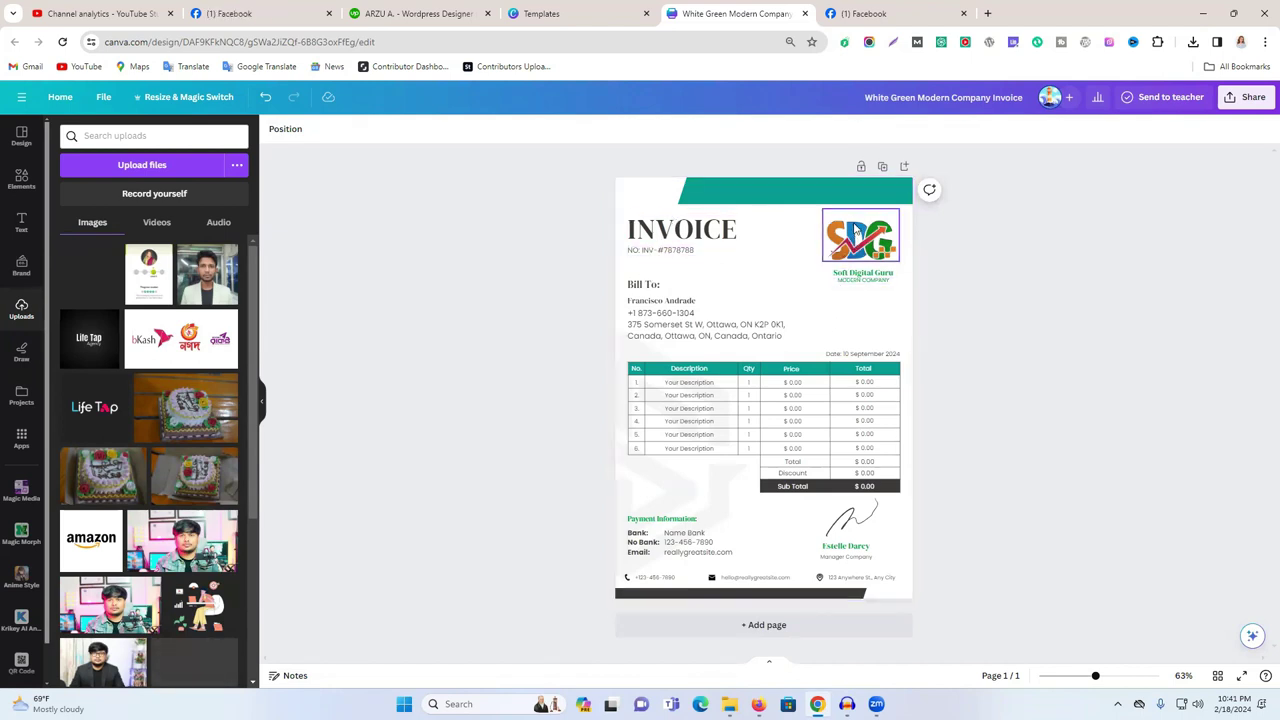
Delete the MODERN COMPANY line and reposition the SDG logo above the company name.
click(863, 279)
key(Delete)
drag(869, 257, 866, 258)
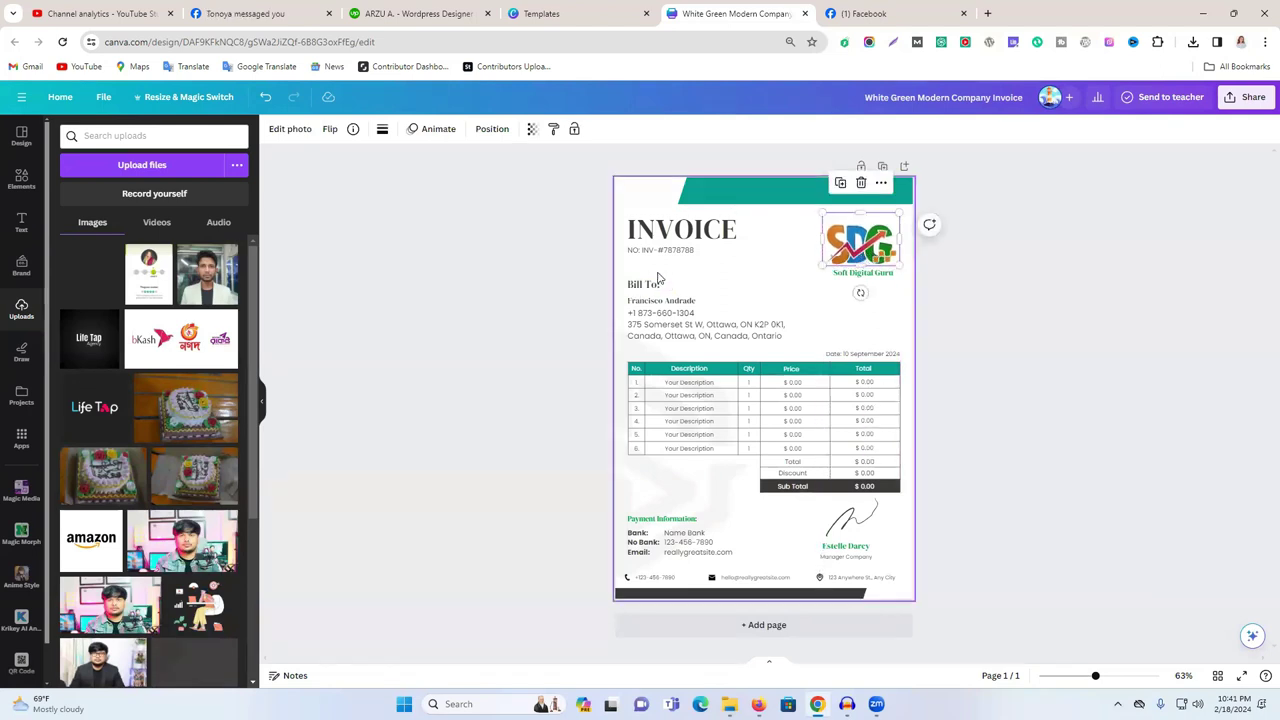
Copy 'Soft Digital Guru' into the Bill To client name and zoom in.
double_click(860, 272)
key(ctrl+c)
double_click(660, 300)
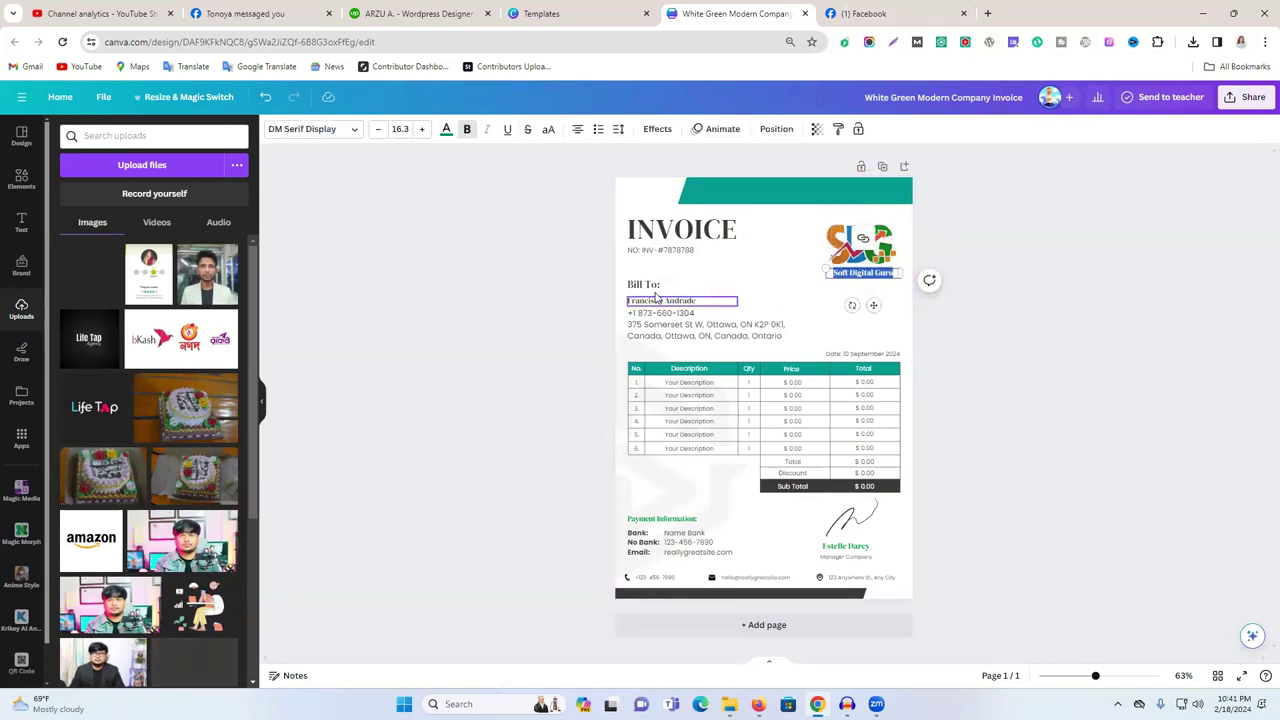
key(ctrl+v)
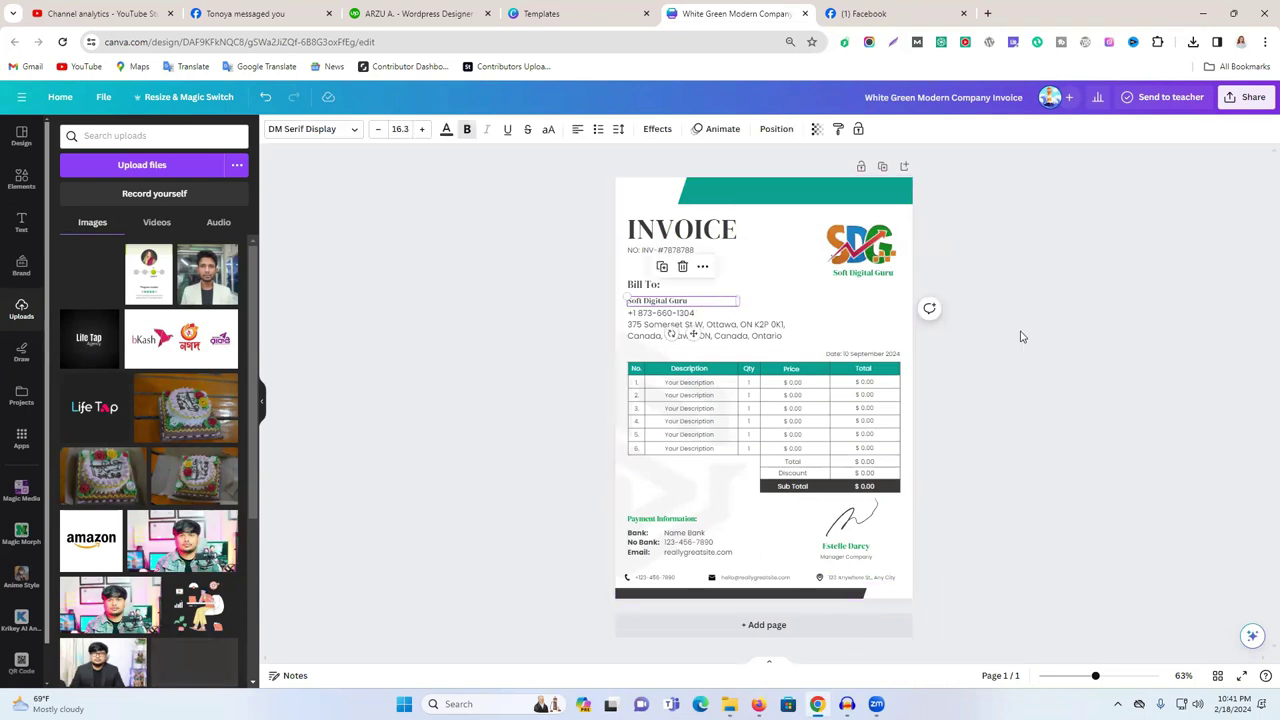
drag(1096, 680, 1106, 677)
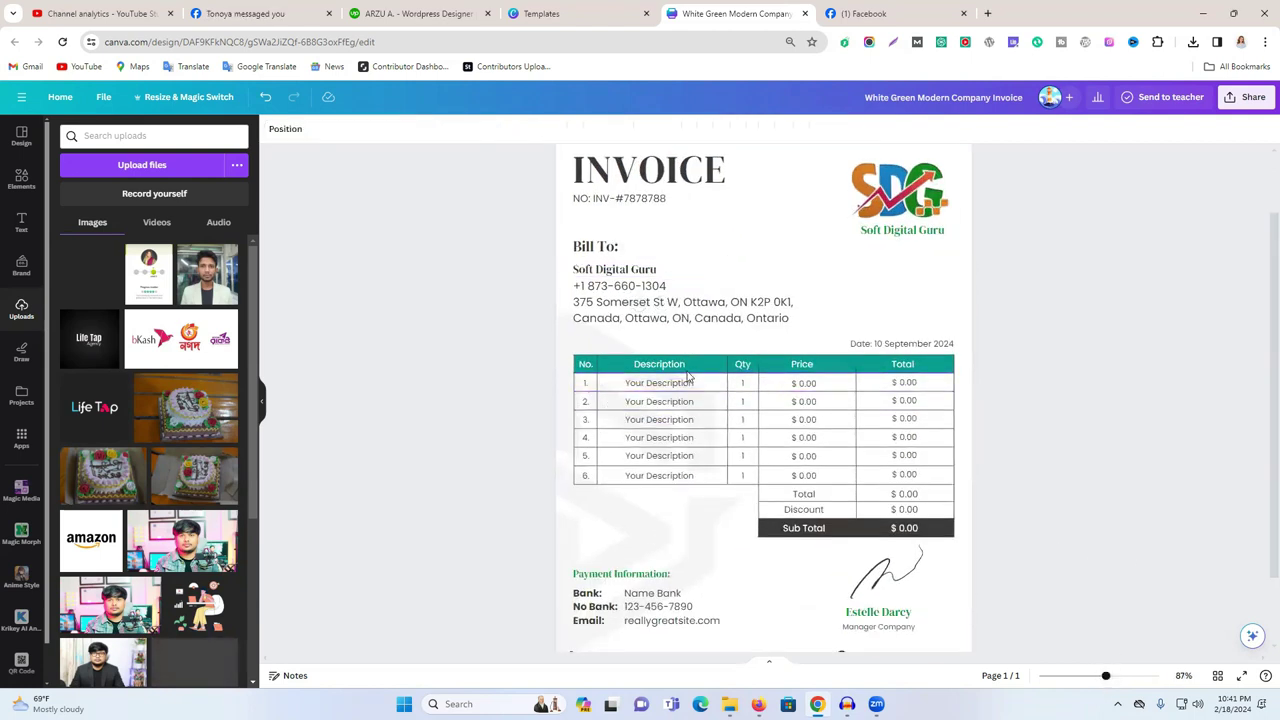
Replace the bank line with the account holder's name and update the account number.
double_click(740, 368)
click(1034, 421)
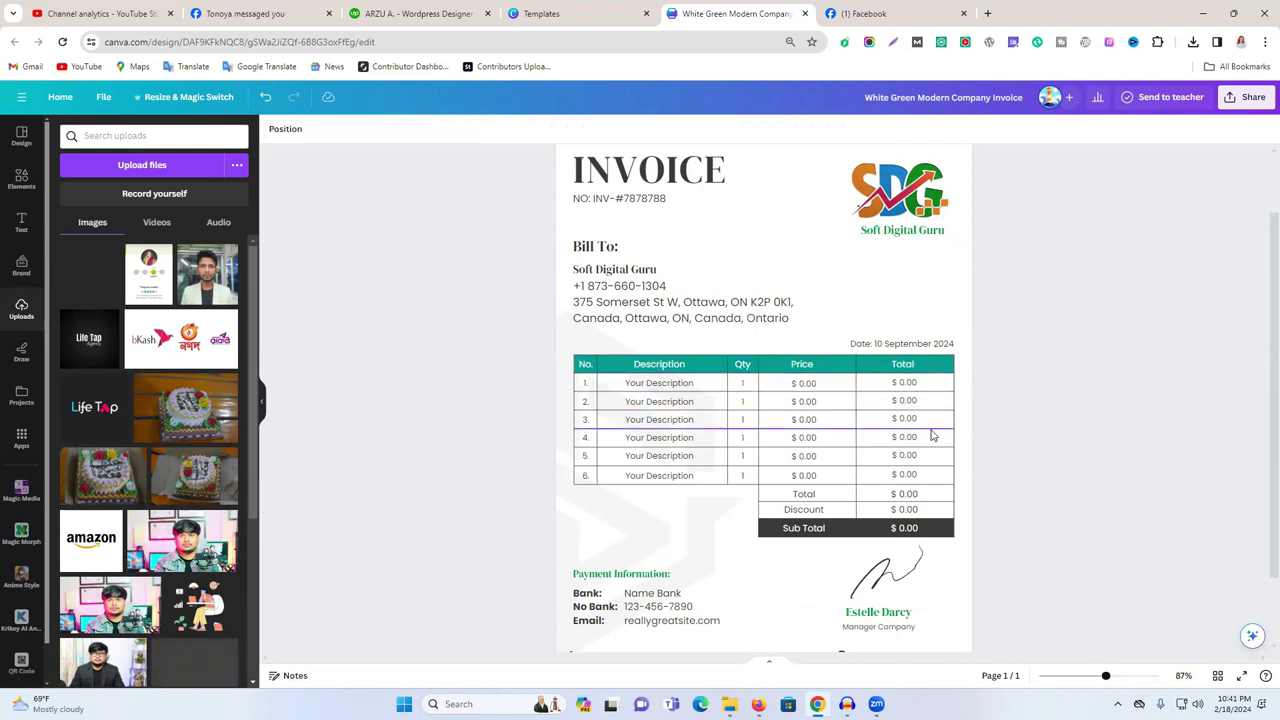
scroll(640, 540, down, 1)
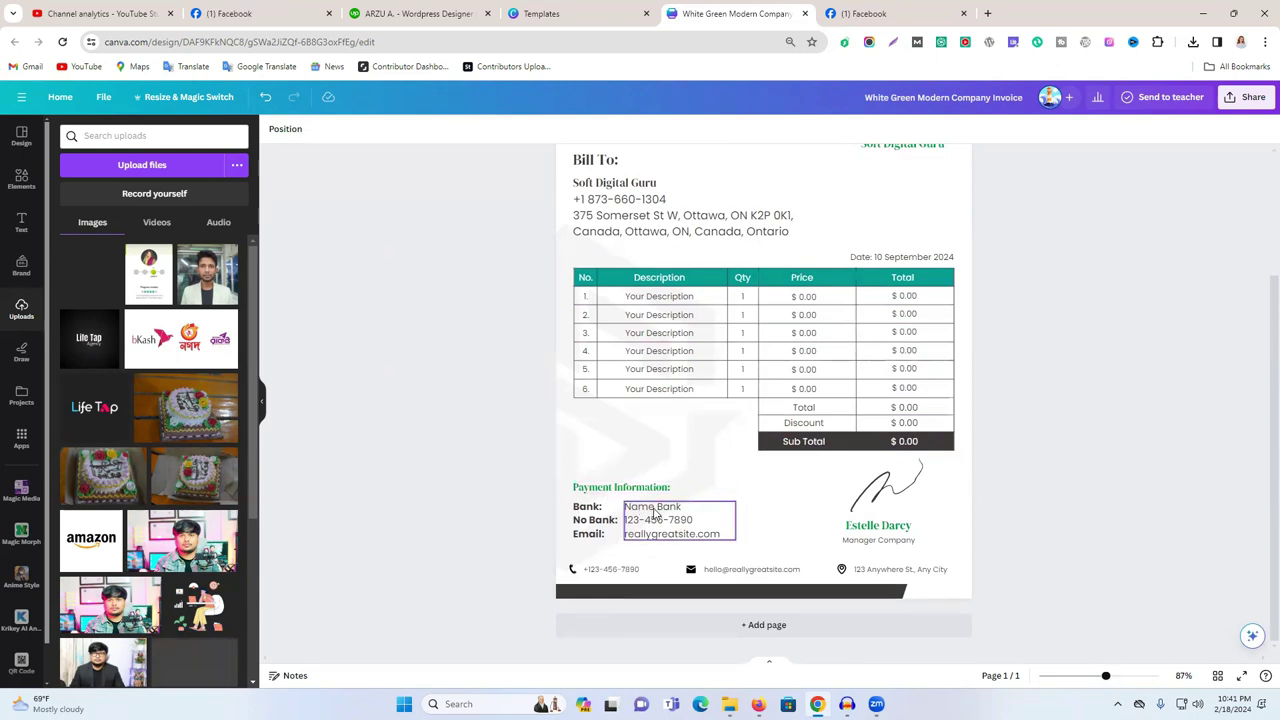
click(655, 512)
triple_click(655, 507)
drag(624, 520, 700, 525)
click(698, 518)
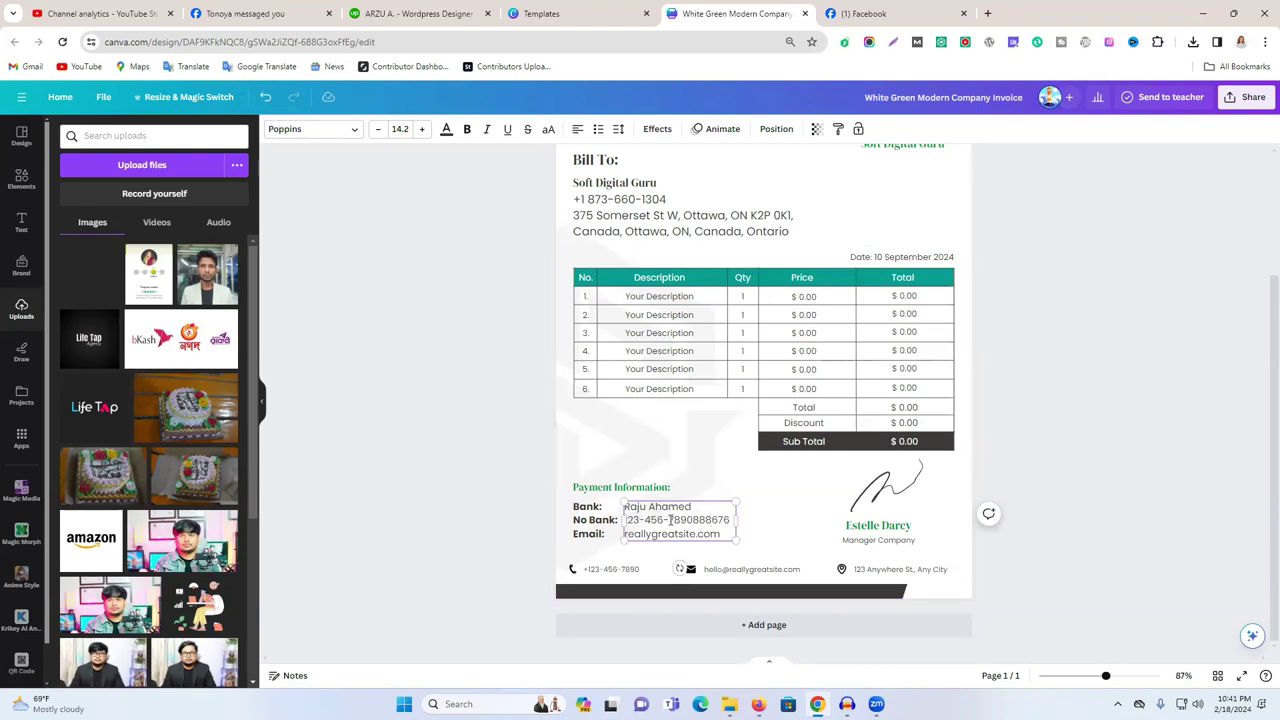
key(Delete)
Change the payment e-mail to the new Gmail address, widening the box to one line.
click(988, 513)
double_click(660, 534)
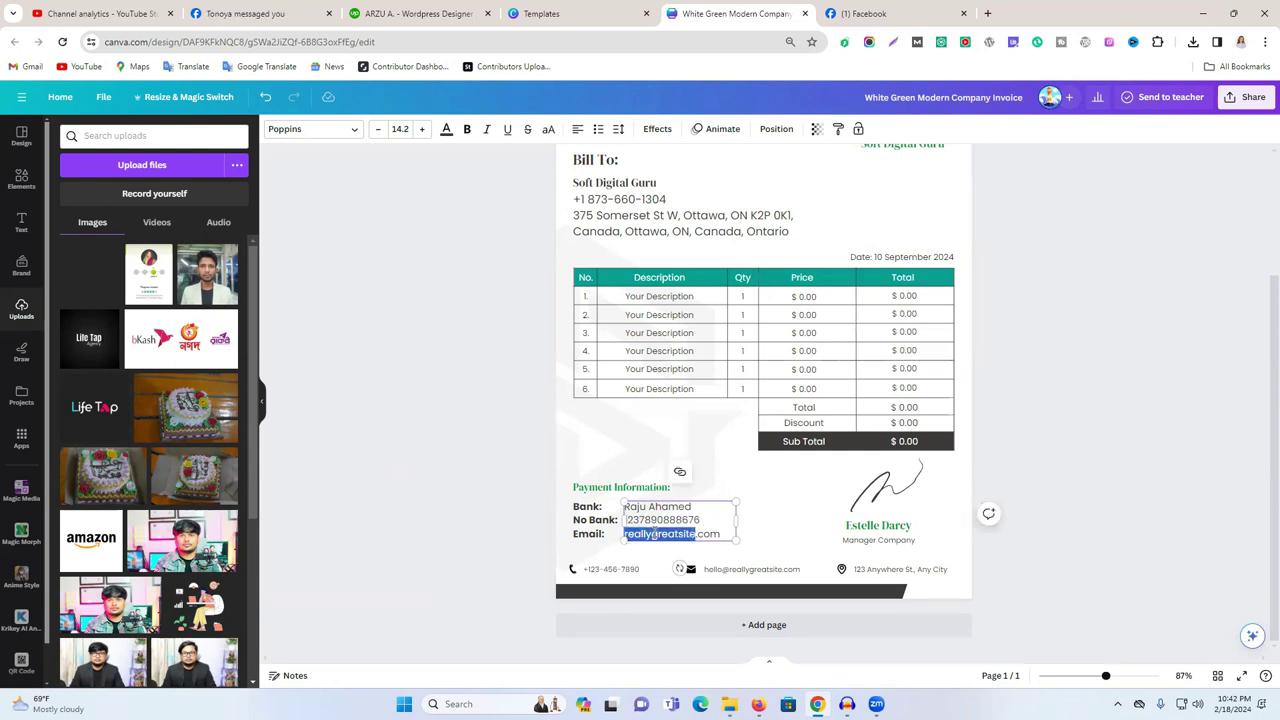
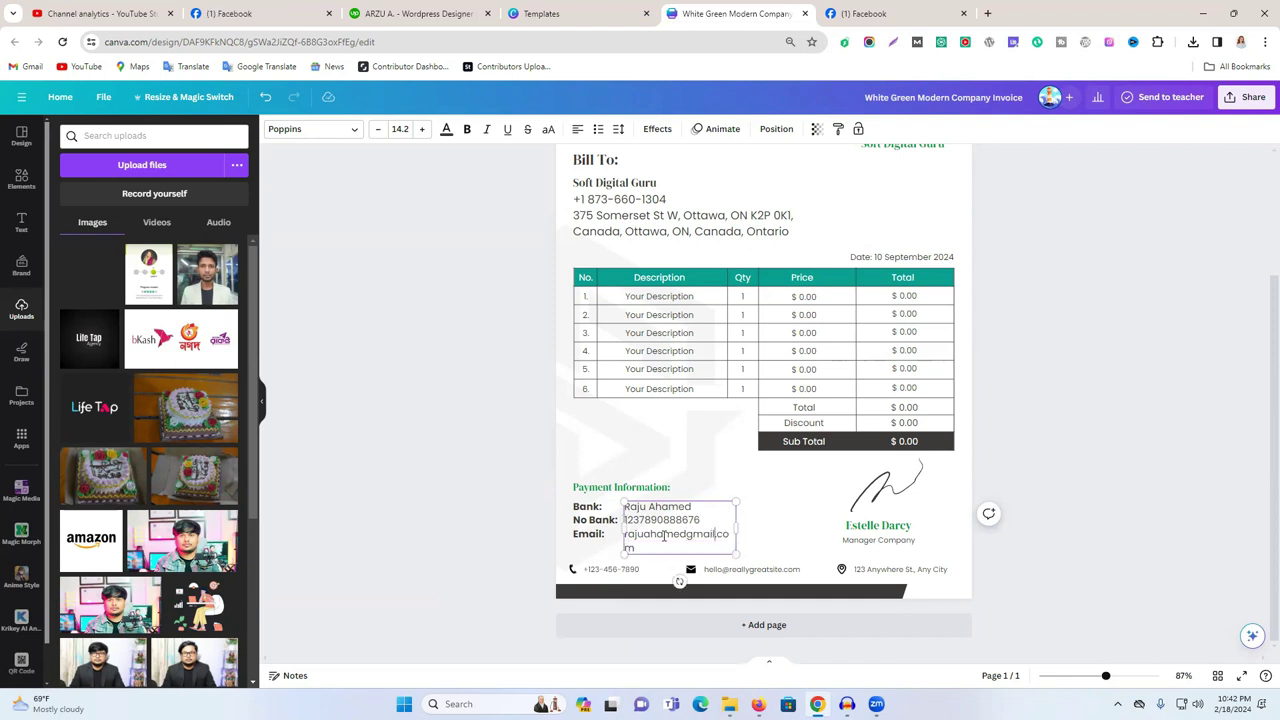
drag(740, 525, 760, 525)
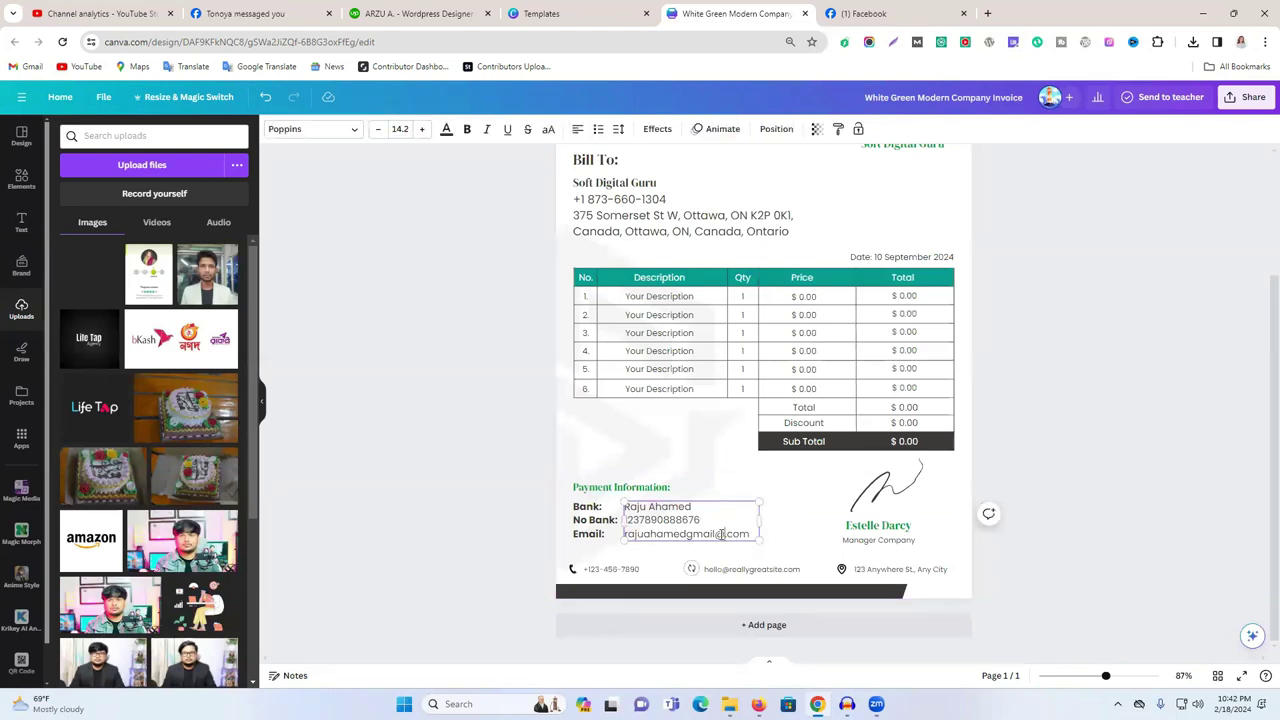
click(718, 535)
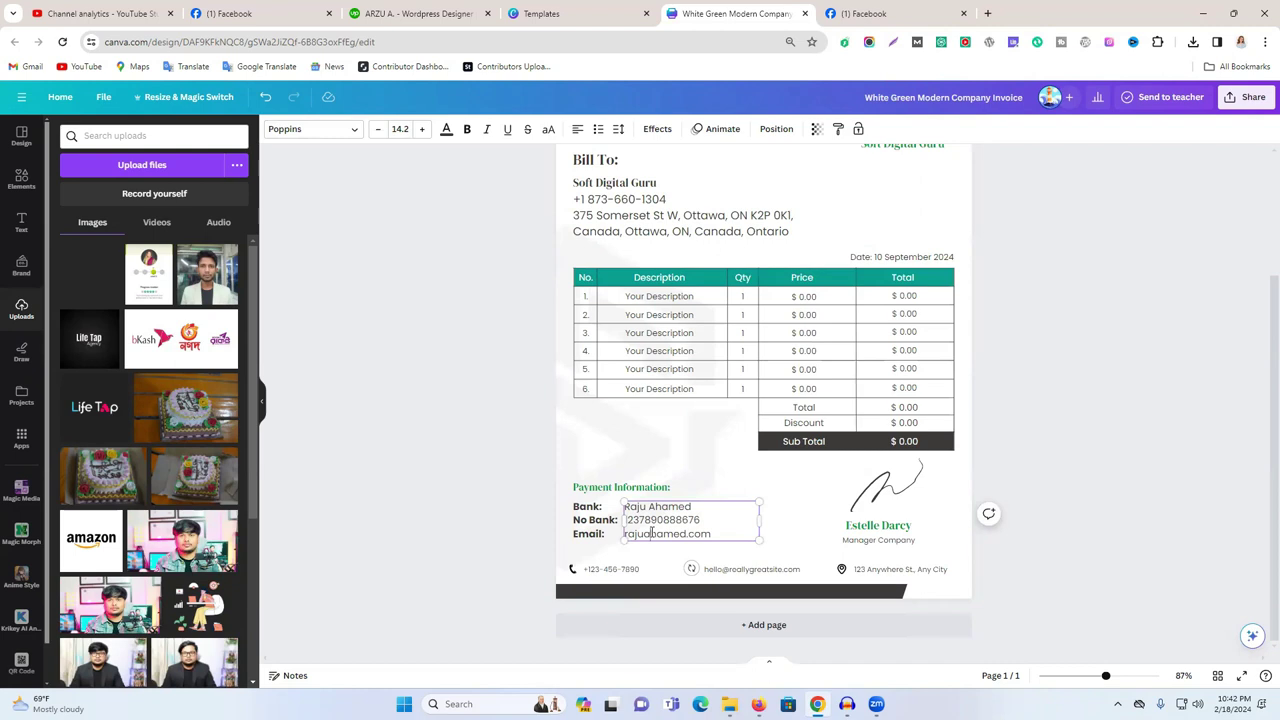
double_click(651, 534)
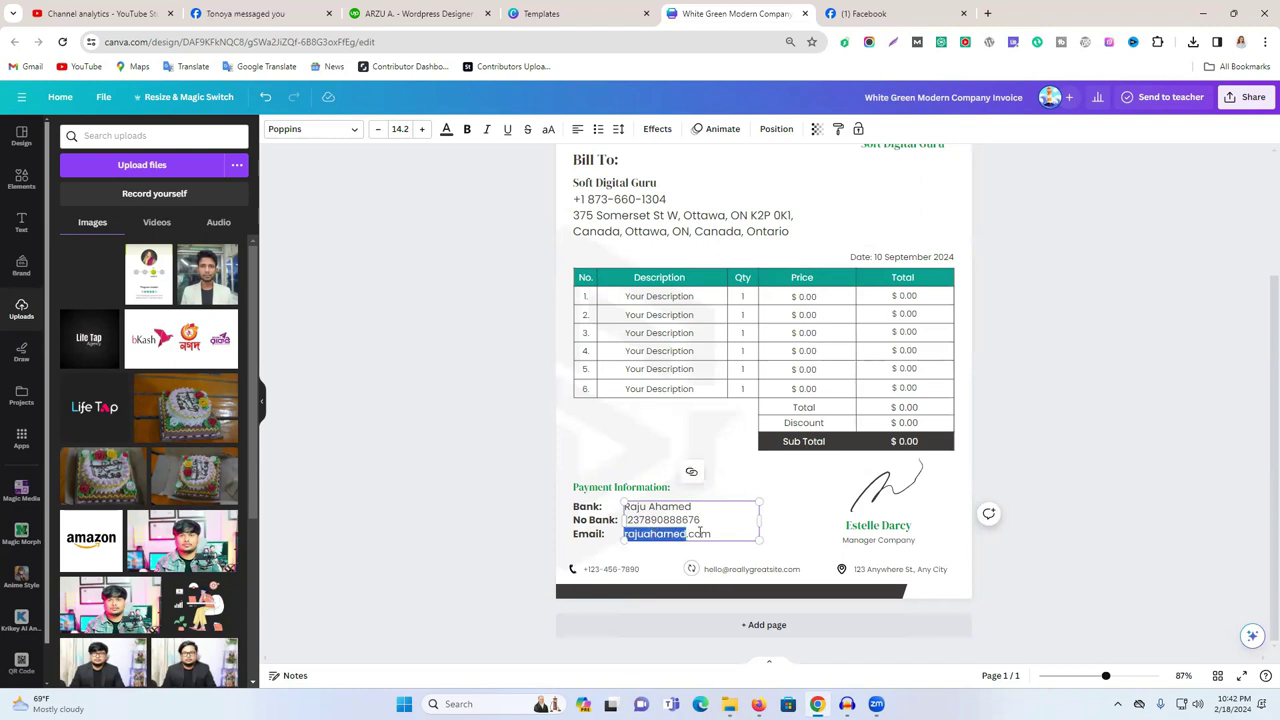
click(684, 535)
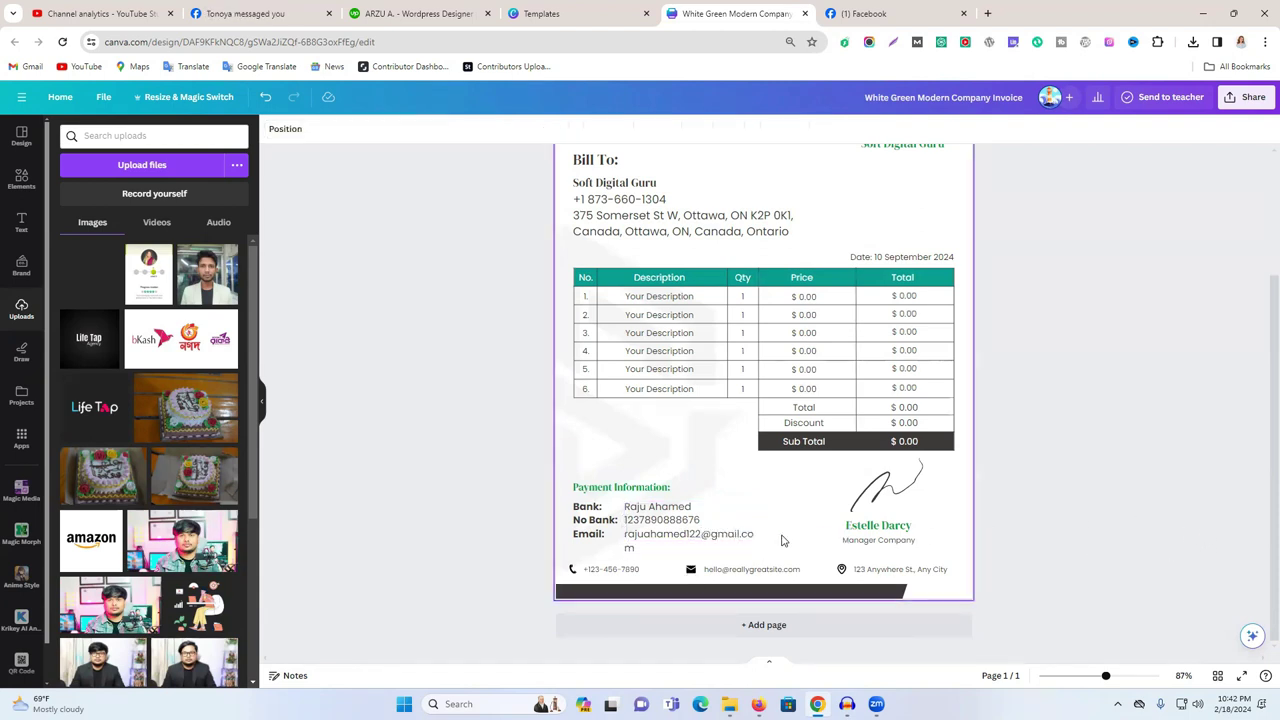
drag(761, 534, 766, 530)
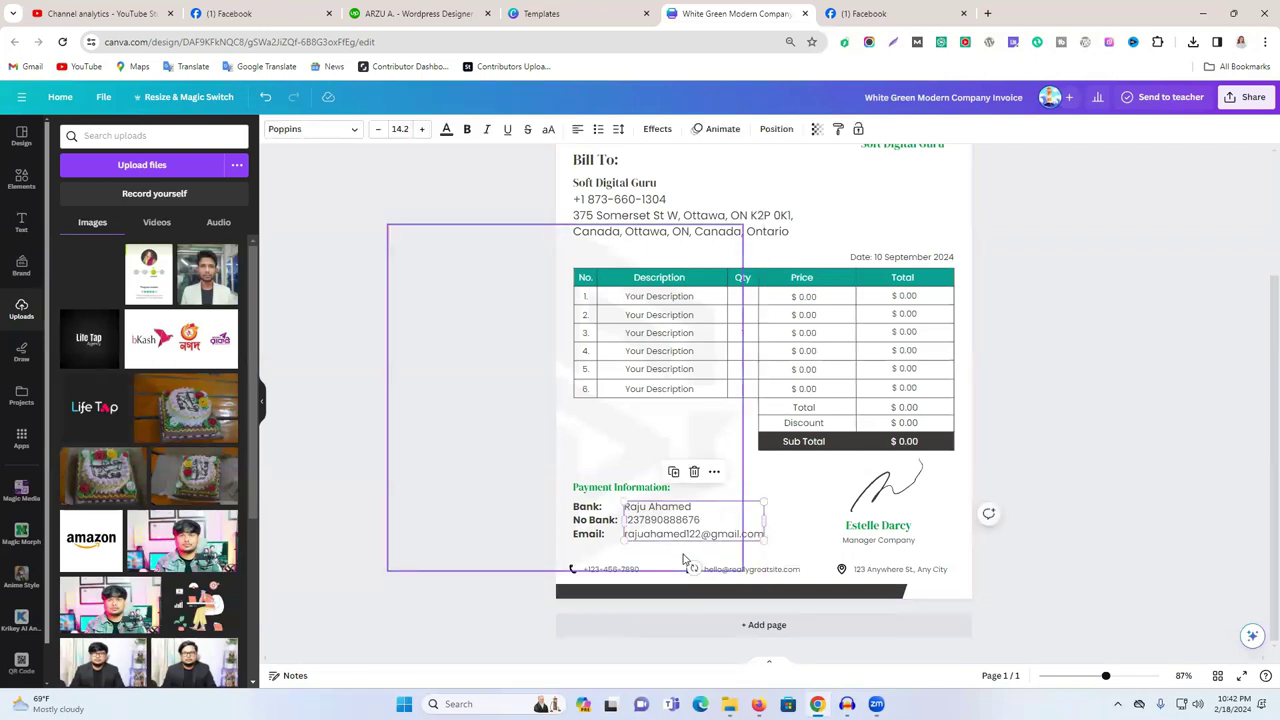
Enter the new phone number in the invoice footer.
double_click(603, 572)
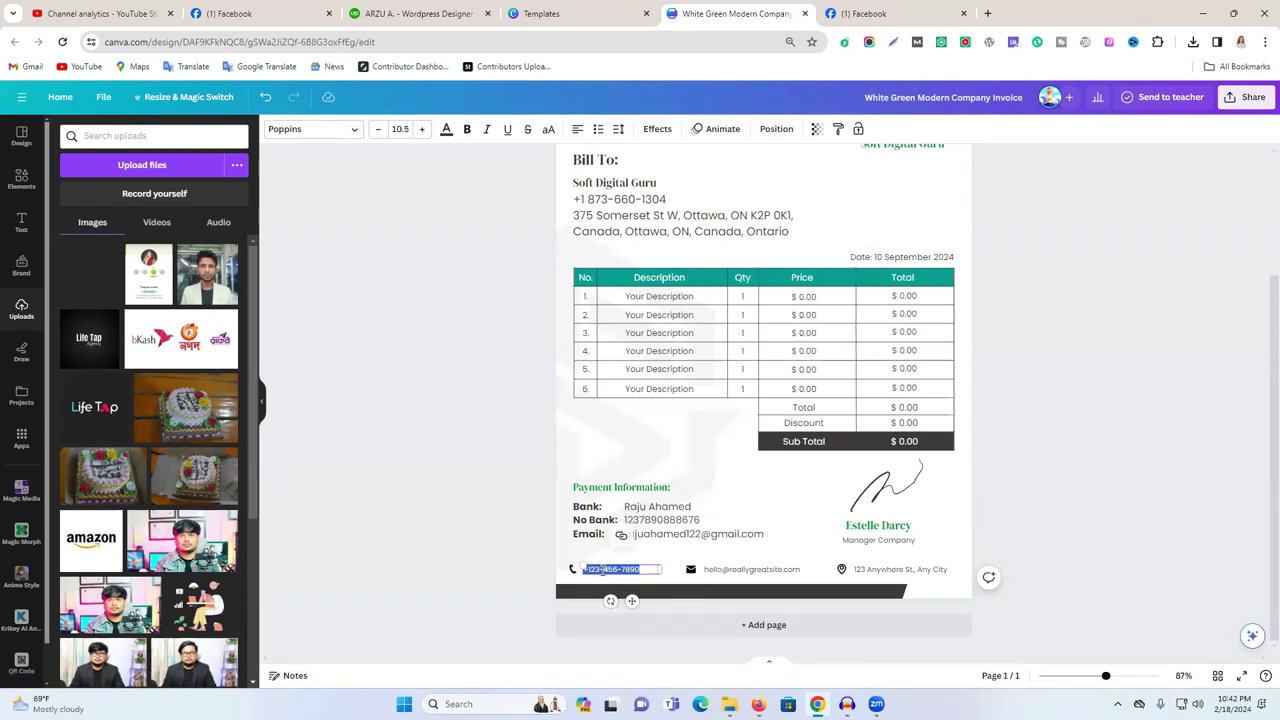
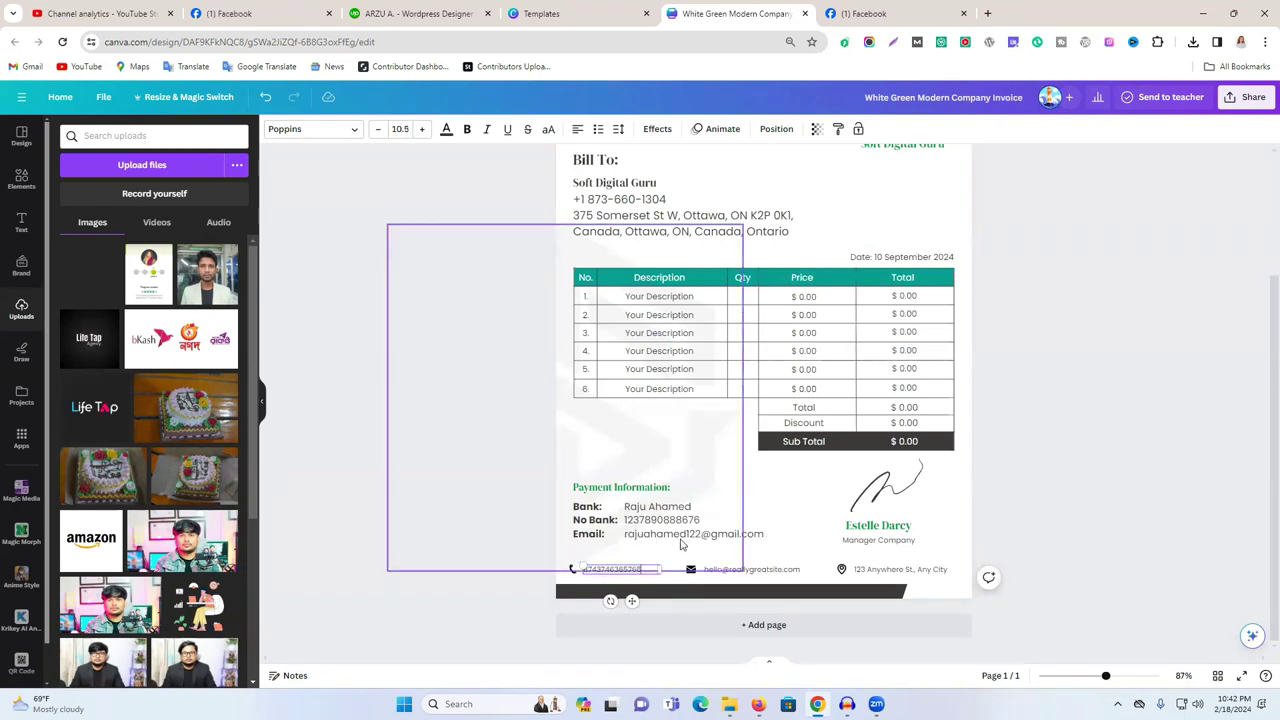
triple_click(698, 536)
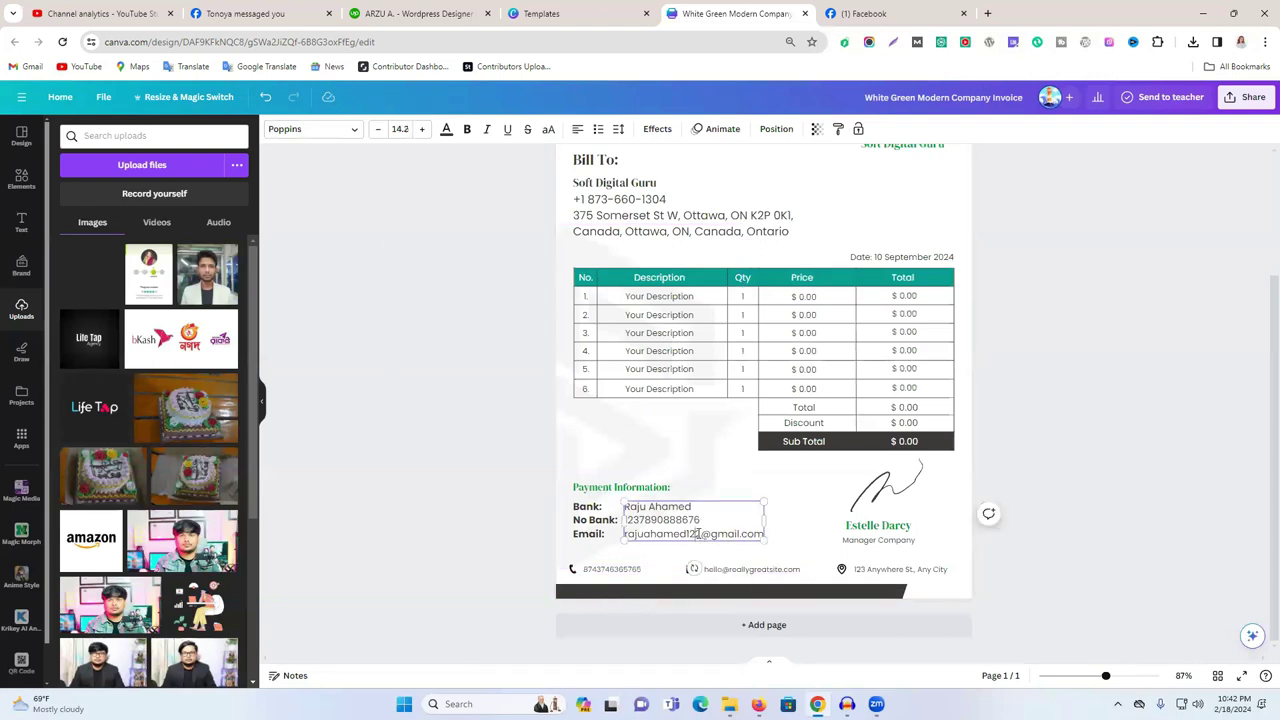
Delete the footer e-mail text and envelope icon, then begin clearing the address text.
click(762, 570)
key(Delete)
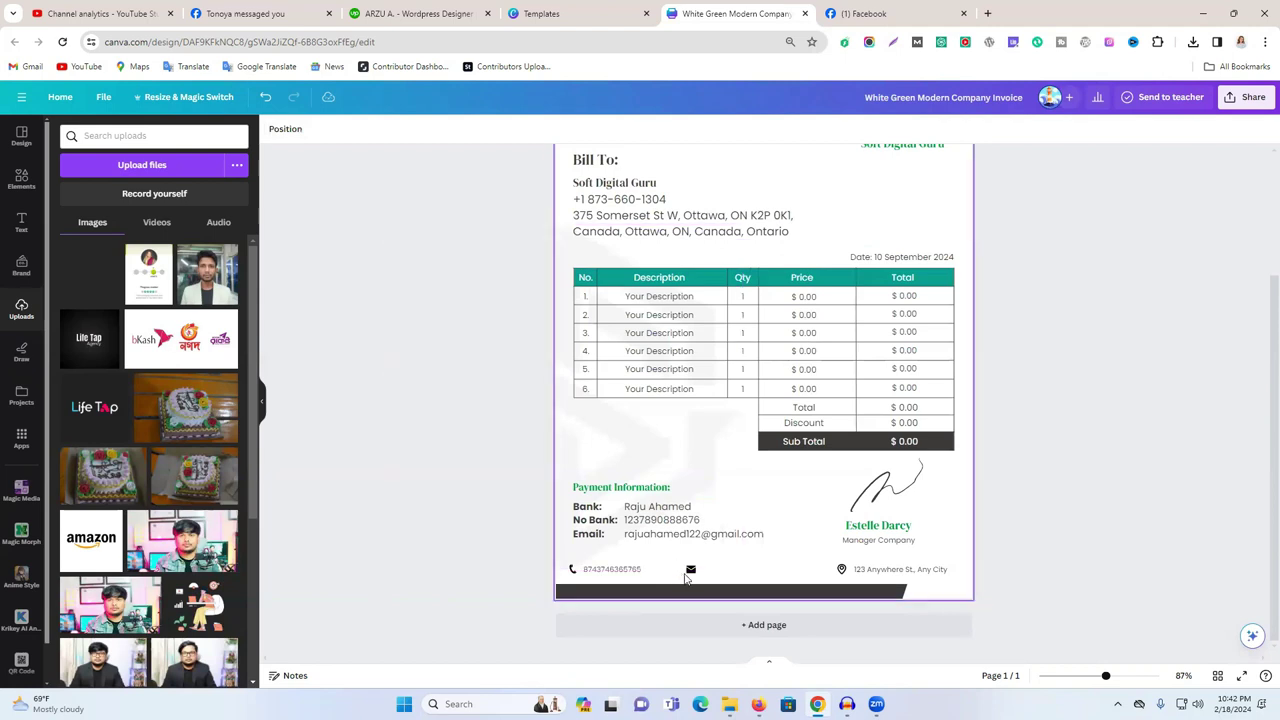
click(691, 574)
key(Delete)
click(866, 572)
click(866, 572)
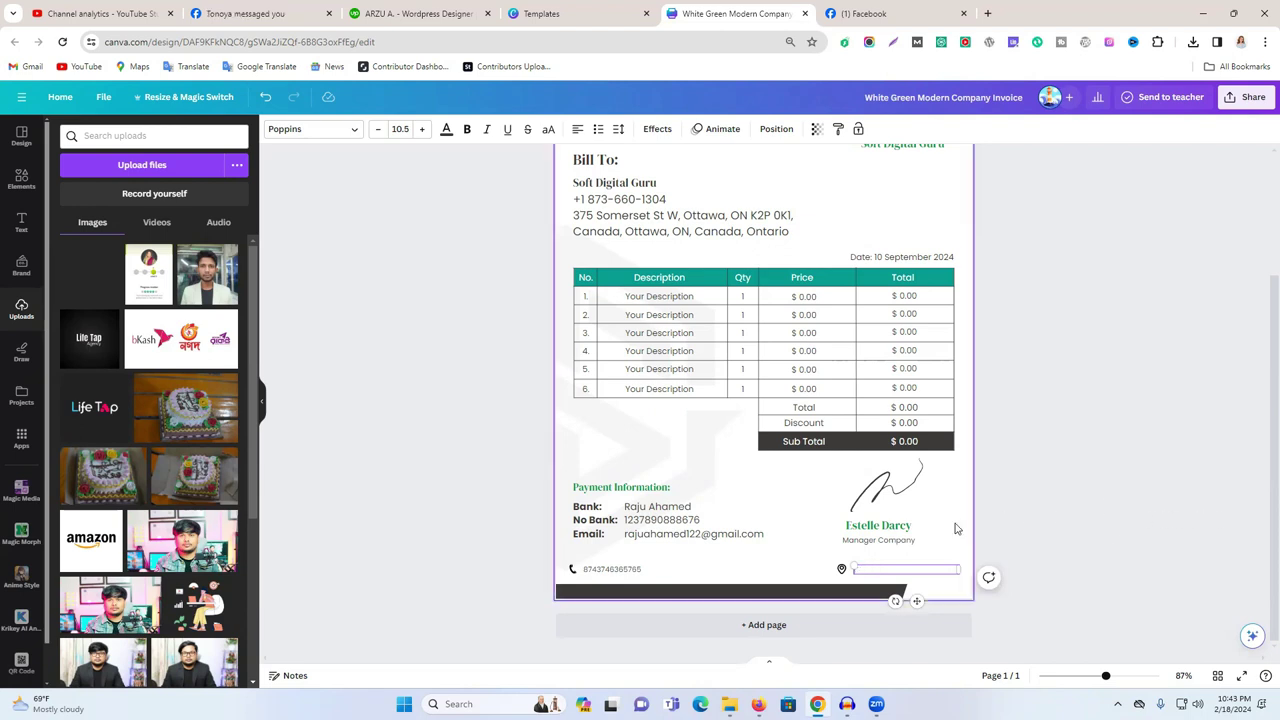
Replace the signature image with a heading text box containing the signer's name.
double_click(889, 494)
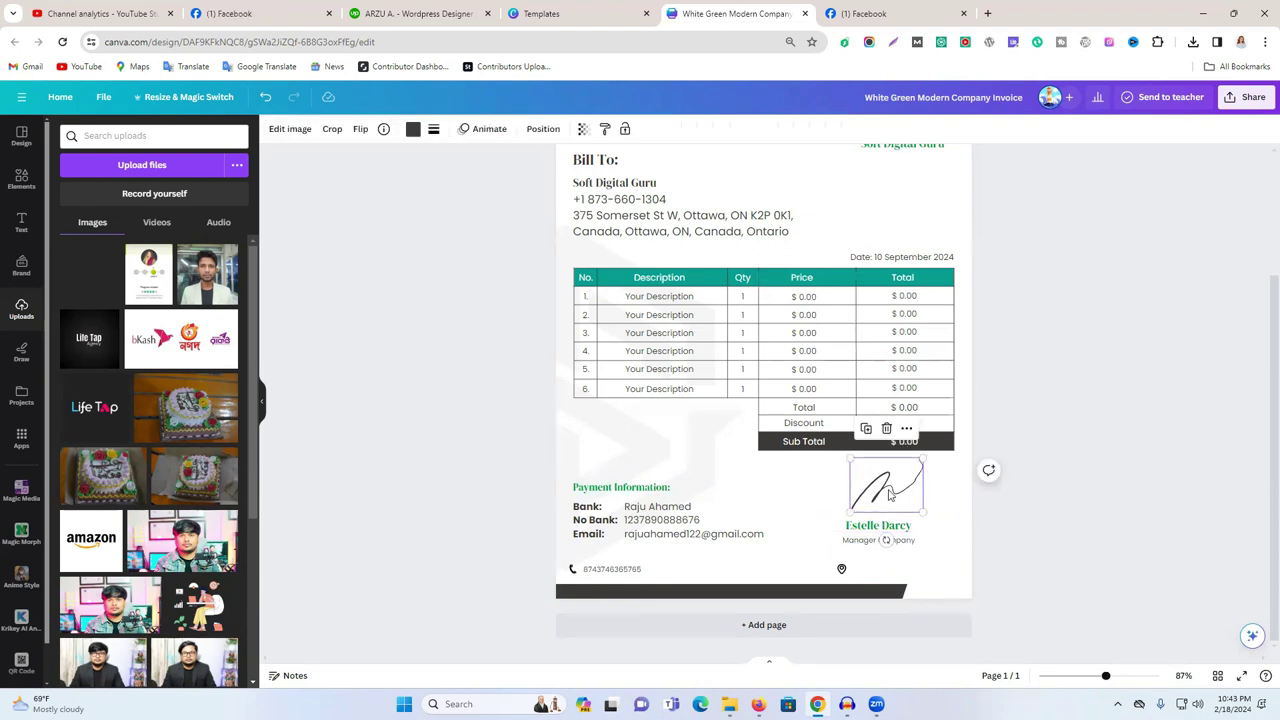
click(1039, 502)
key(Delete)
click(29, 237)
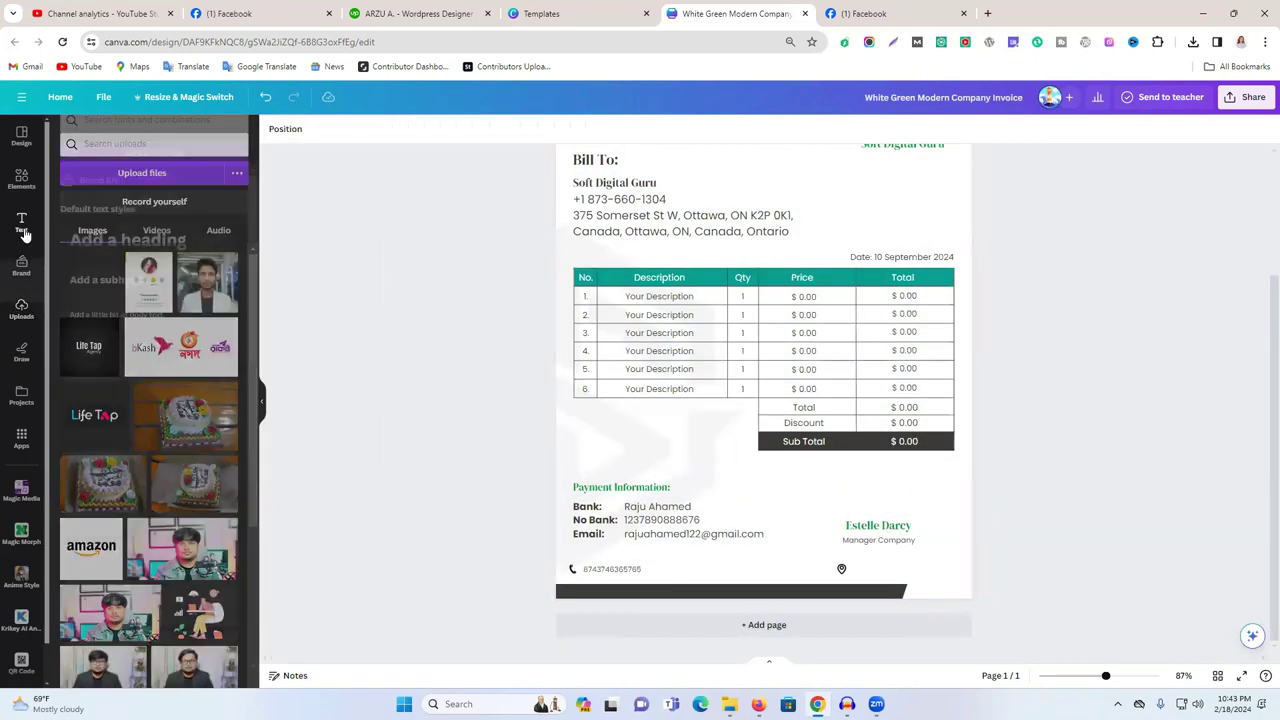
click(123, 262)
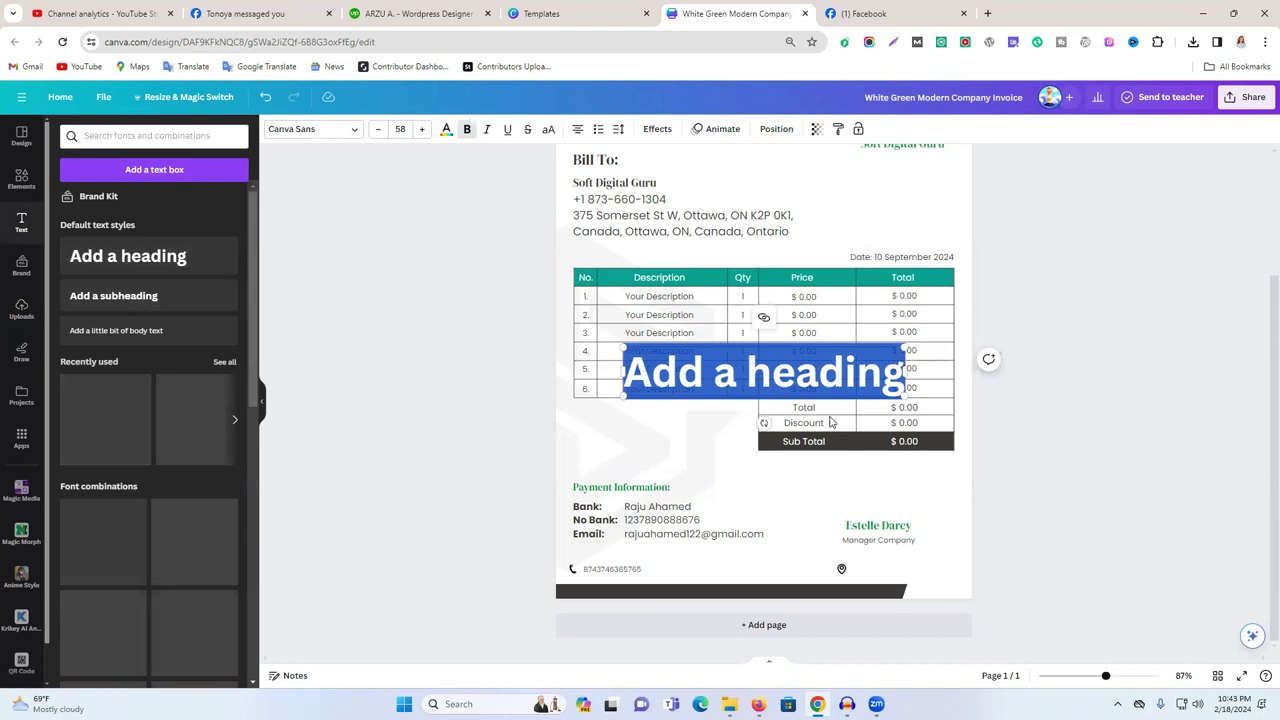
drag(806, 380, 897, 499)
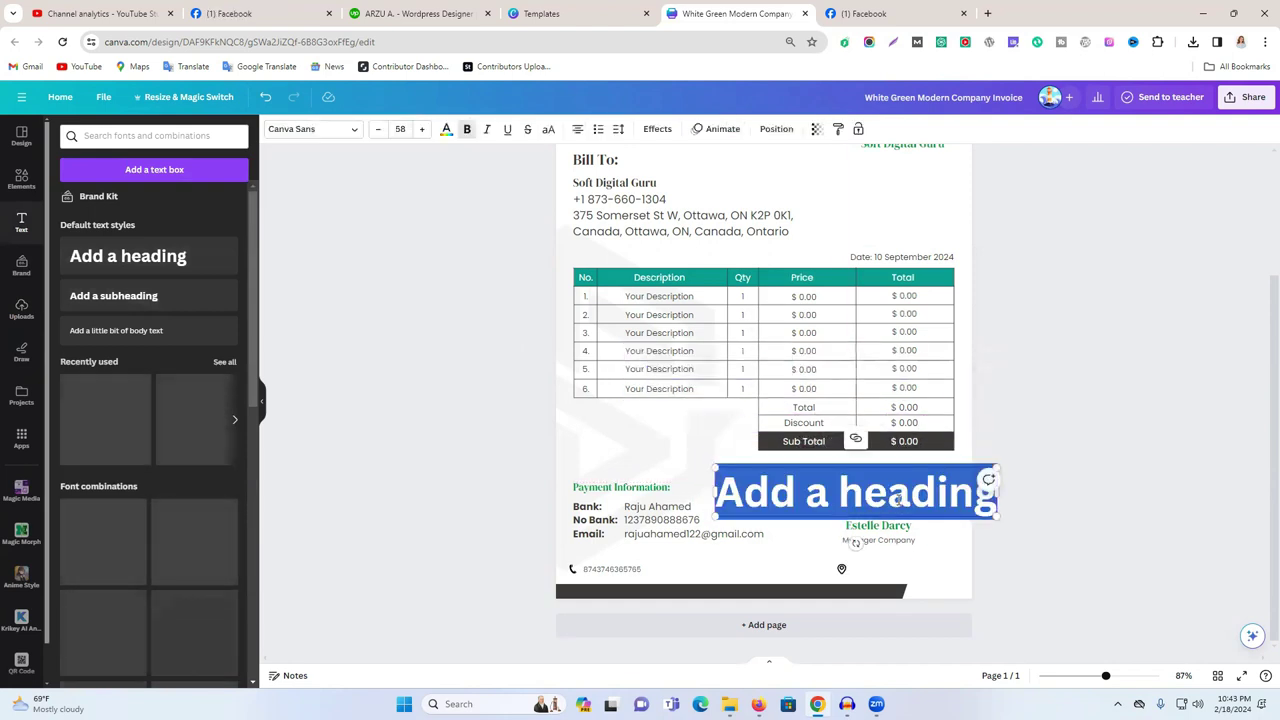
text(raju)
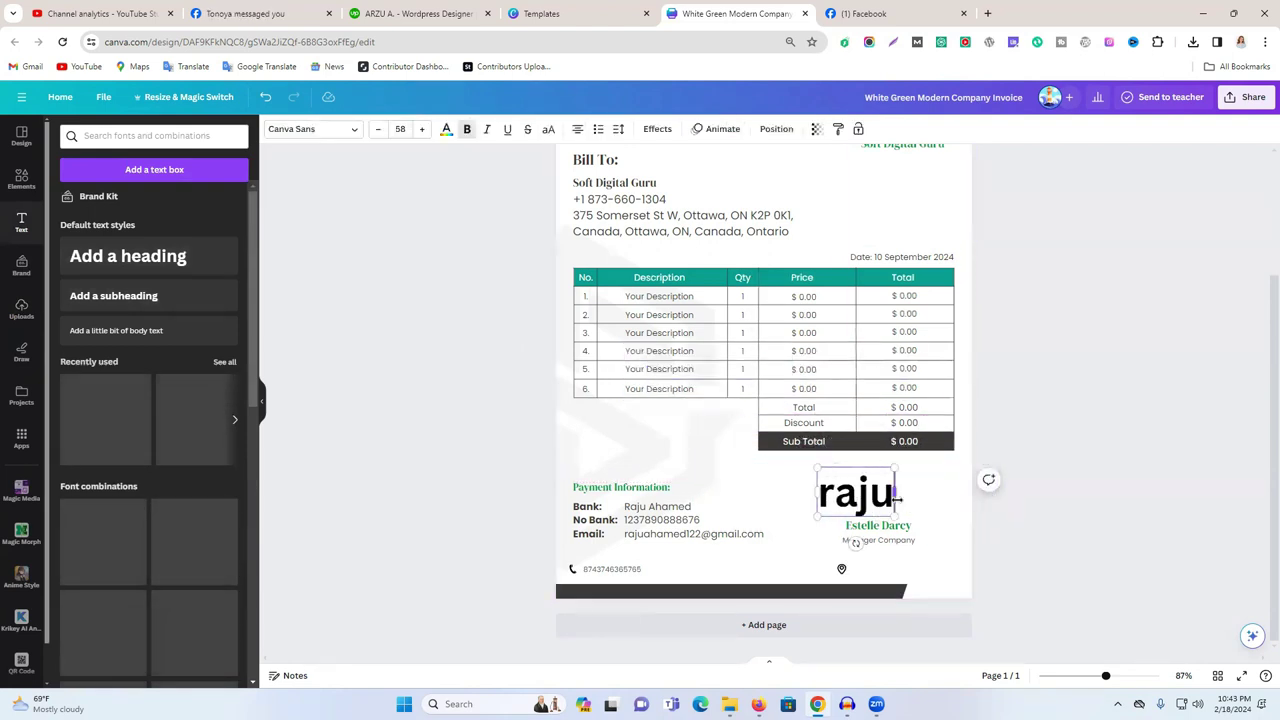
Change the signature font, trying Tenor Sans before settling on the Advetime script.
click(300, 129)
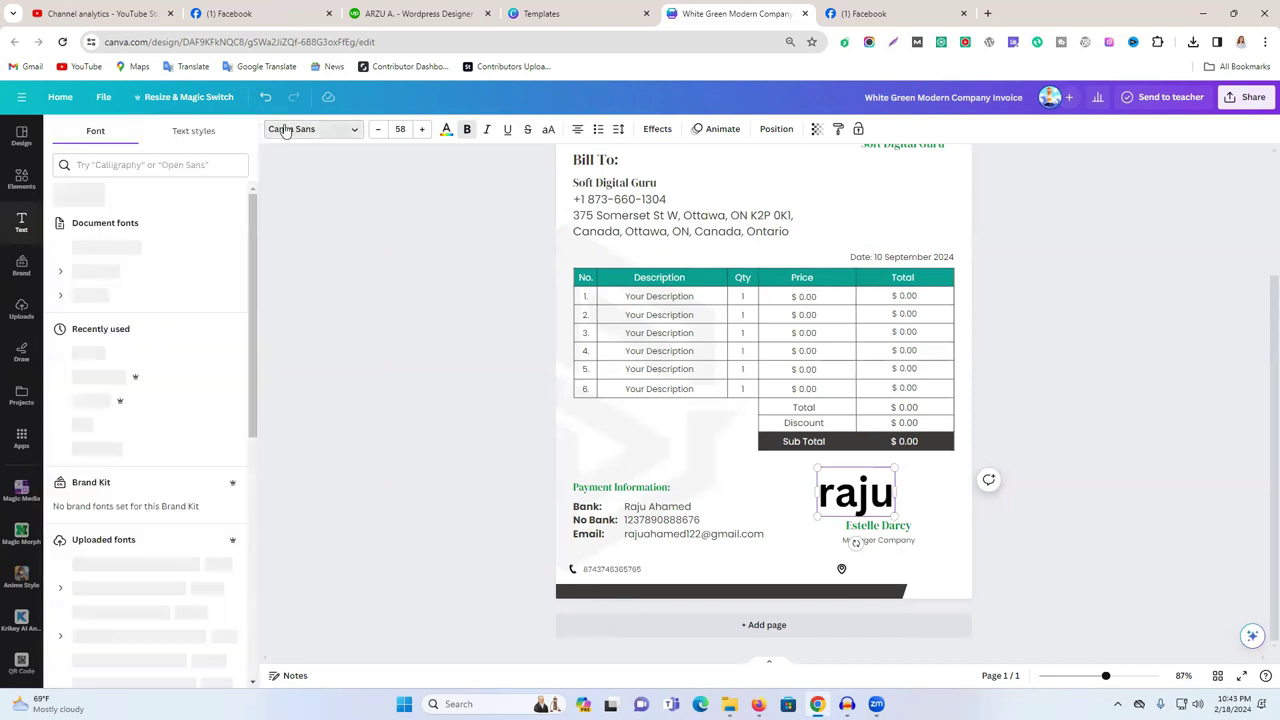
scroll(150, 460, down, 1)
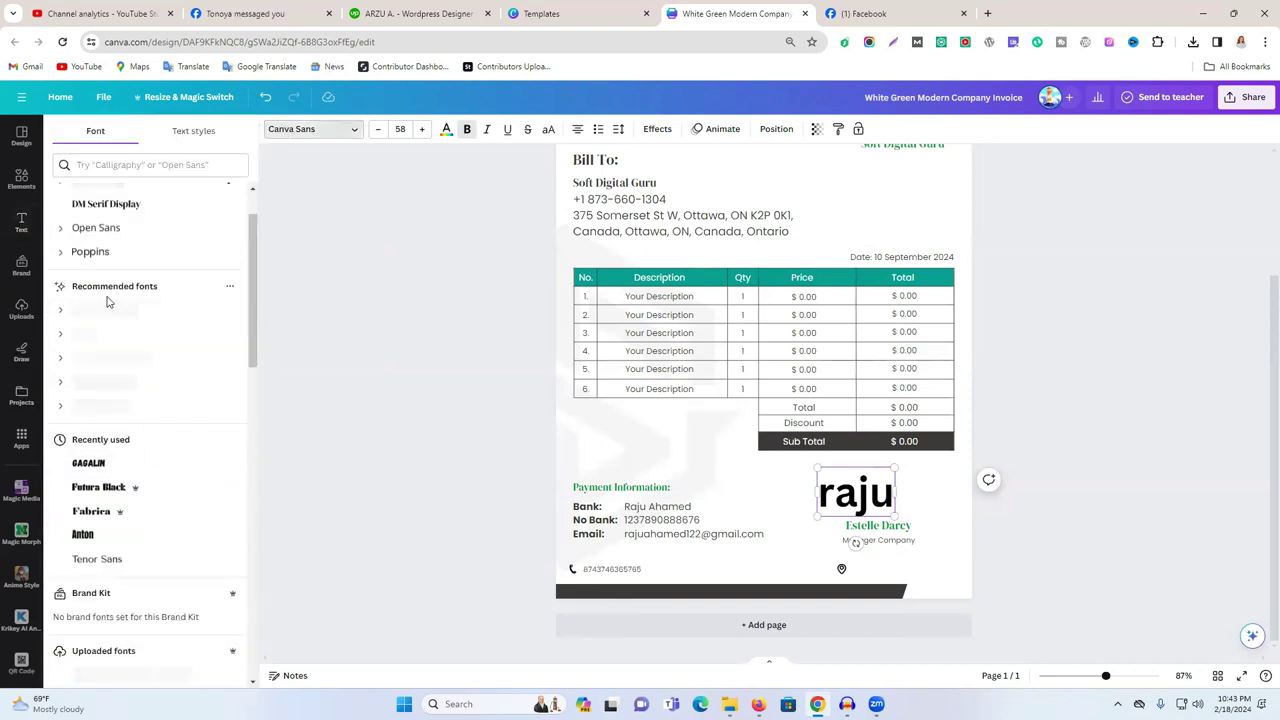
scroll(148, 487, down, 2)
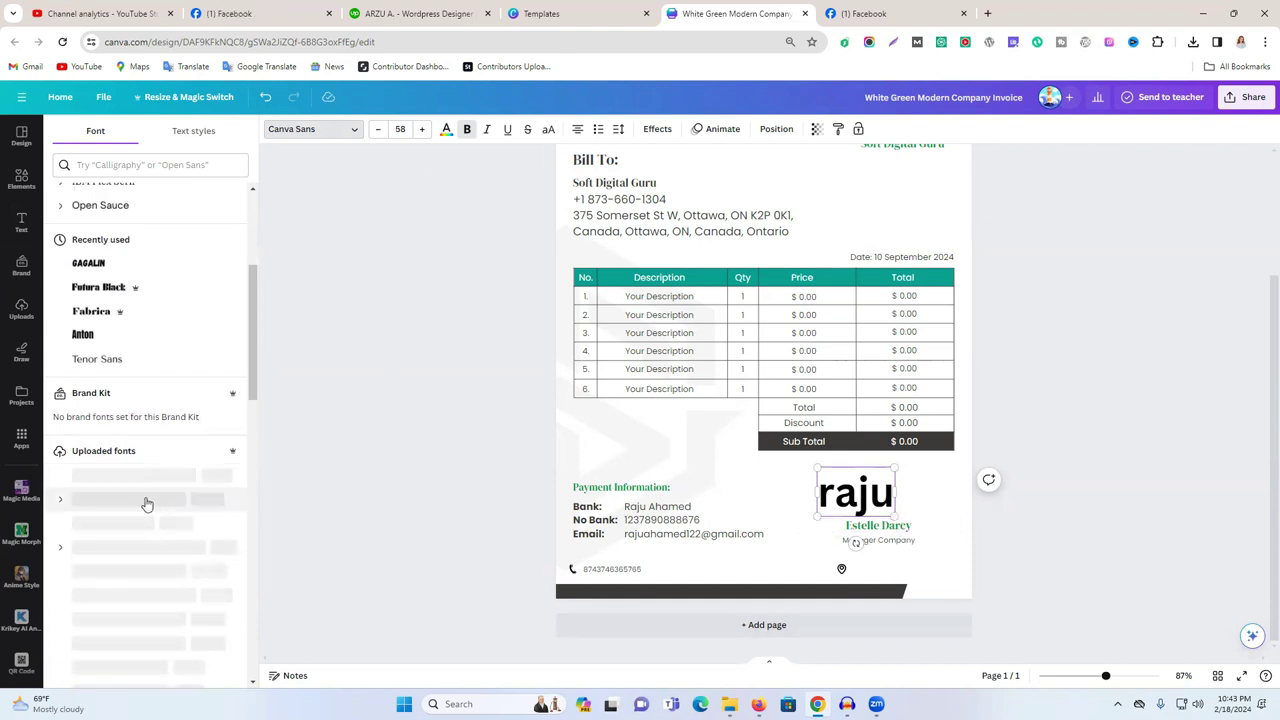
click(112, 362)
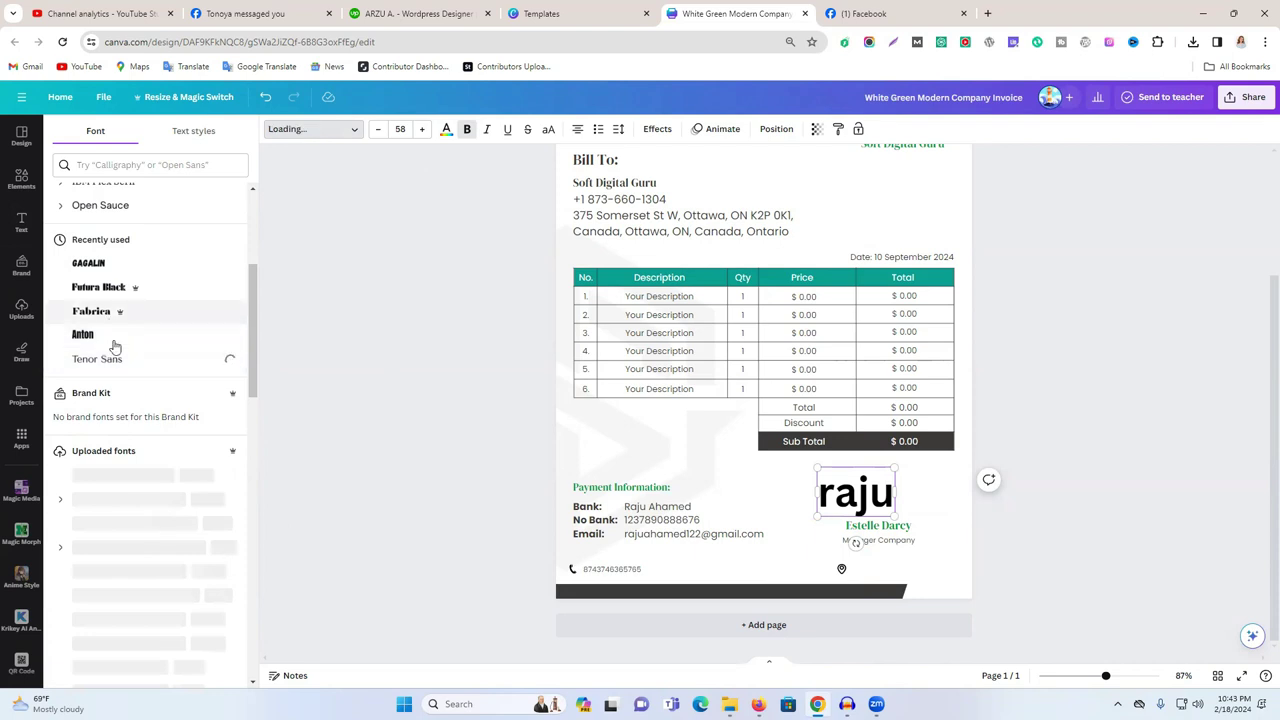
scroll(146, 468, up, 2)
scroll(146, 460, up, 1)
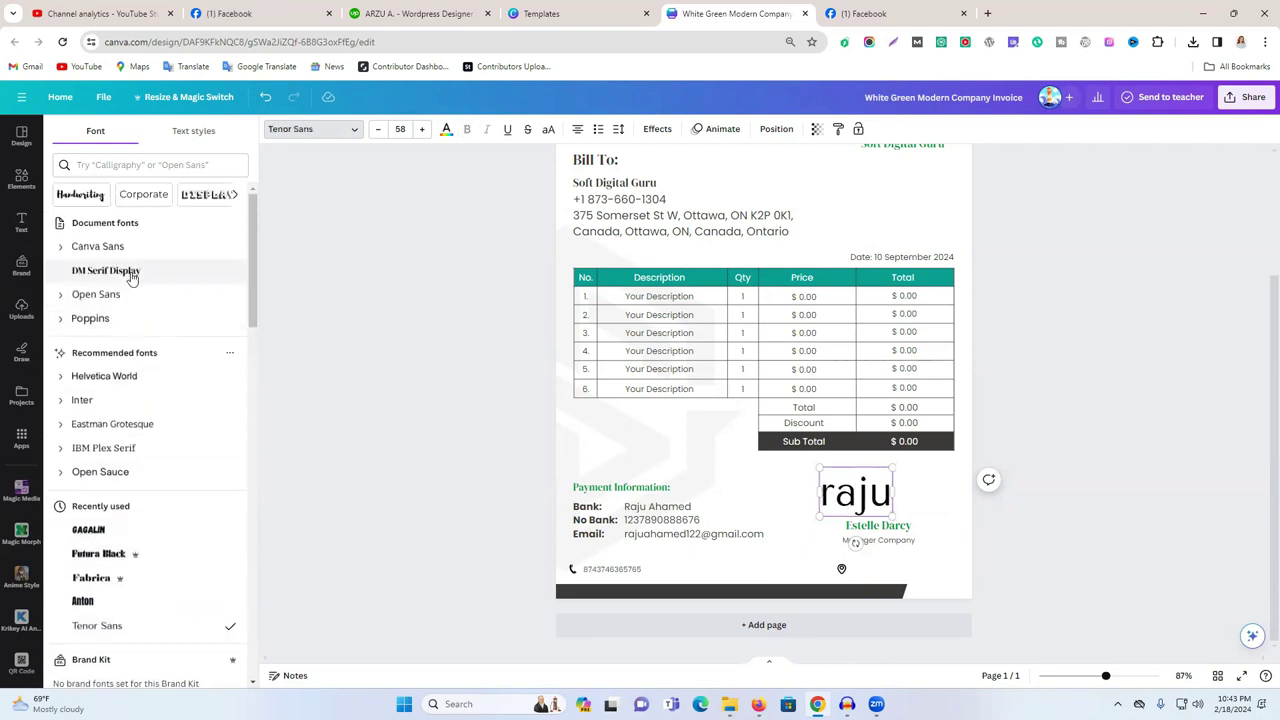
scroll(103, 474, down, 2)
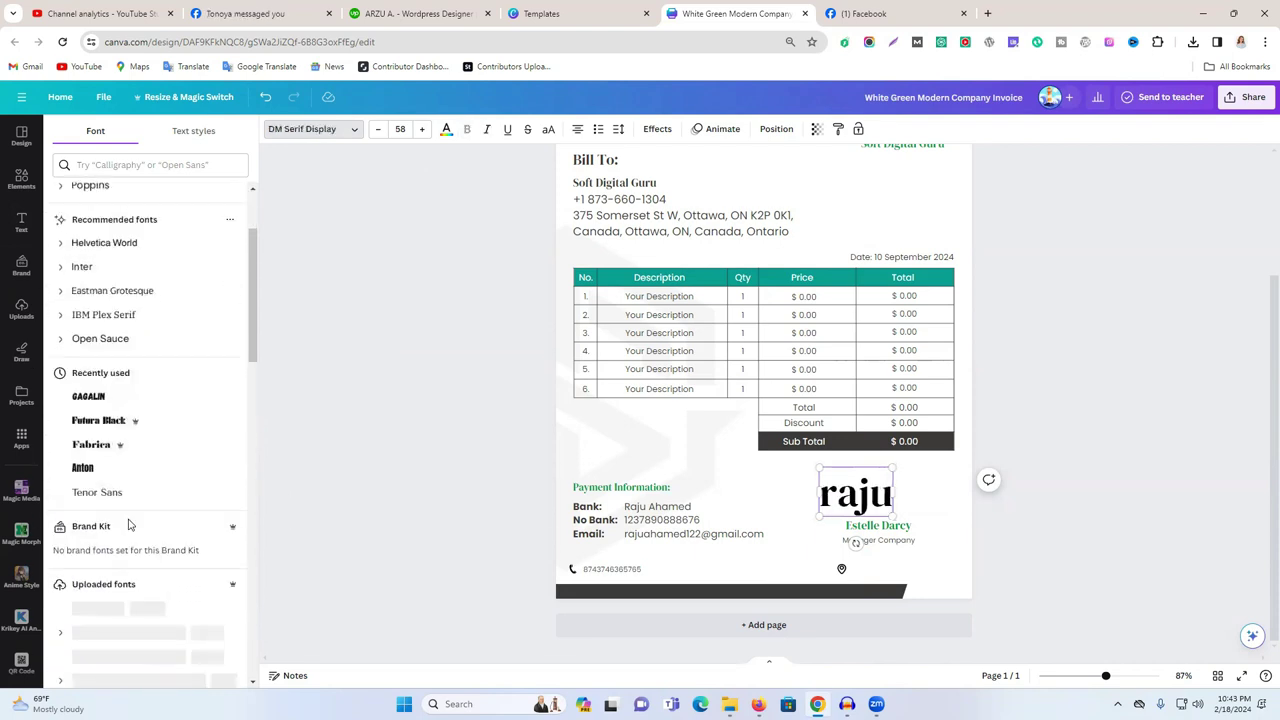
scroll(120, 500, down, 3)
scroll(129, 523, down, 3)
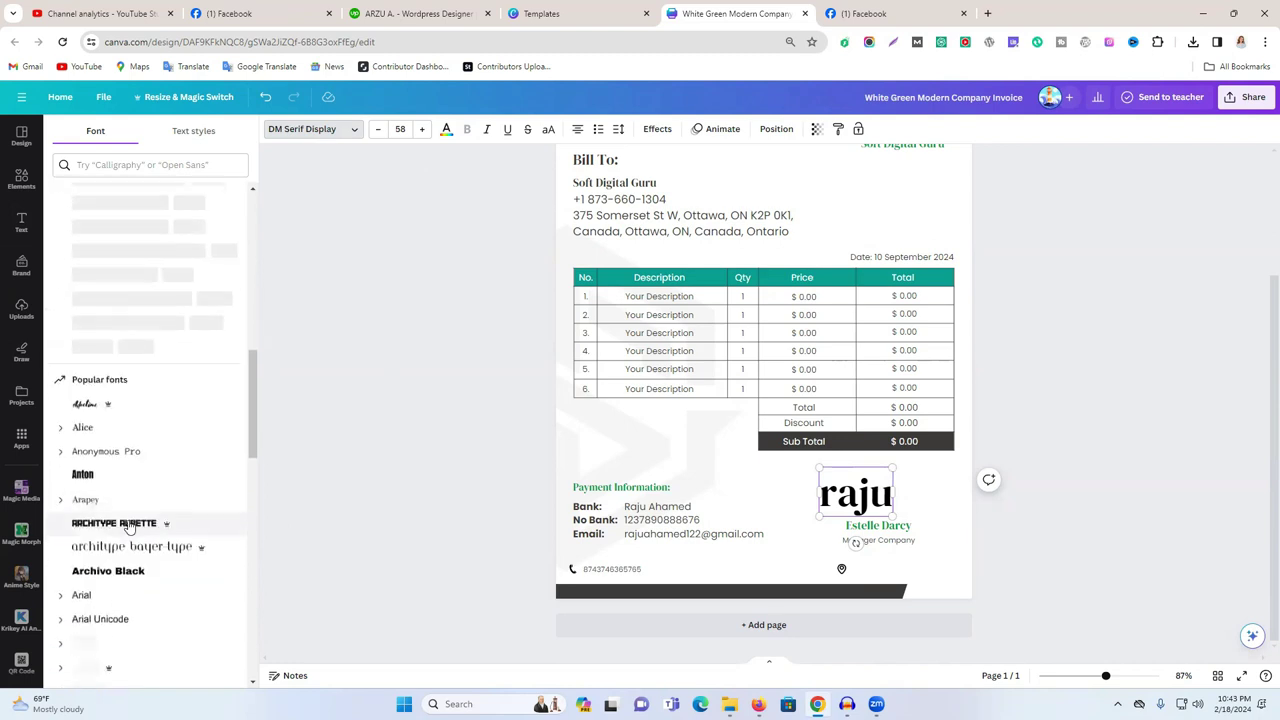
click(121, 402)
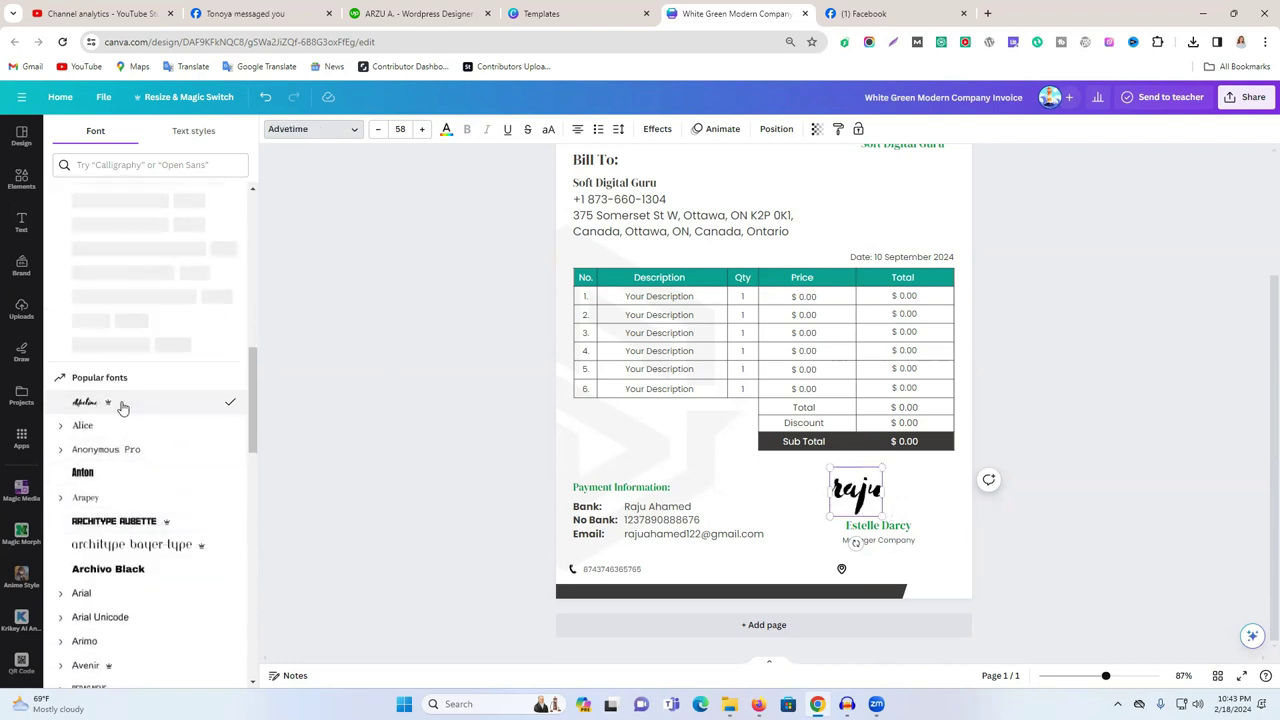
key(Escape)
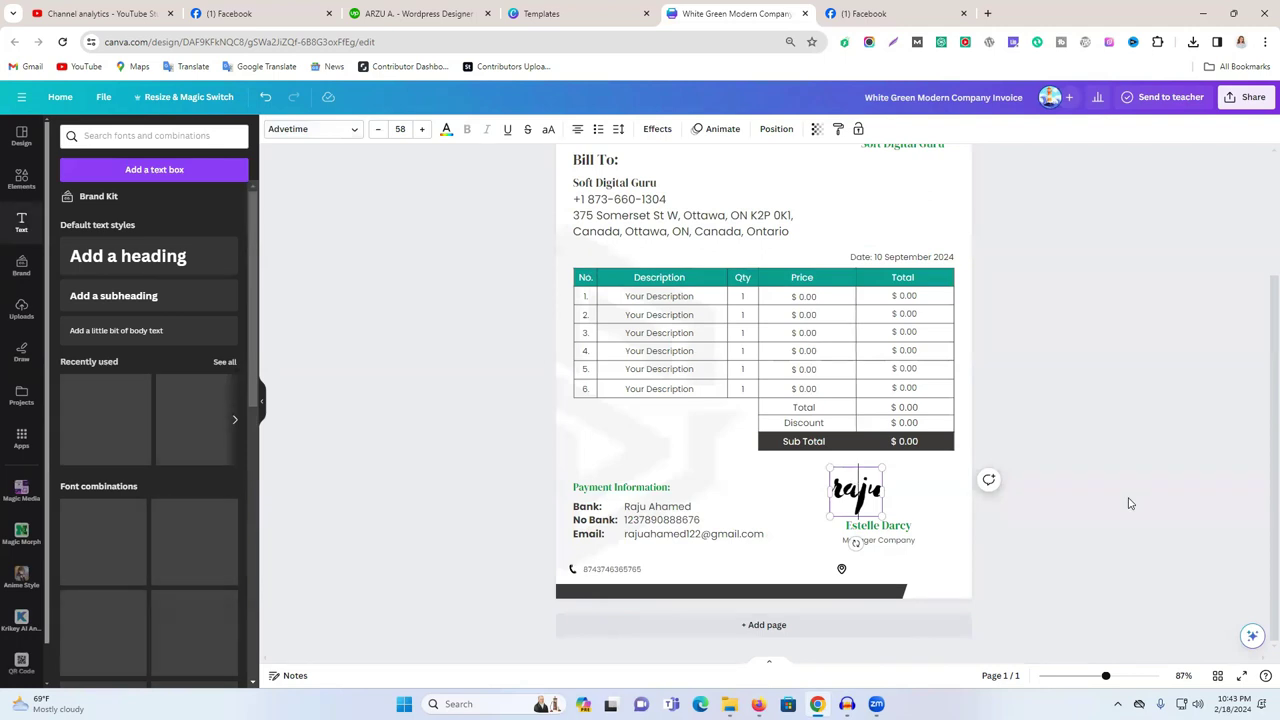
Nudge the signature right, clear the placeholder name, and move Manager Company up beneath it.
drag(858, 492, 877, 494)
double_click(884, 528)
double_click(884, 527)
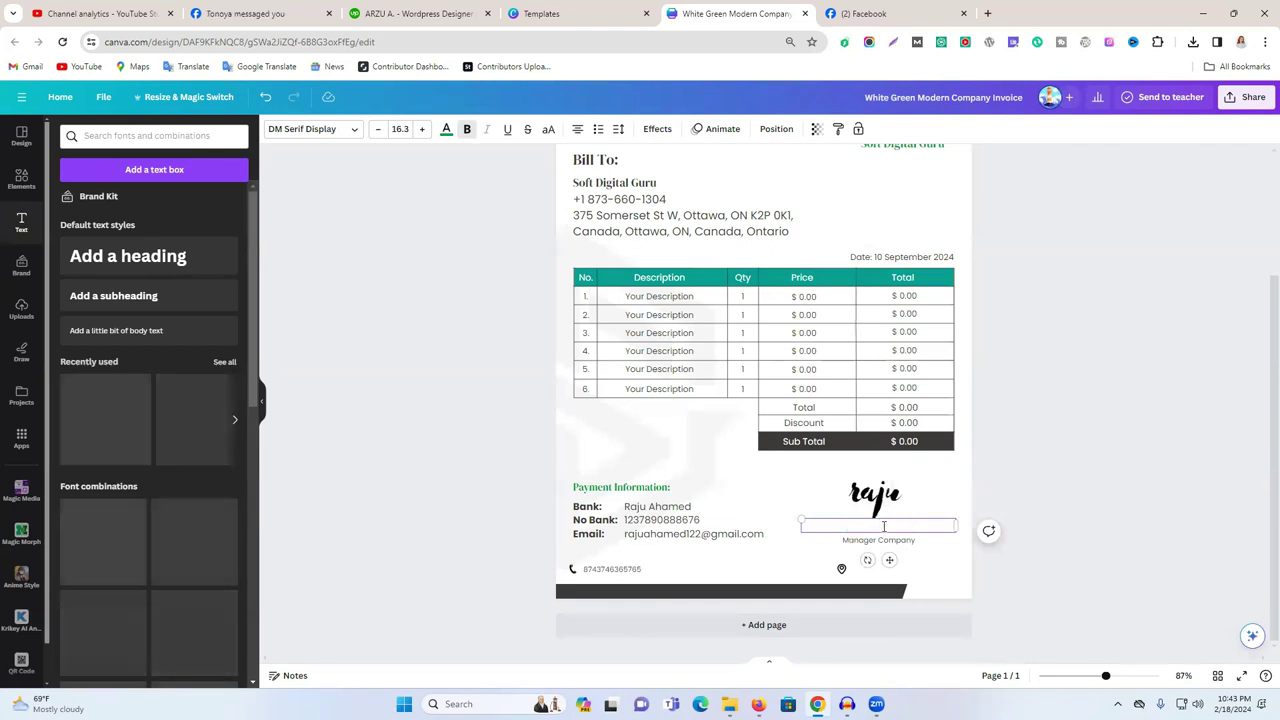
drag(884, 540, 884, 531)
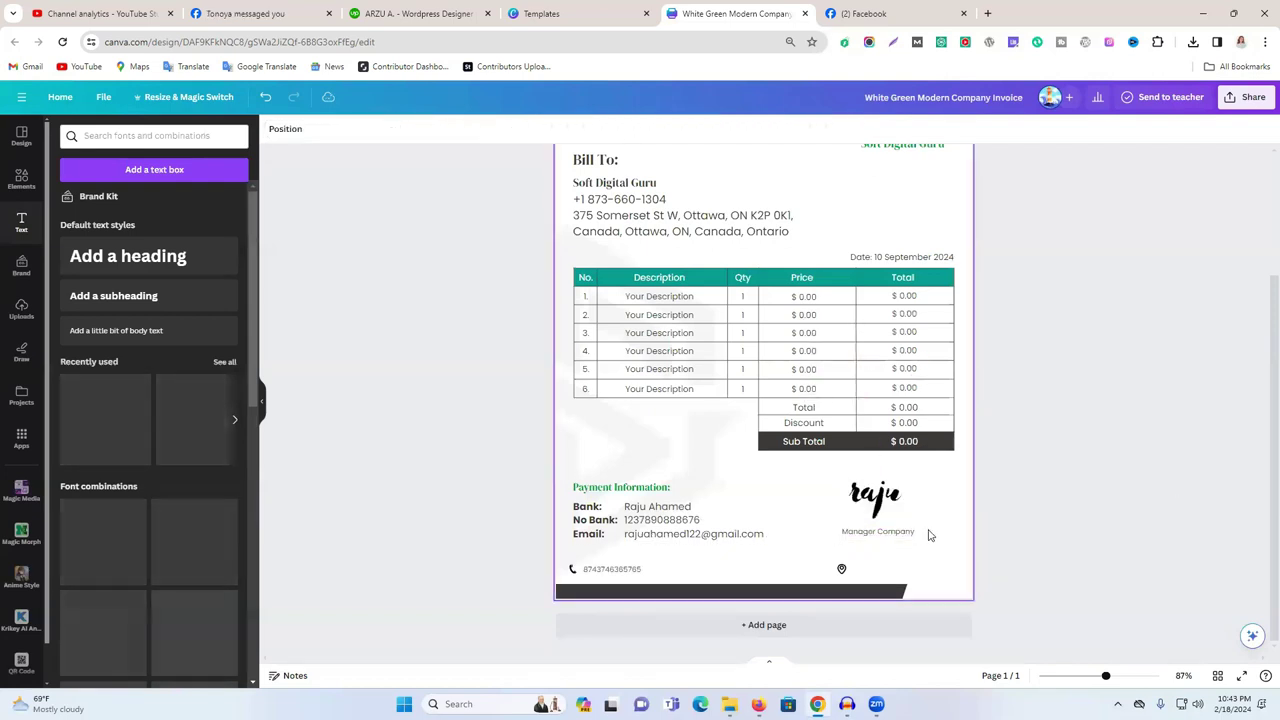
double_click(880, 532)
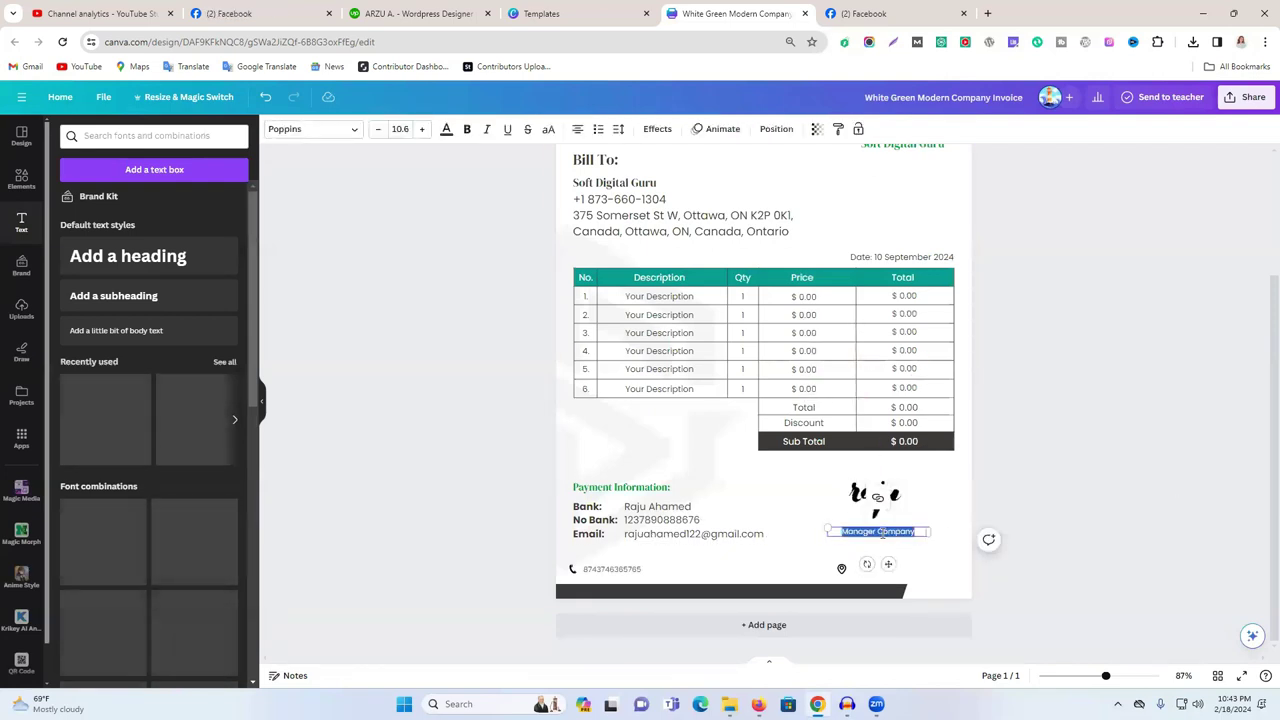
Check the reference invoice PDF in Firefox, then return to Canva.
key(alt+Tab)
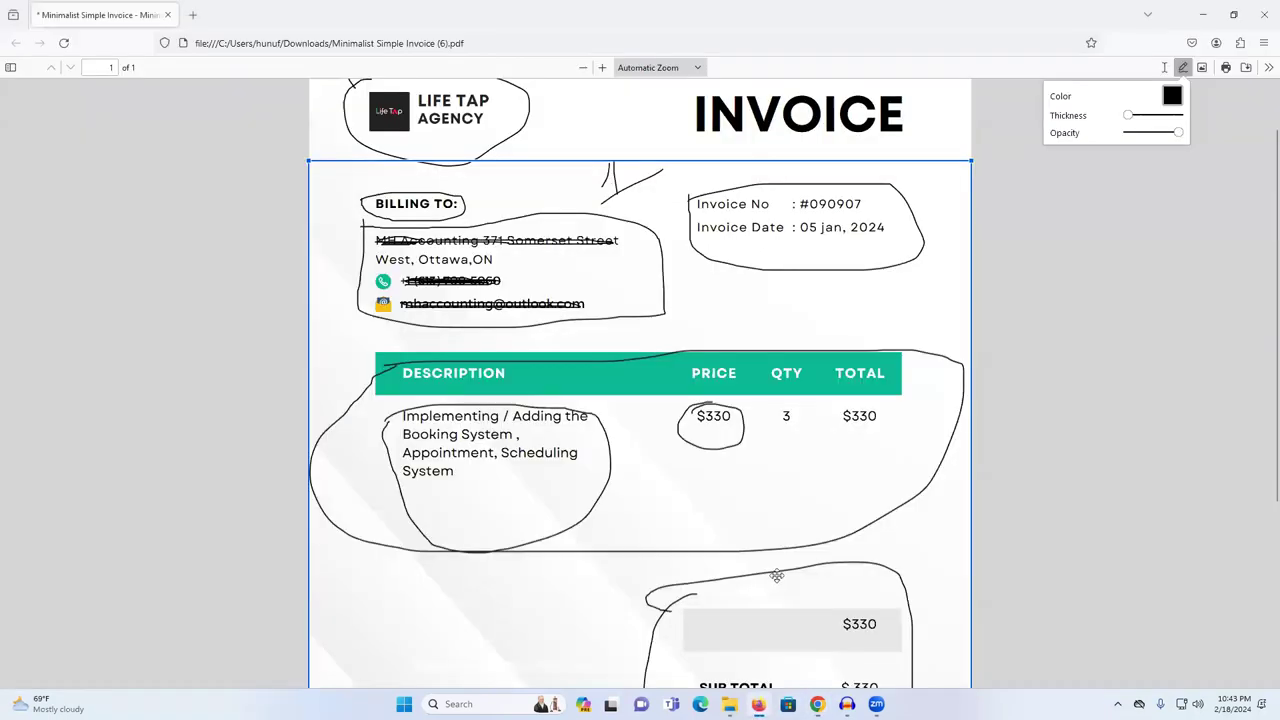
scroll(777, 576, down, 3)
scroll(830, 354, up, 4)
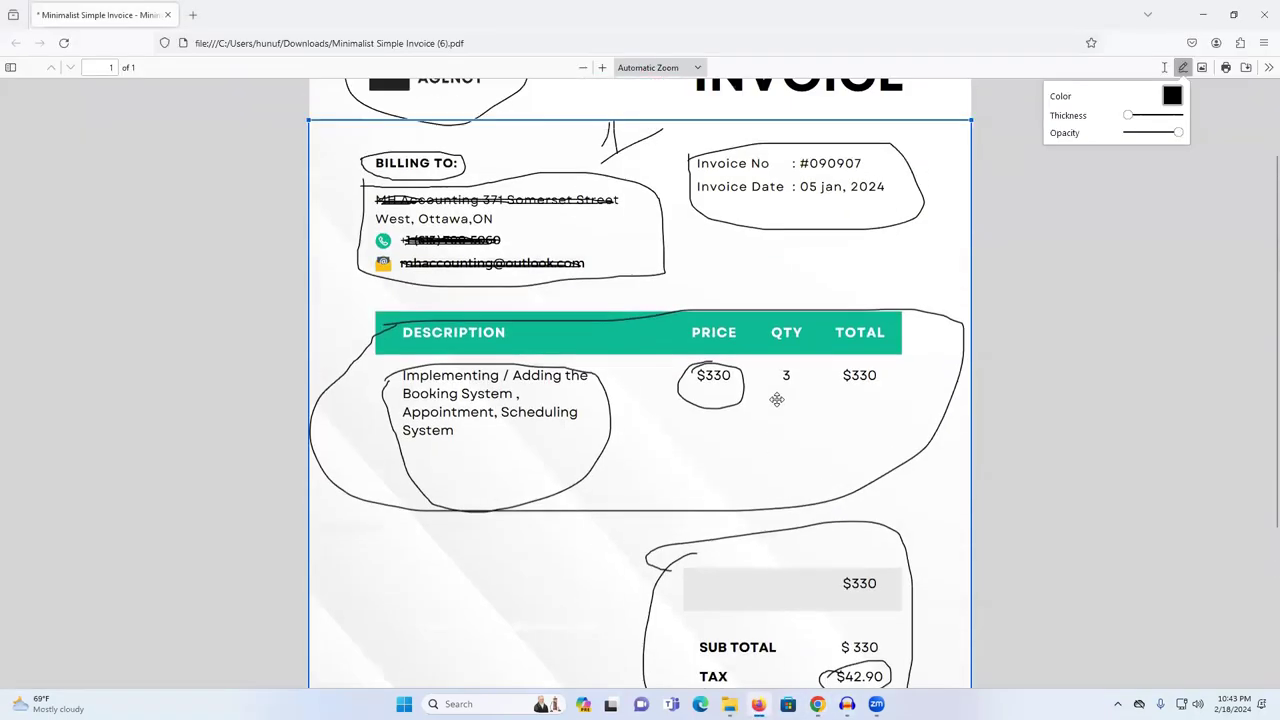
mouse_move(876, 704)
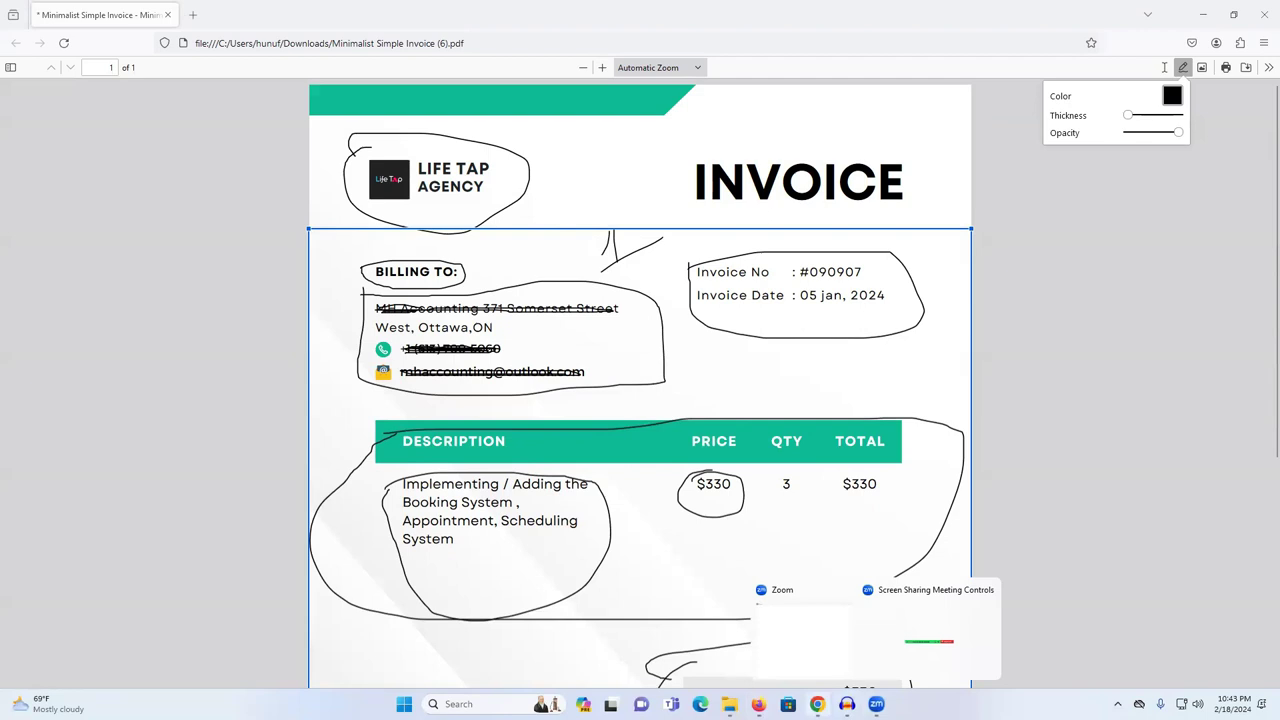
key(alt+Tab)
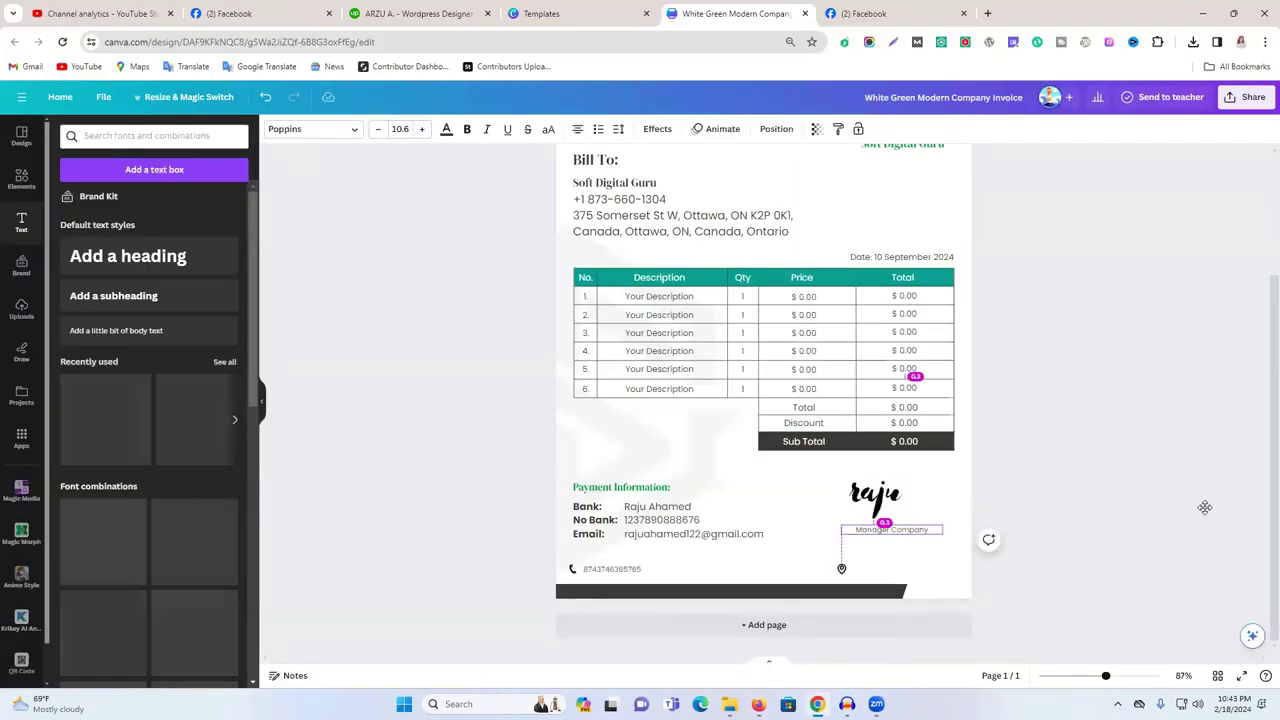
Remove the Manager Company line, signature and footer location icon, then scroll up to the header.
key(ctrl+z)
key(ctrl+z)
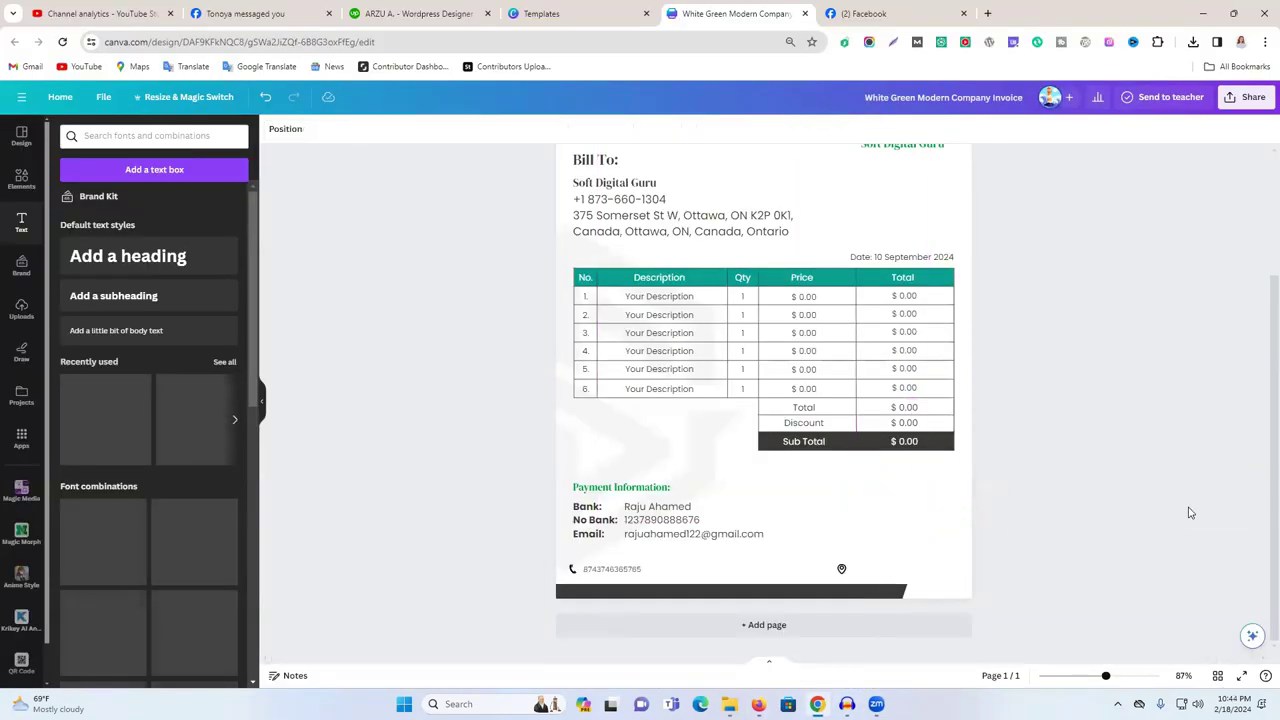
key(ctrl+z)
key(ctrl+z)
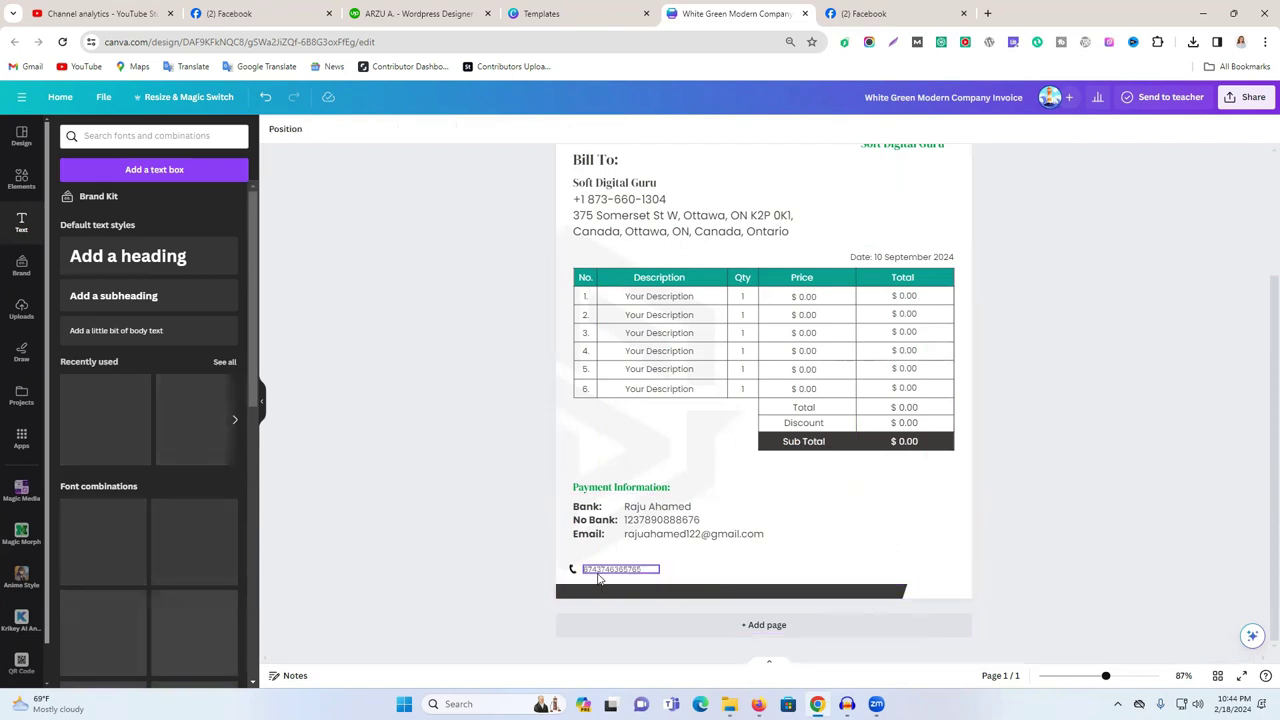
key(ctrl+z)
key(ctrl+z)
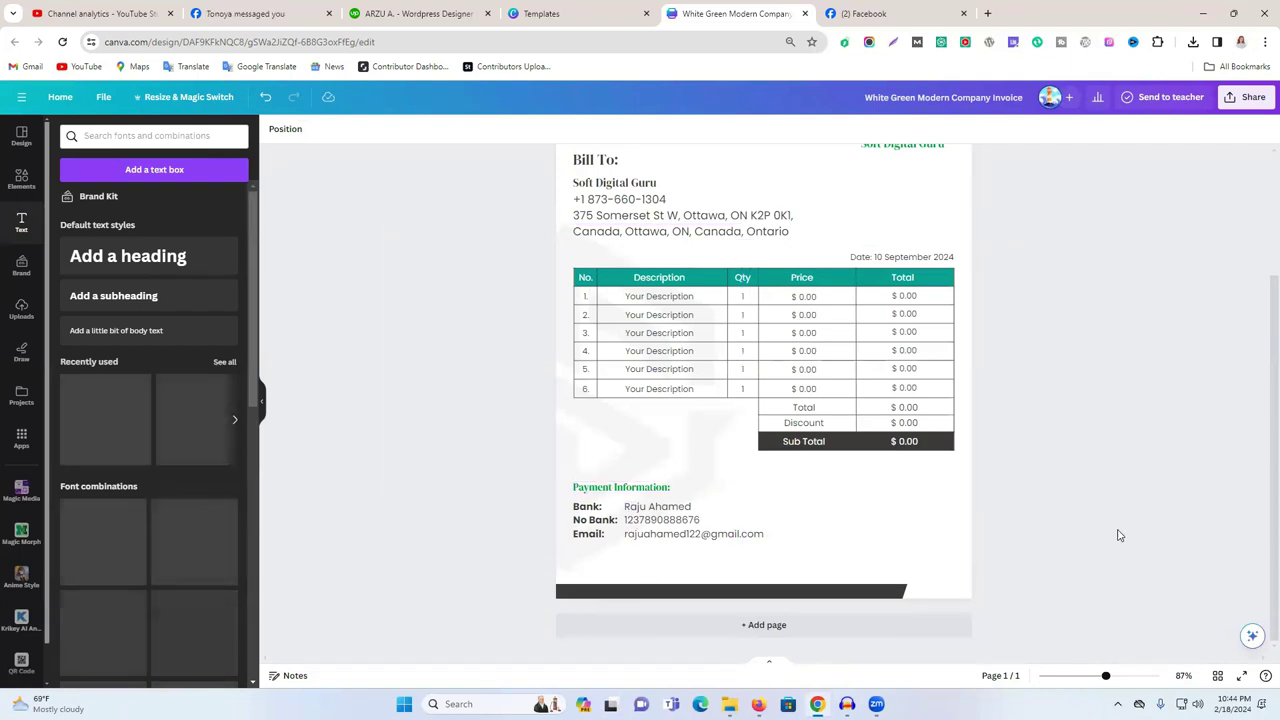
scroll(645, 272, up, 2)
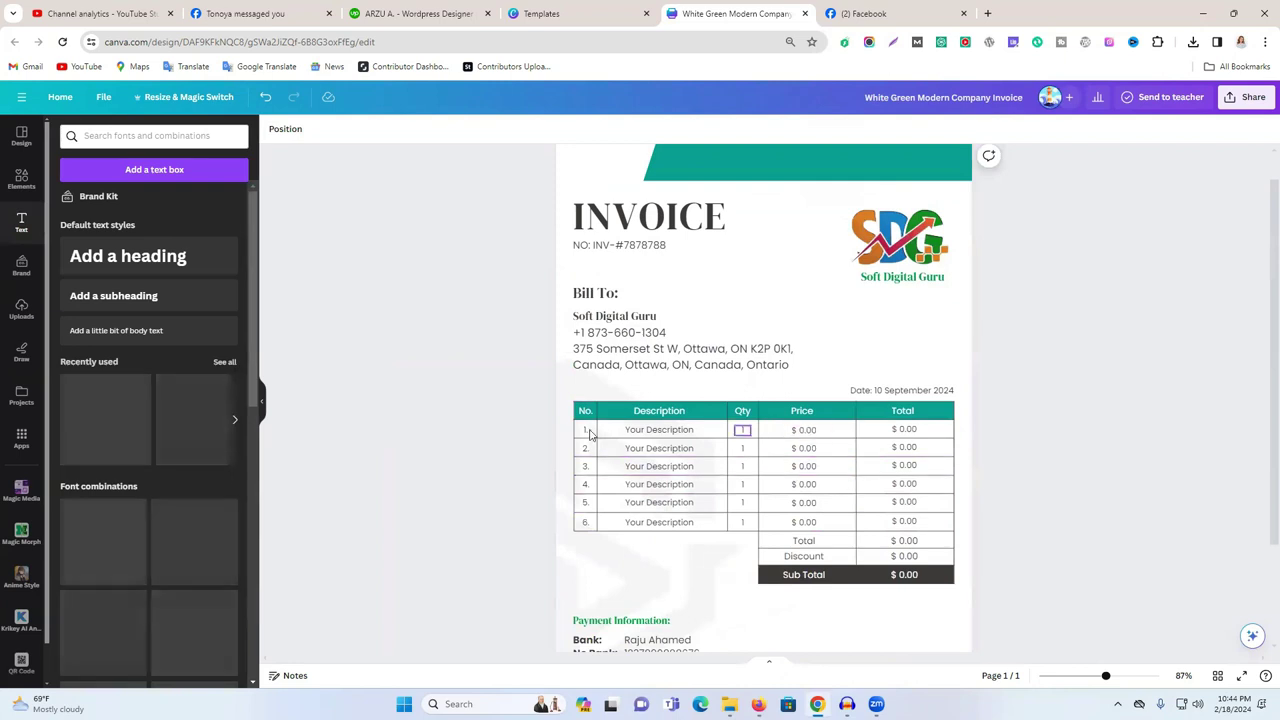
Enter SEO as row 1's description and set its price to $ 300.00.
click(659, 440)
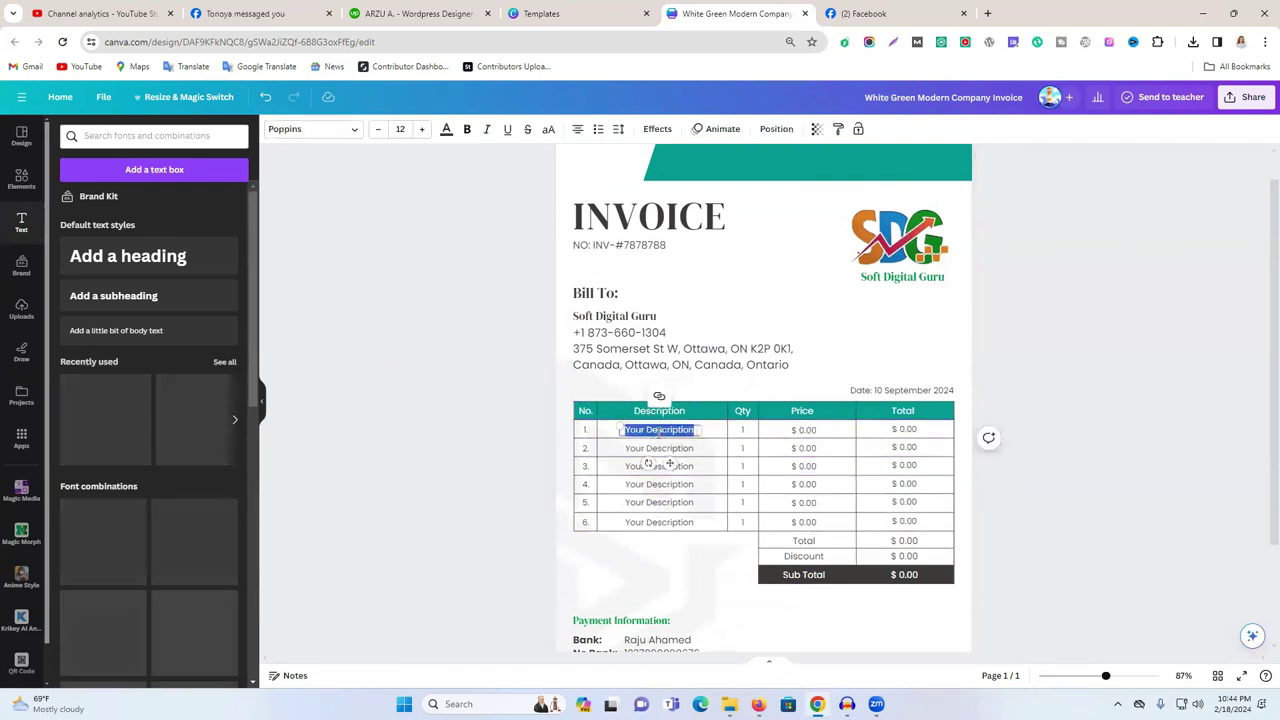
key(BackSpace)
text(SEO)
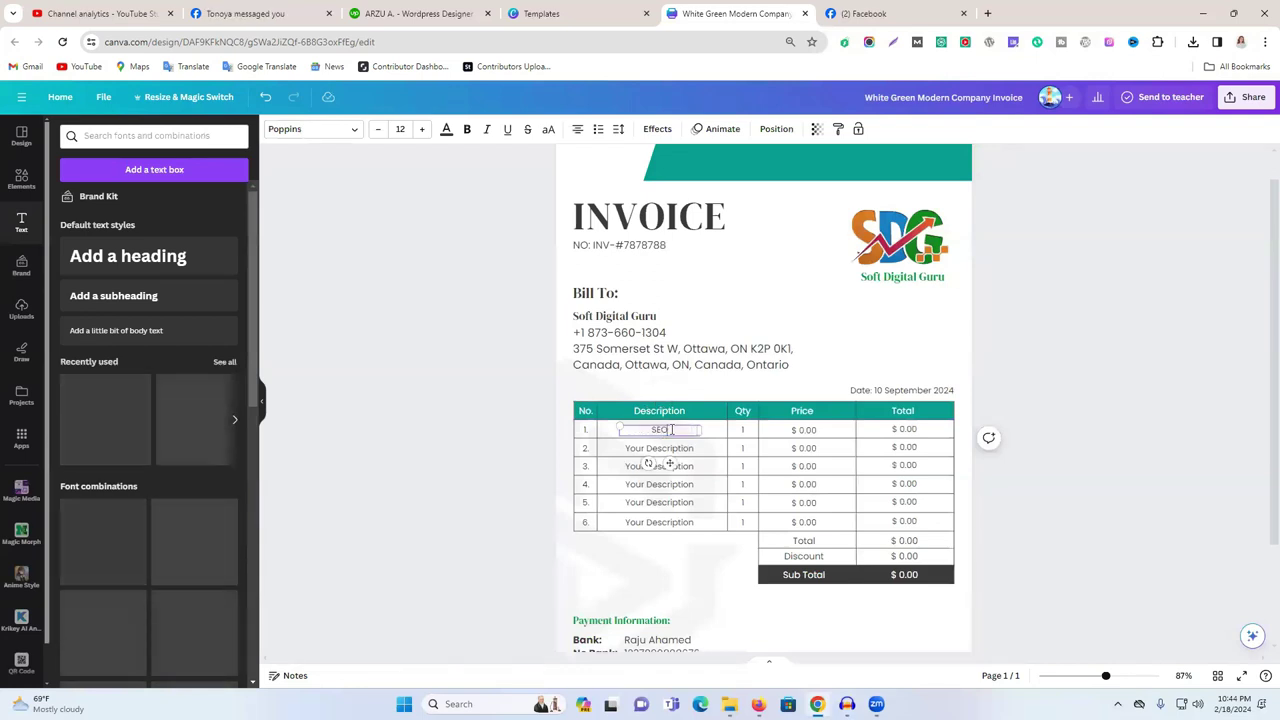
click(742, 431)
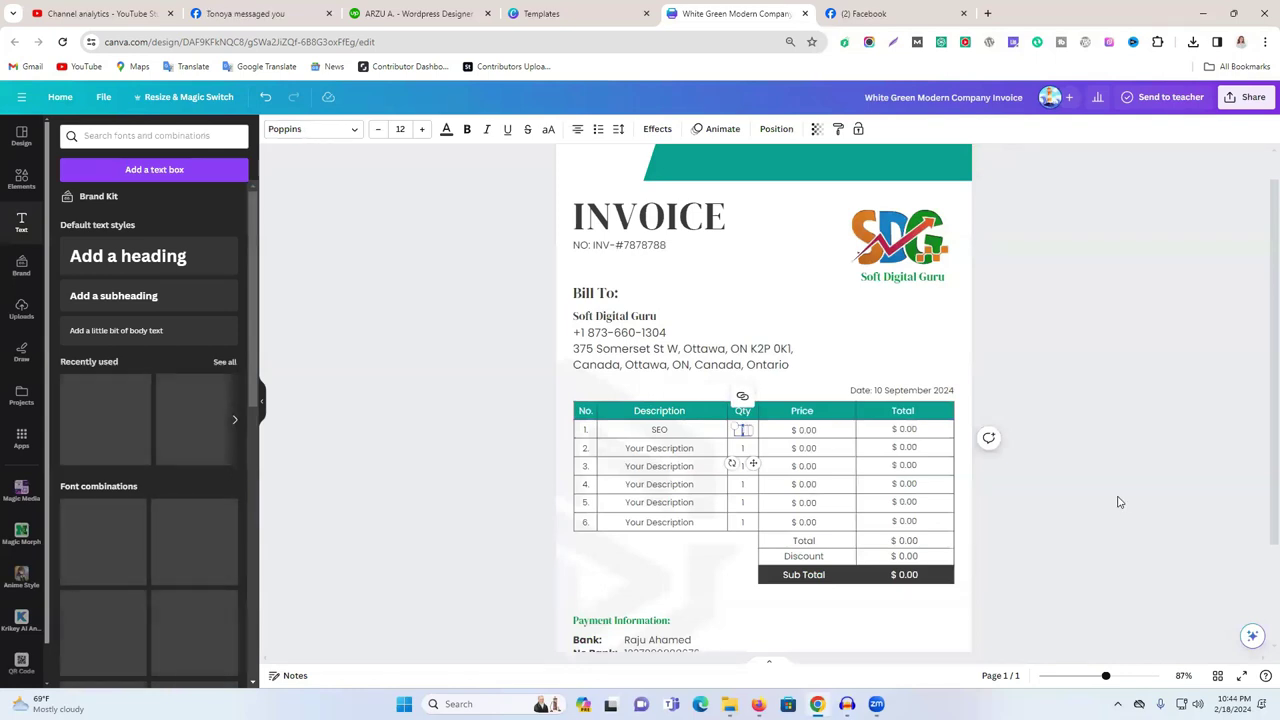
click(801, 430)
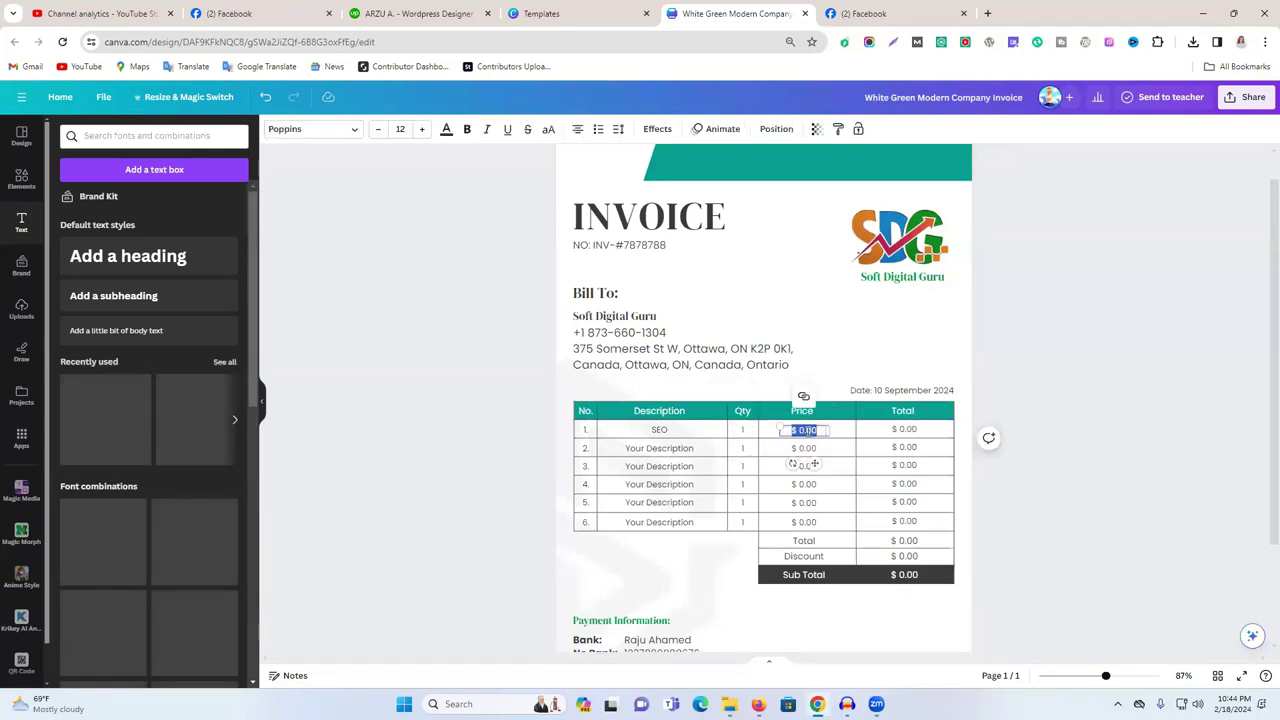
double_click(802, 430)
text(00)
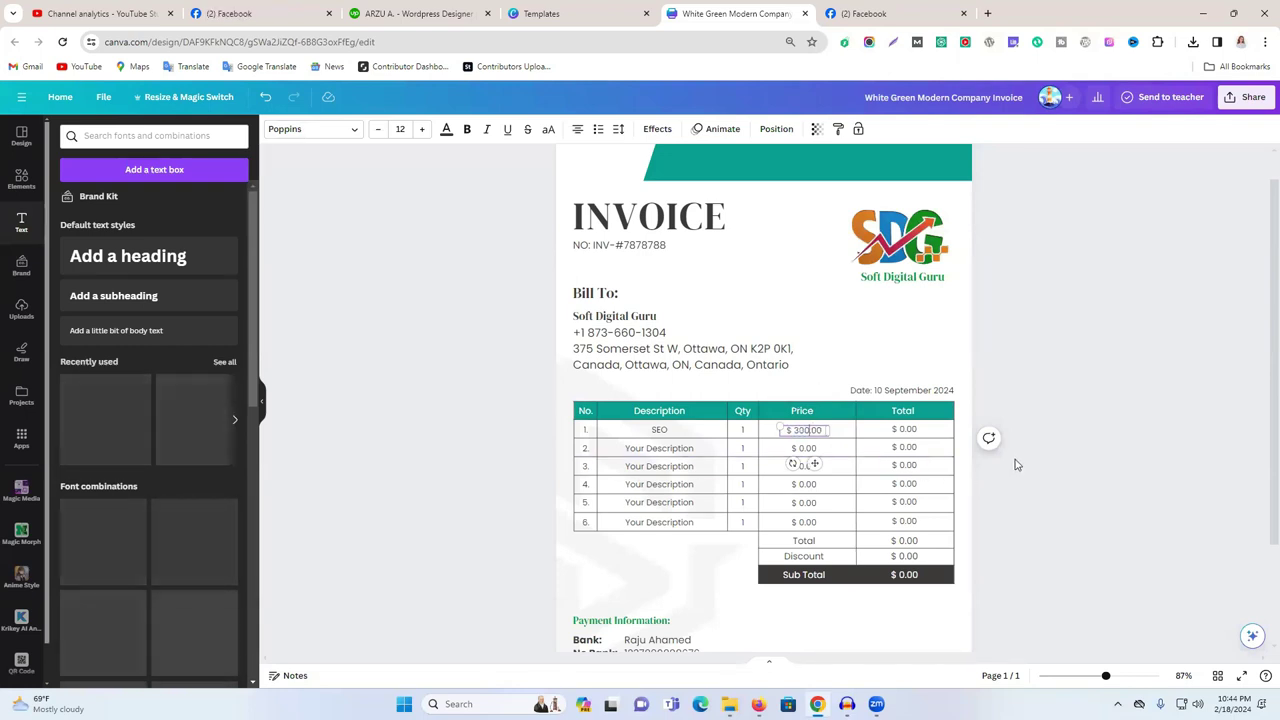
click(1070, 491)
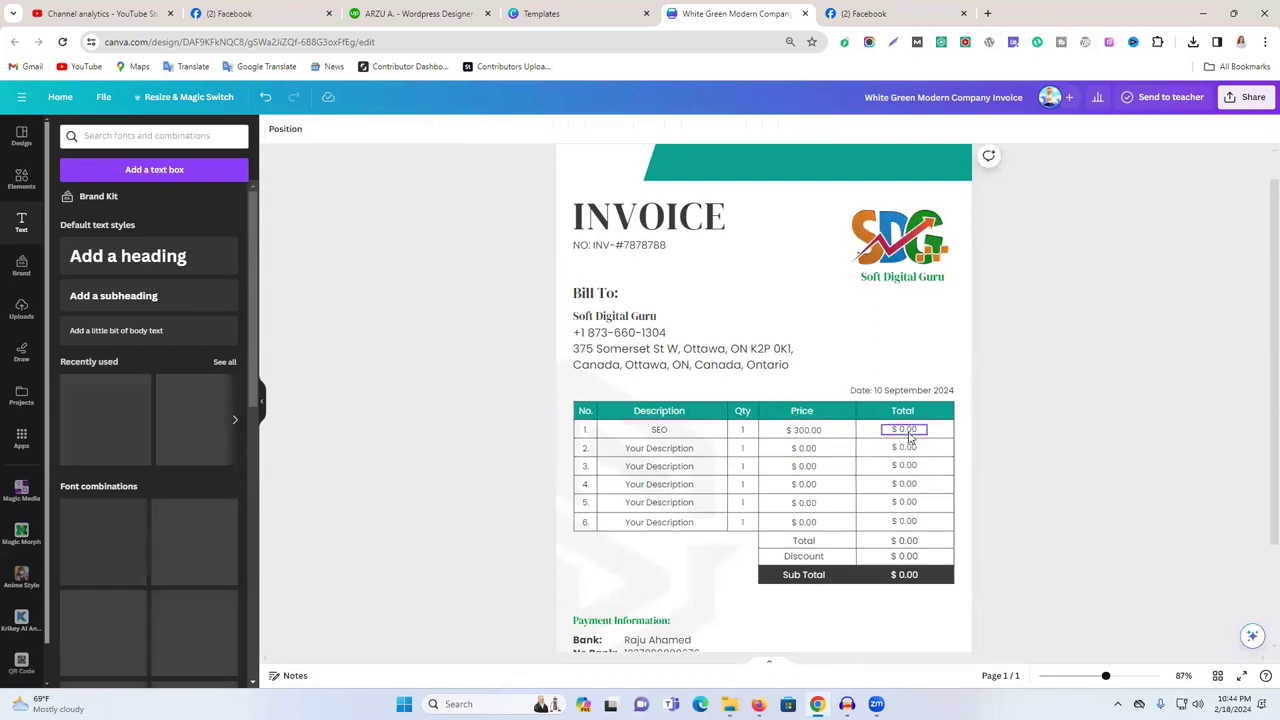
Set row 1's total to $300.00.
click(742, 429)
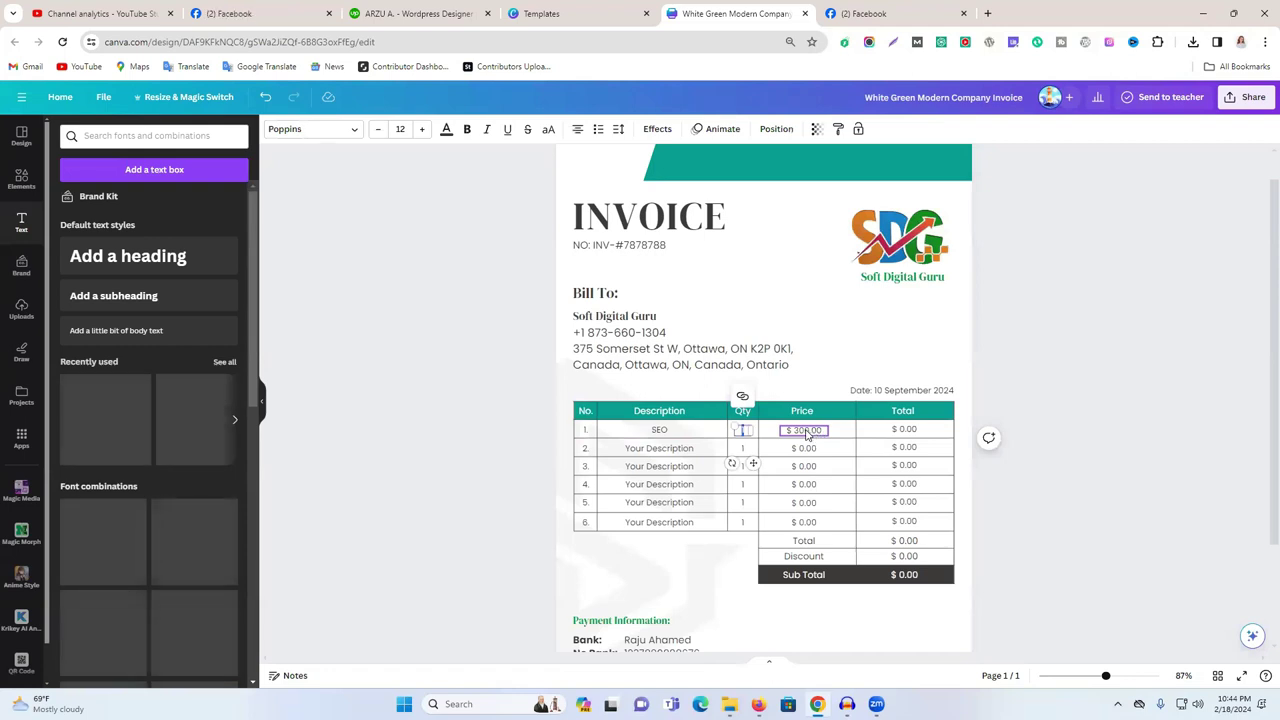
click(896, 428)
double_click(903, 429)
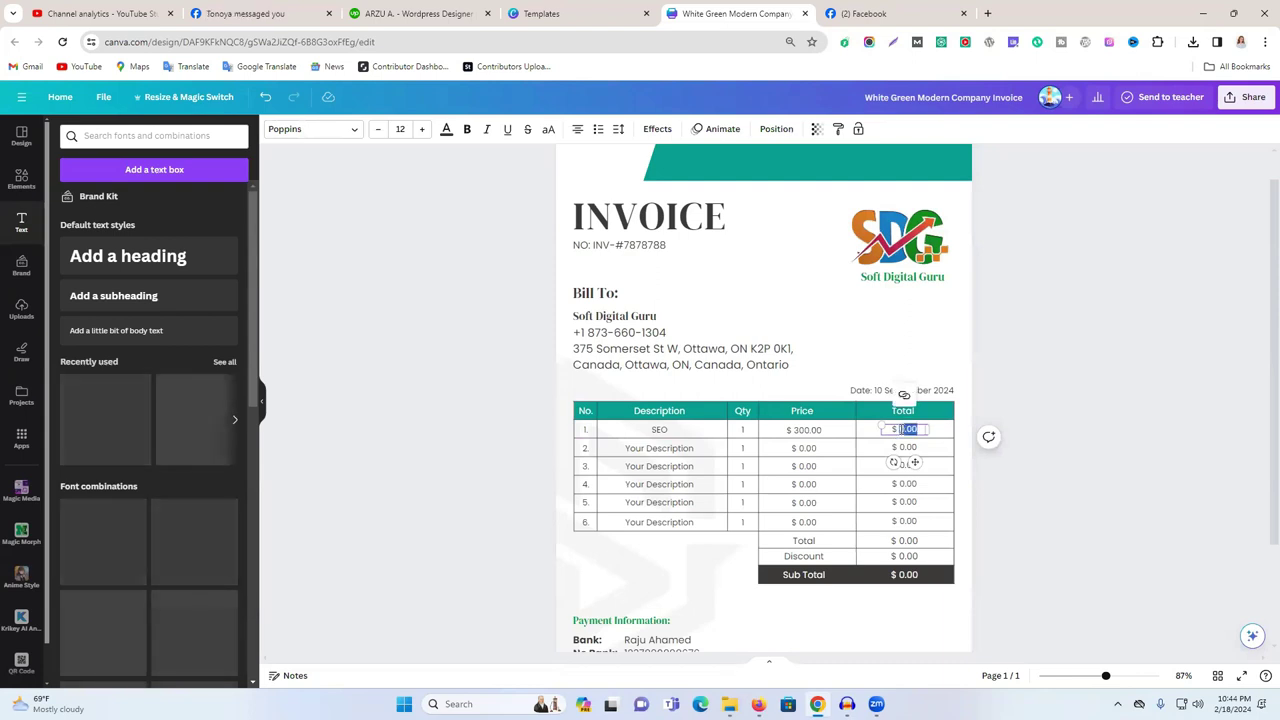
click(900, 428)
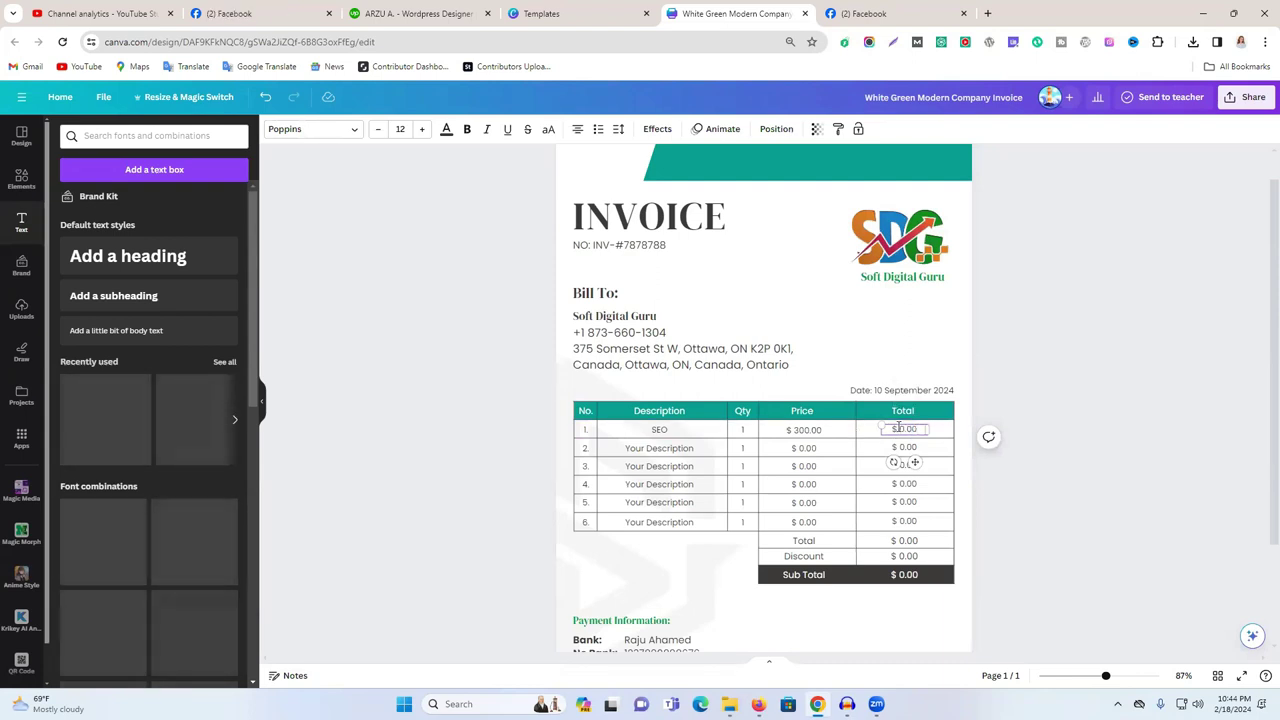
text(3)
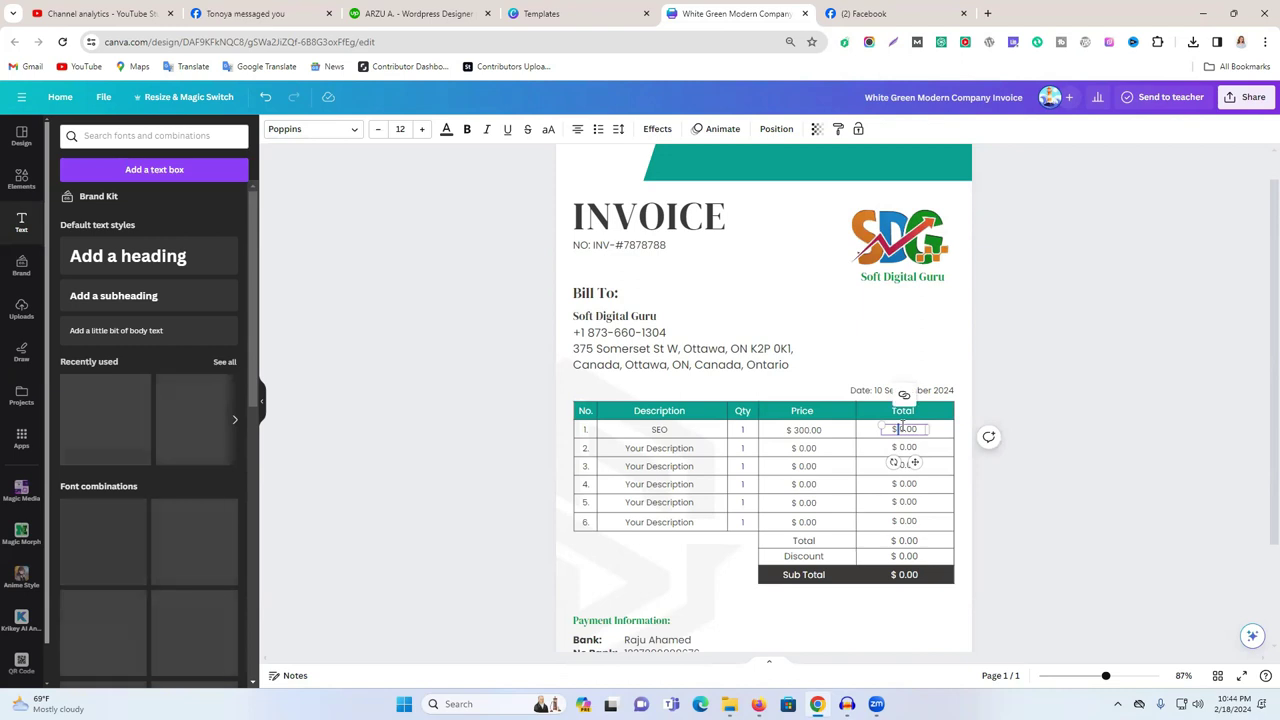
text(00)
Enter 'Social media marketing' as row 2's description, fitted on one line.
click(671, 449)
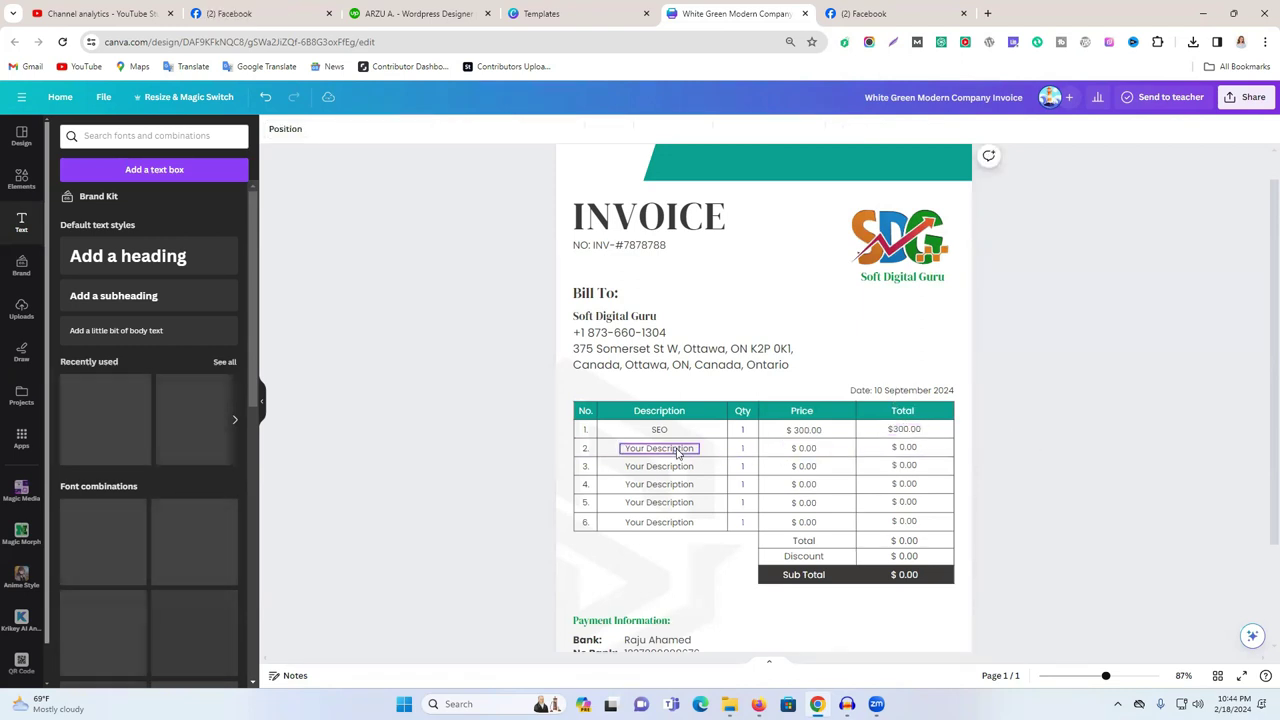
double_click(677, 452)
triple_click(676, 449)
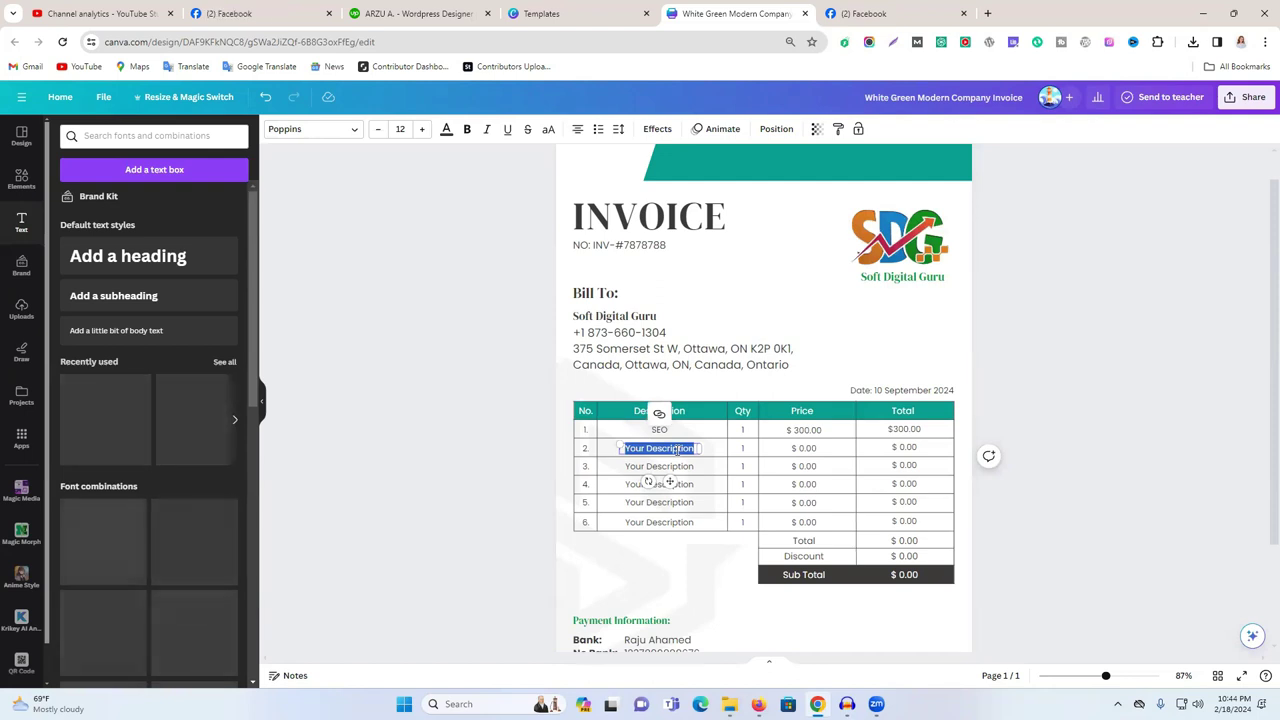
text(Social)
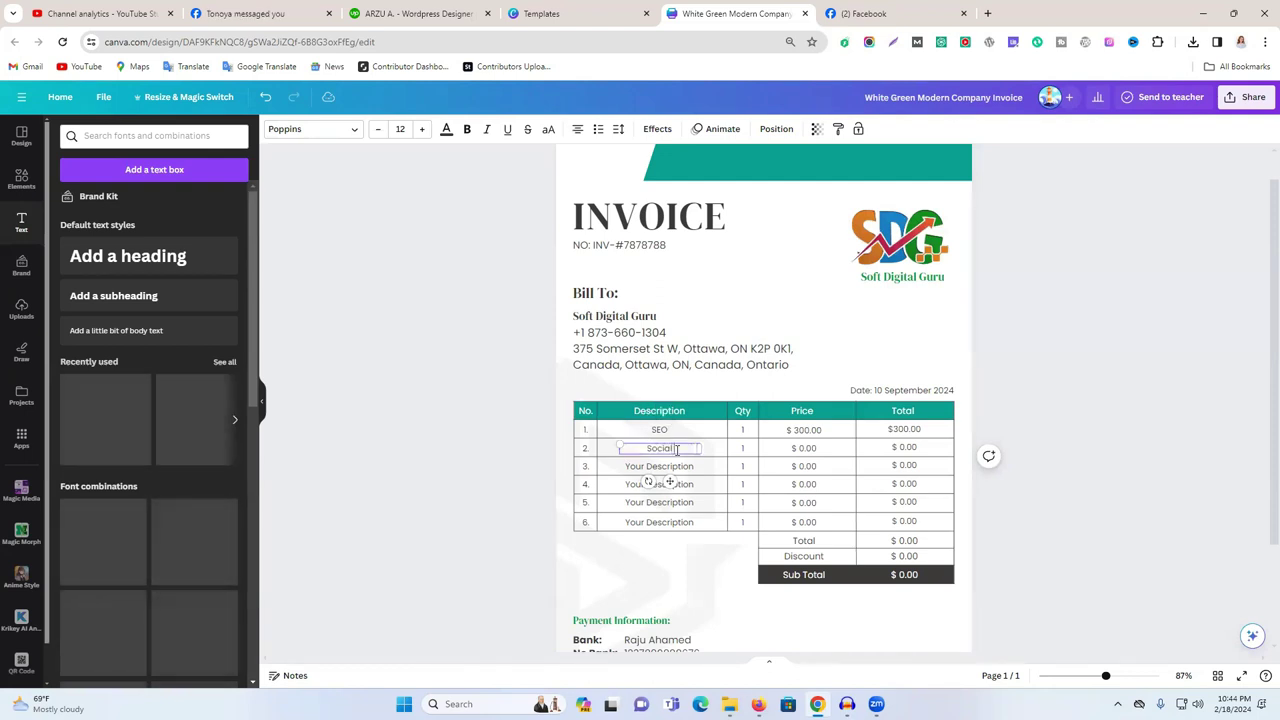
text( media m)
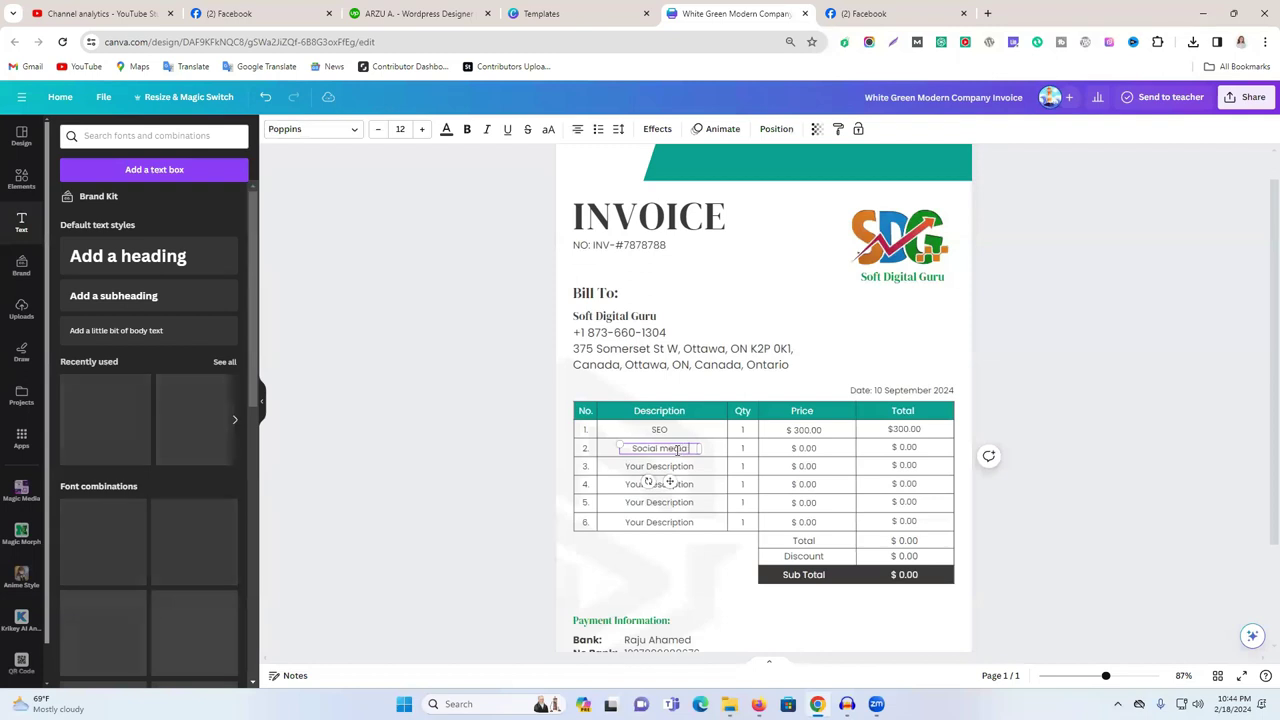
text(arke)
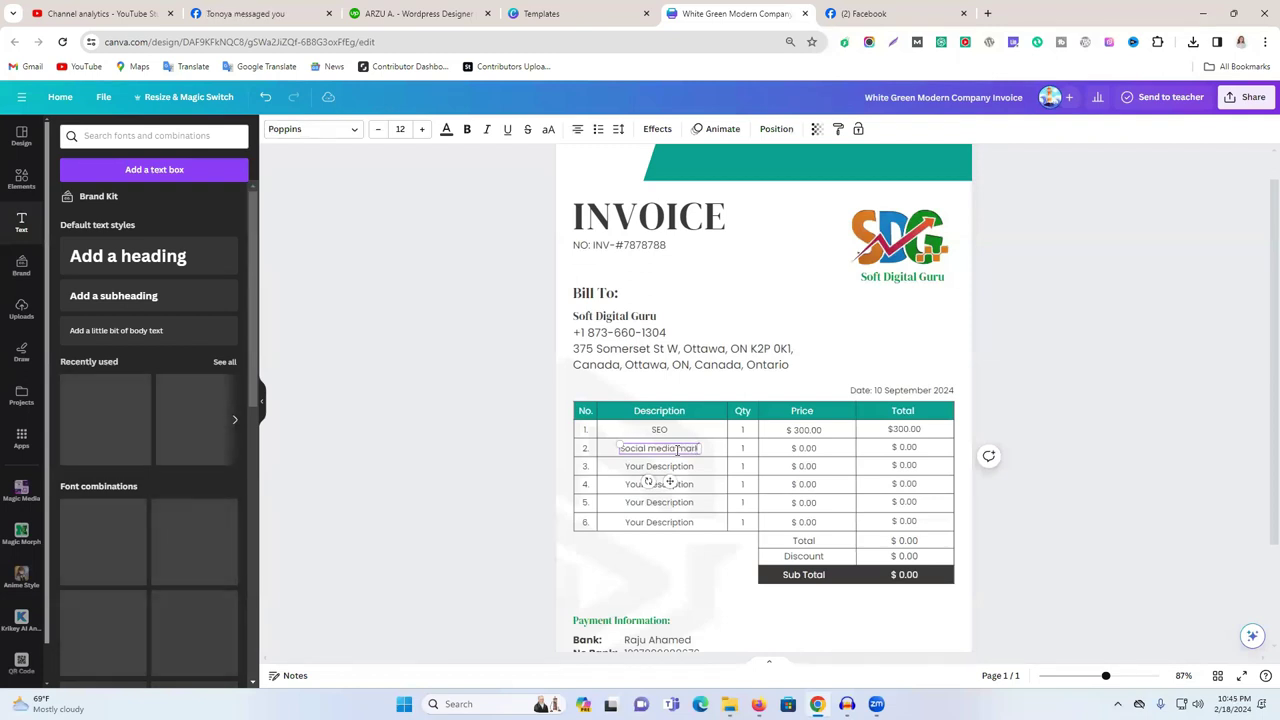
text(ting)
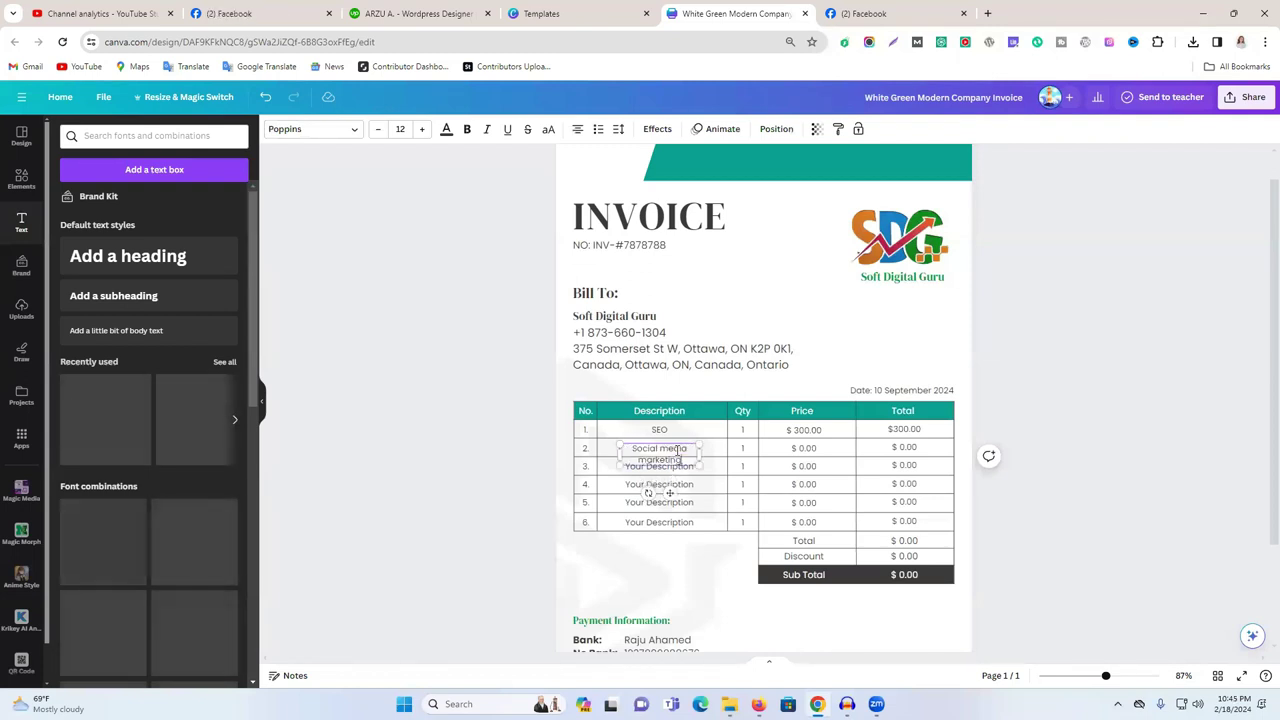
mouse_move(699, 455)
mouse_down()
mouse_move(730, 455)
mouse_move(667, 451)
mouse_up()
click(730, 447)
Set row 2's quantity to 2, price to $200.00 and total to $400.00.
click(742, 448)
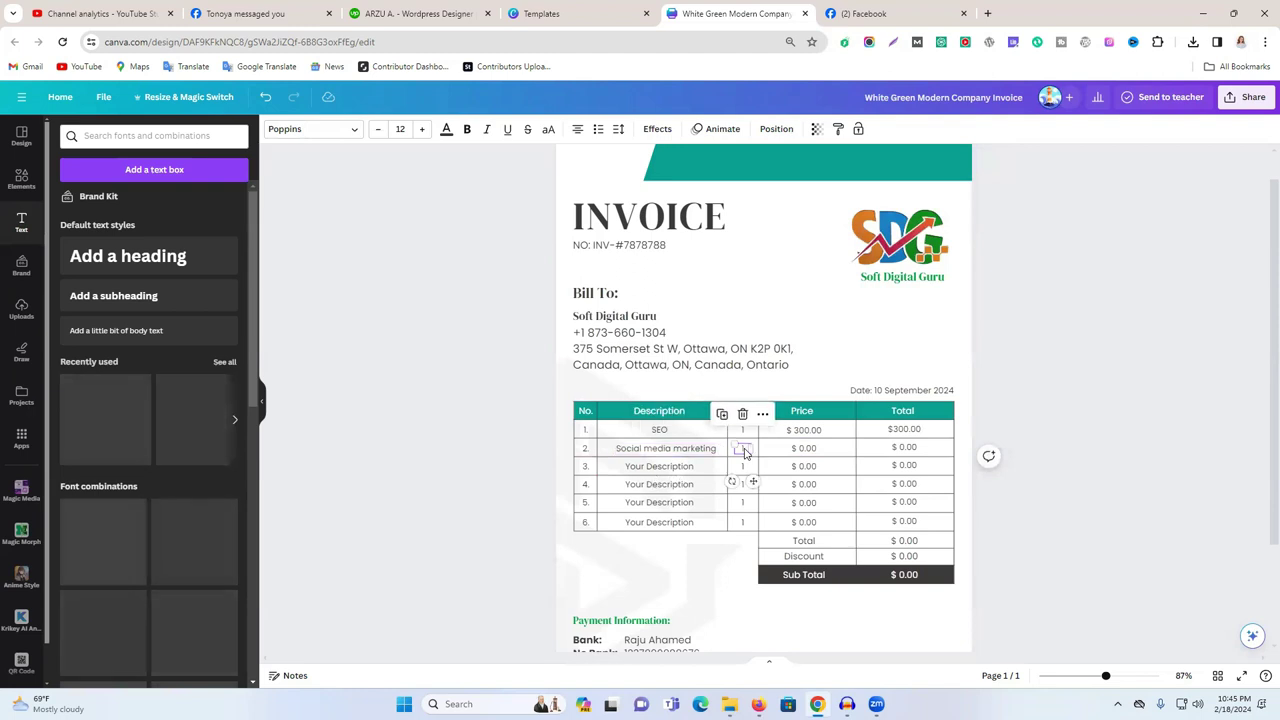
text(2)
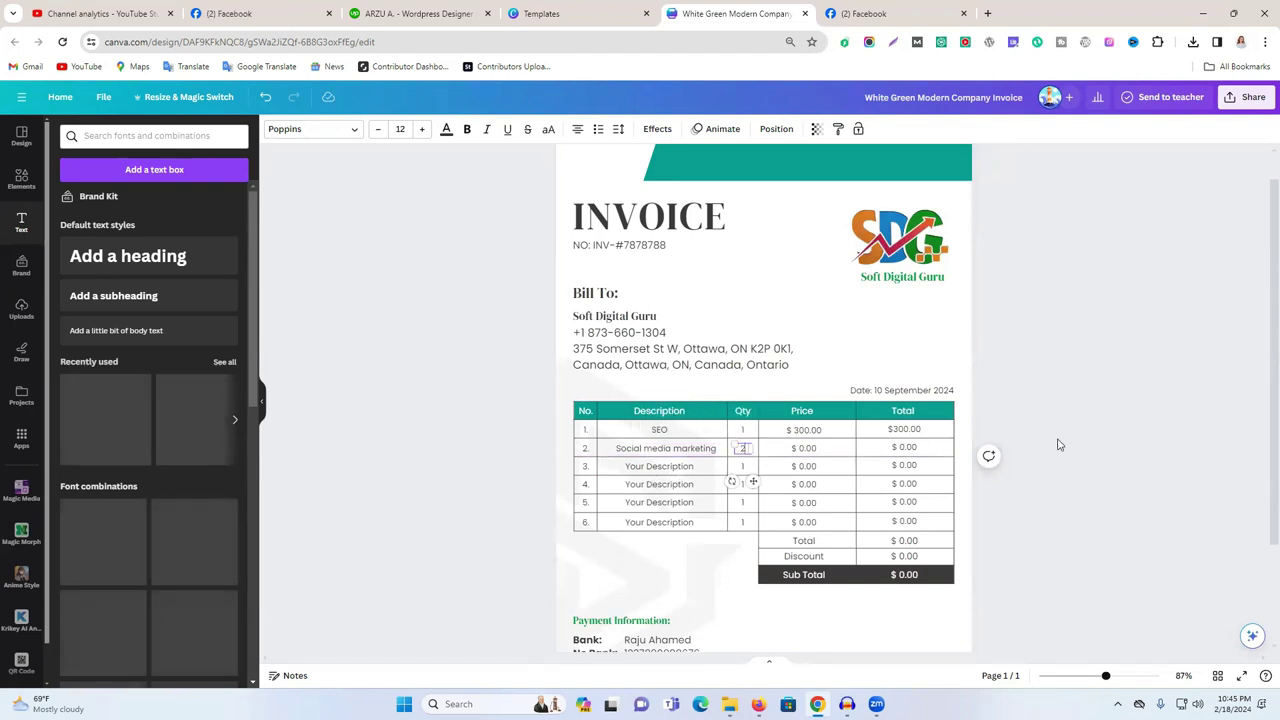
click(806, 449)
double_click(800, 448)
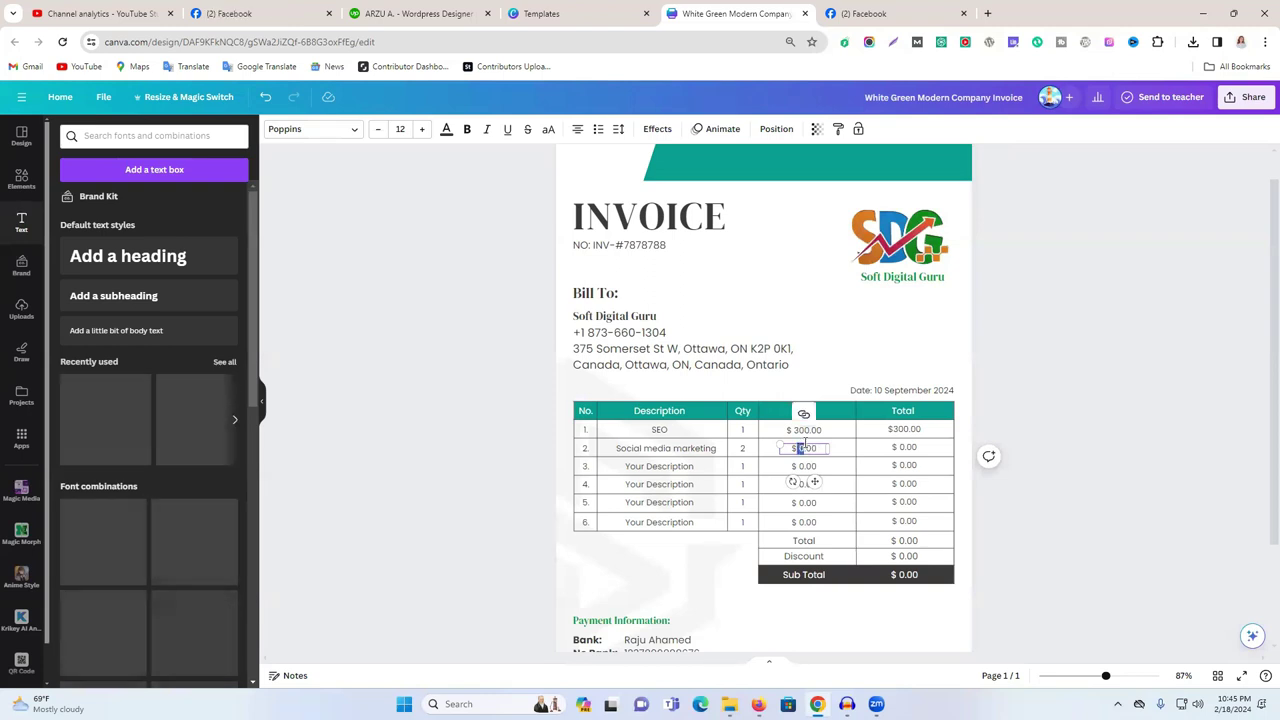
text(.00)
click(916, 448)
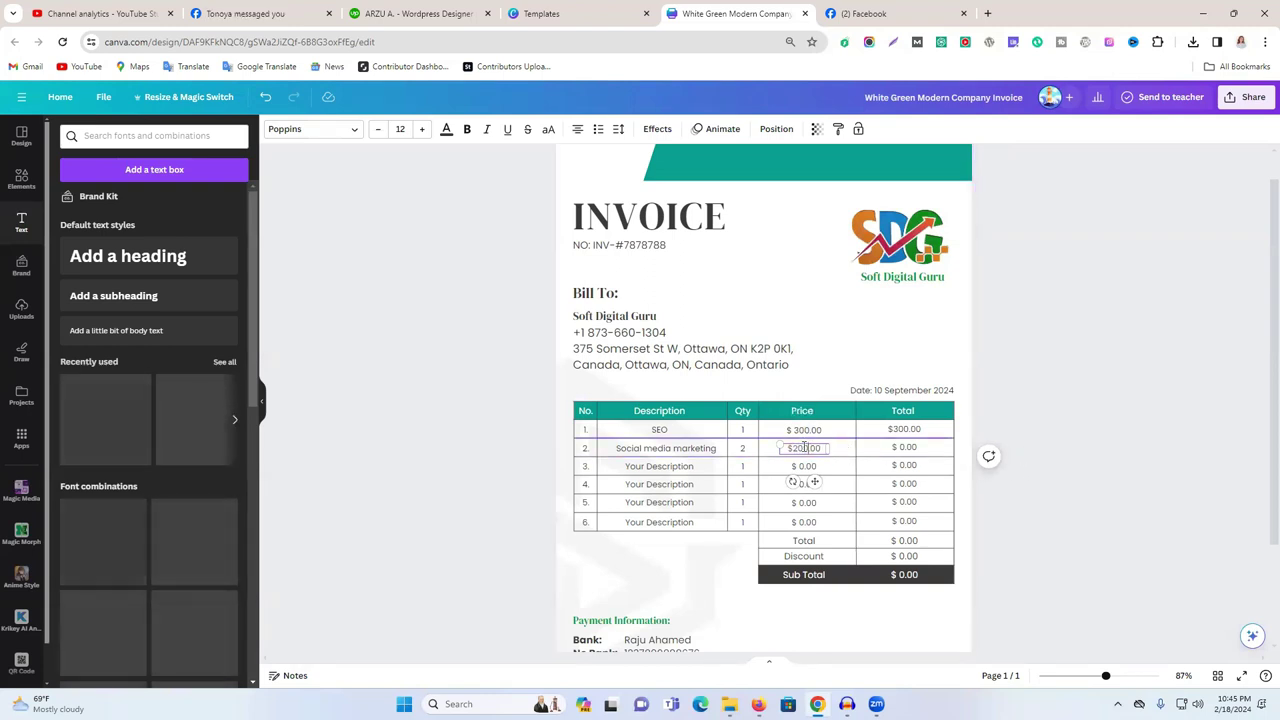
double_click(908, 448)
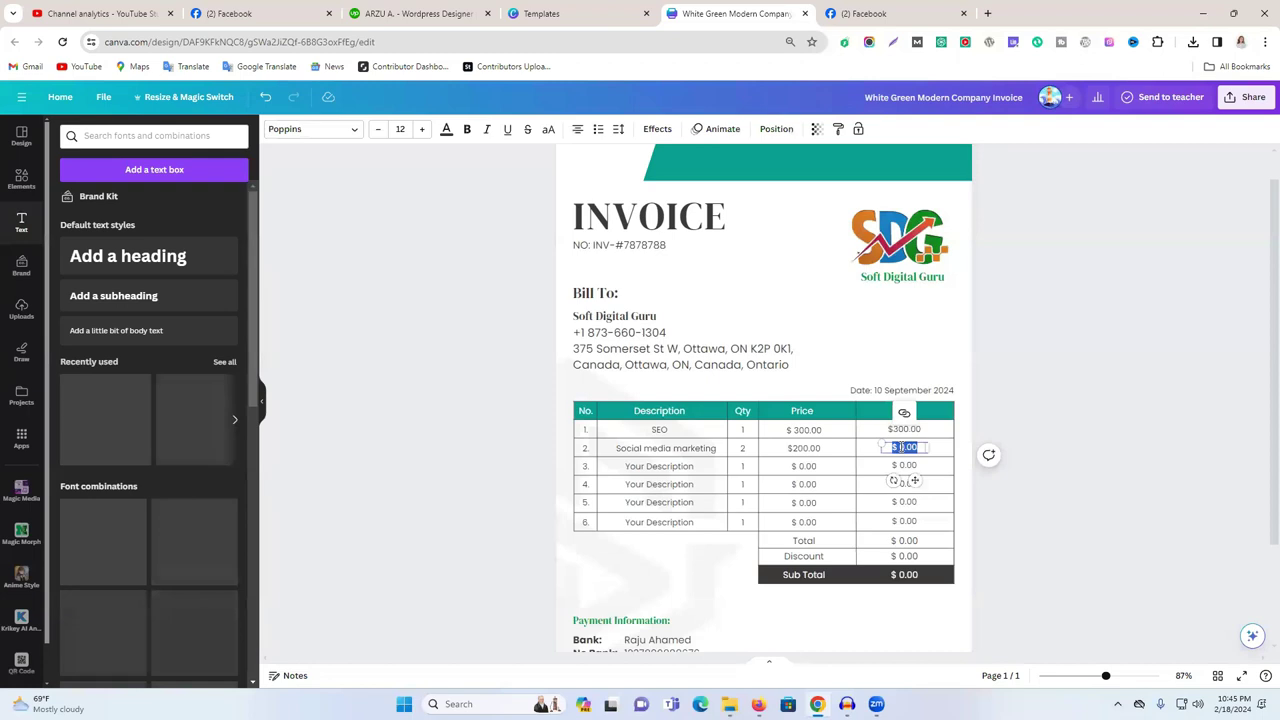
double_click(902, 447)
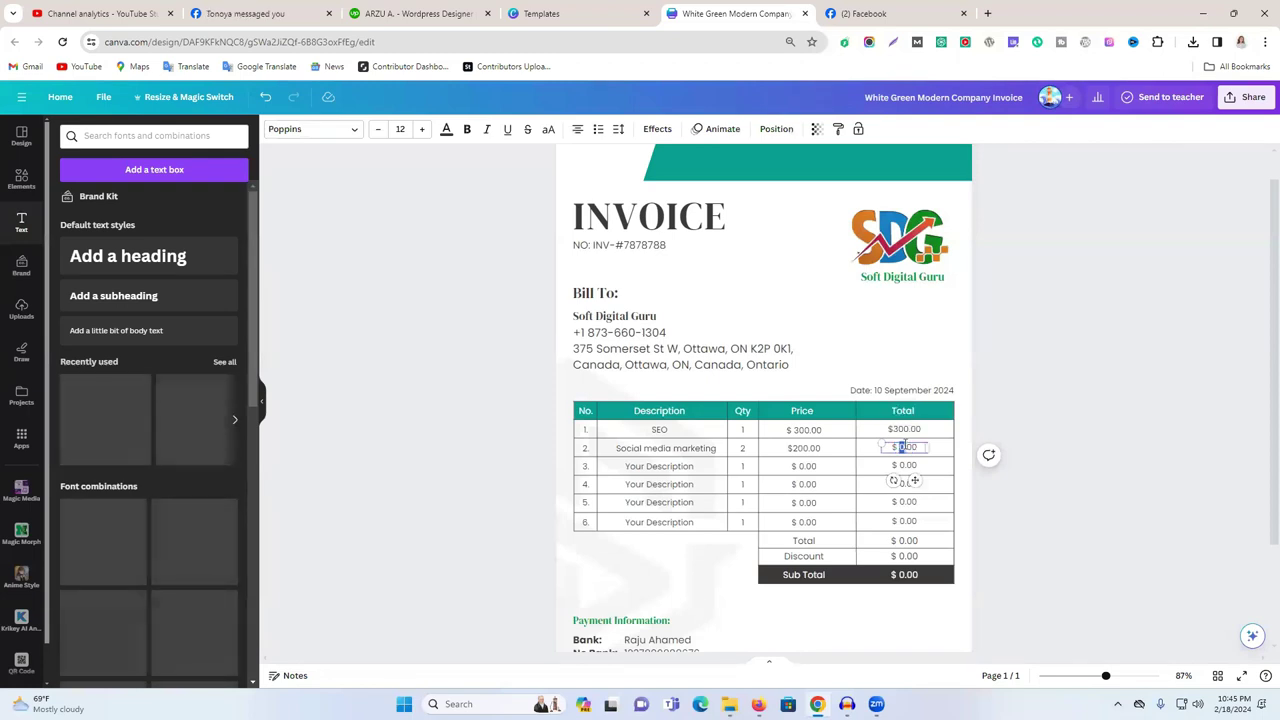
text(400)
click(1040, 460)
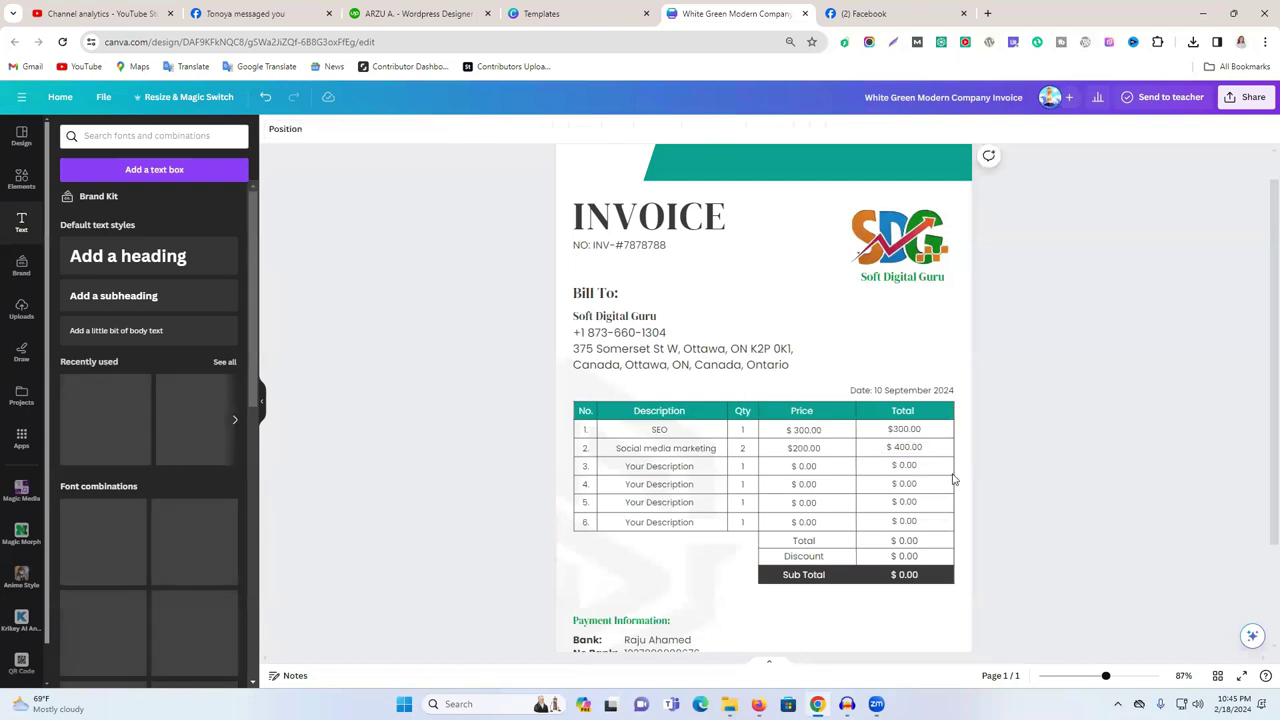
double_click(659, 467)
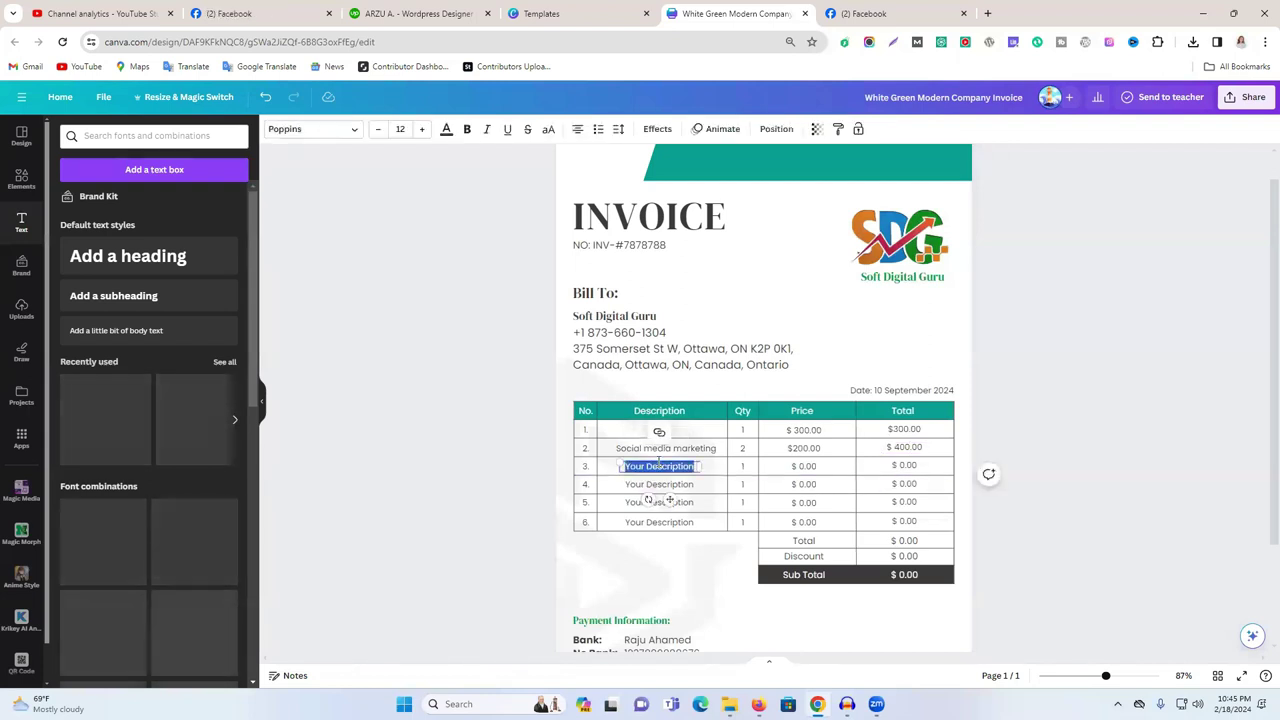
Delete the description texts of invoice rows 5 and 6.
click(596, 523)
key(Up)
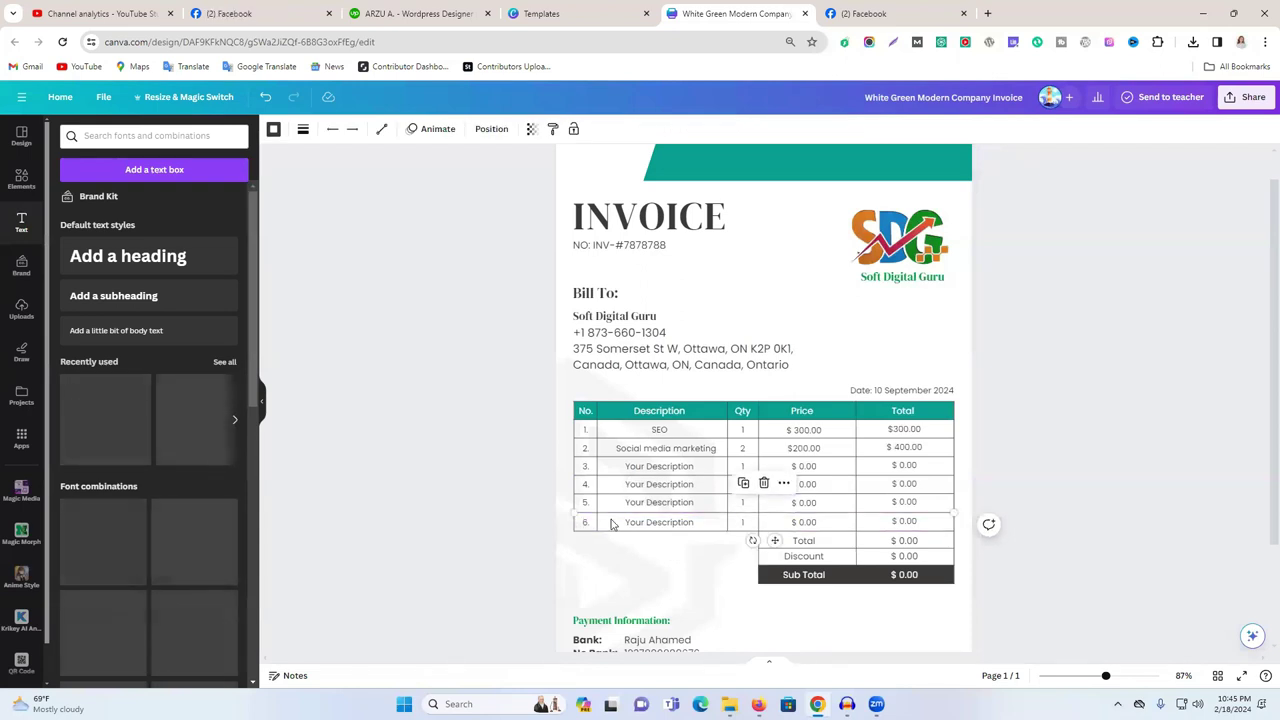
right_click(611, 521)
mouse_move(655, 642)
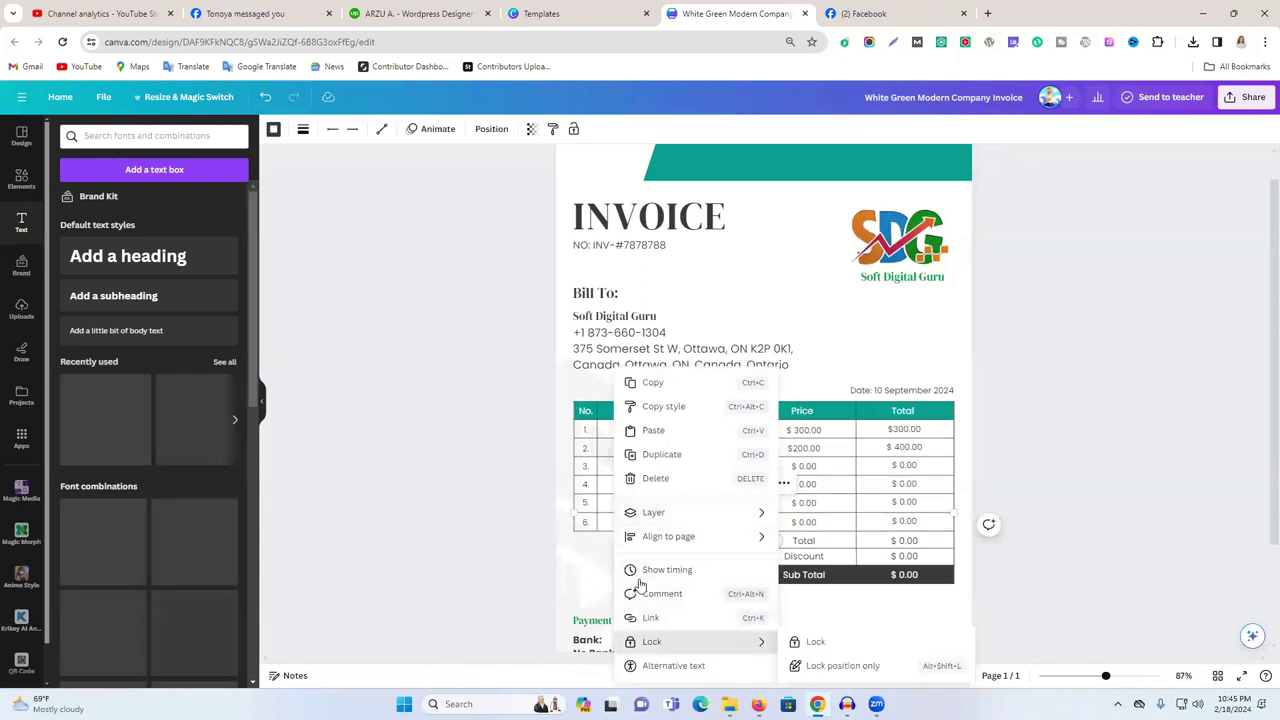
click(633, 525)
click(633, 525)
right_click(633, 525)
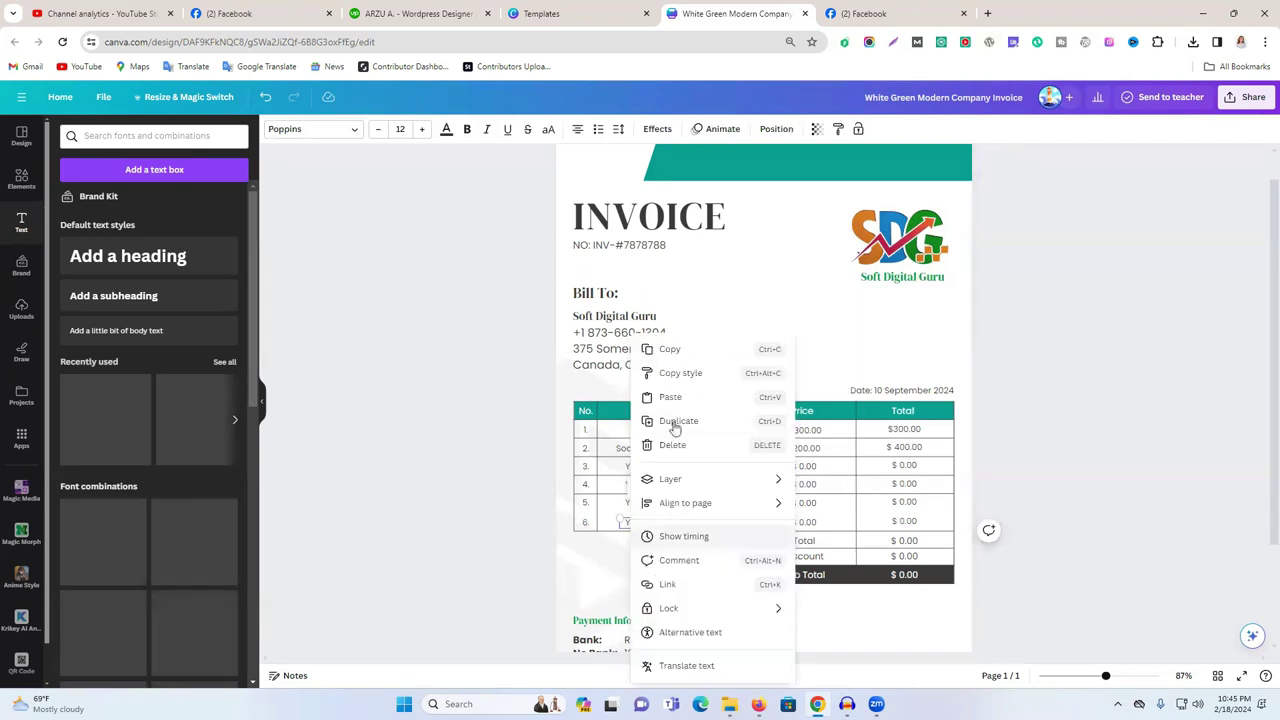
click(680, 446)
click(662, 510)
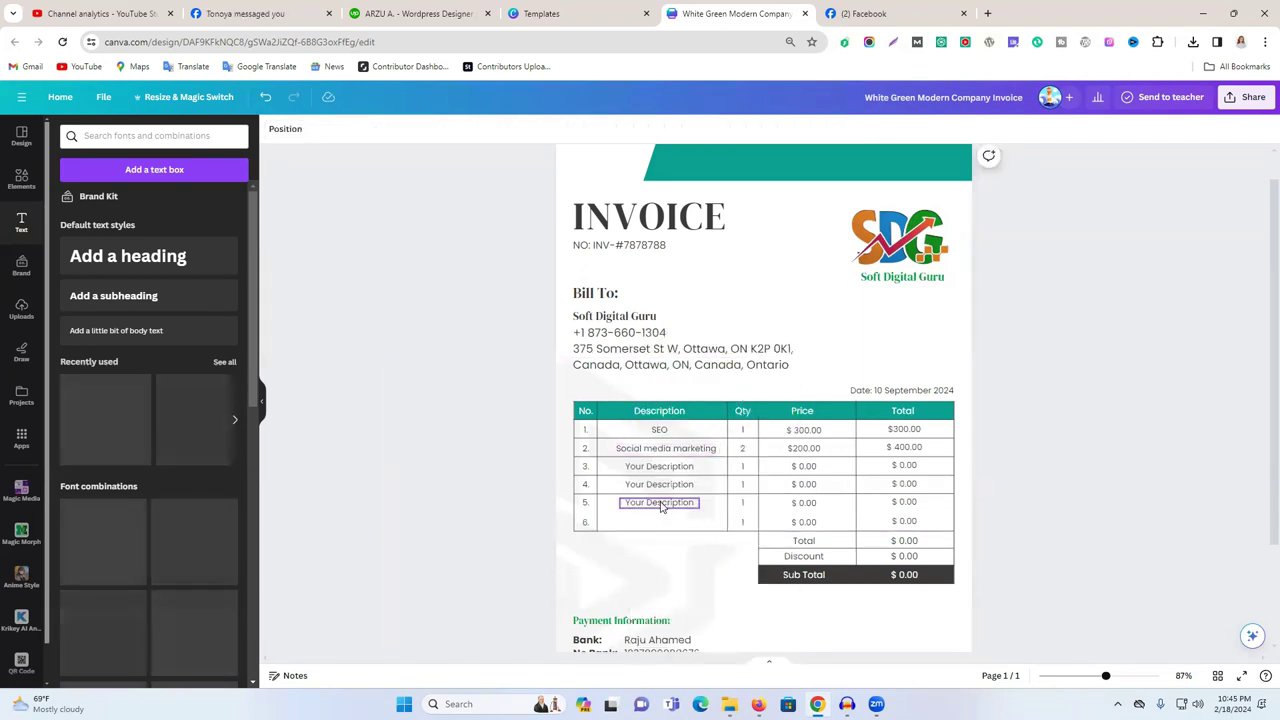
right_click(661, 509)
click(700, 444)
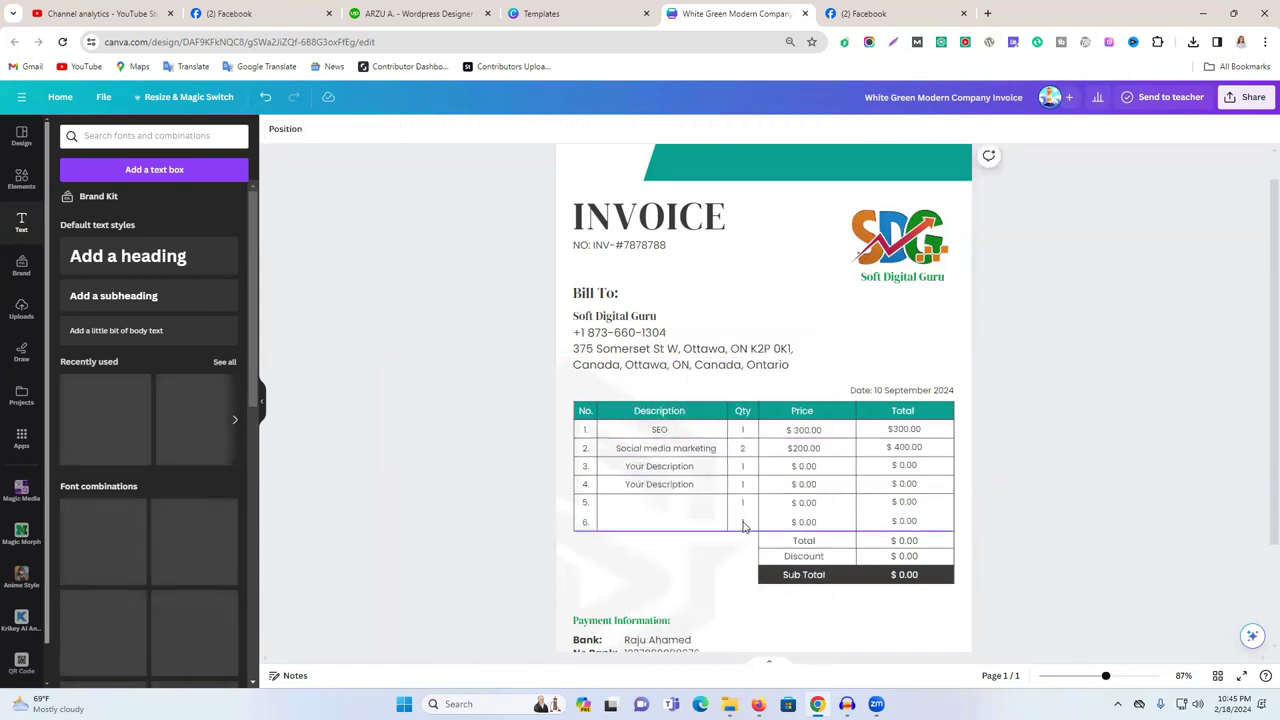
Delete the quantity, price and total entries in rows 5 and 6.
right_click(750, 523)
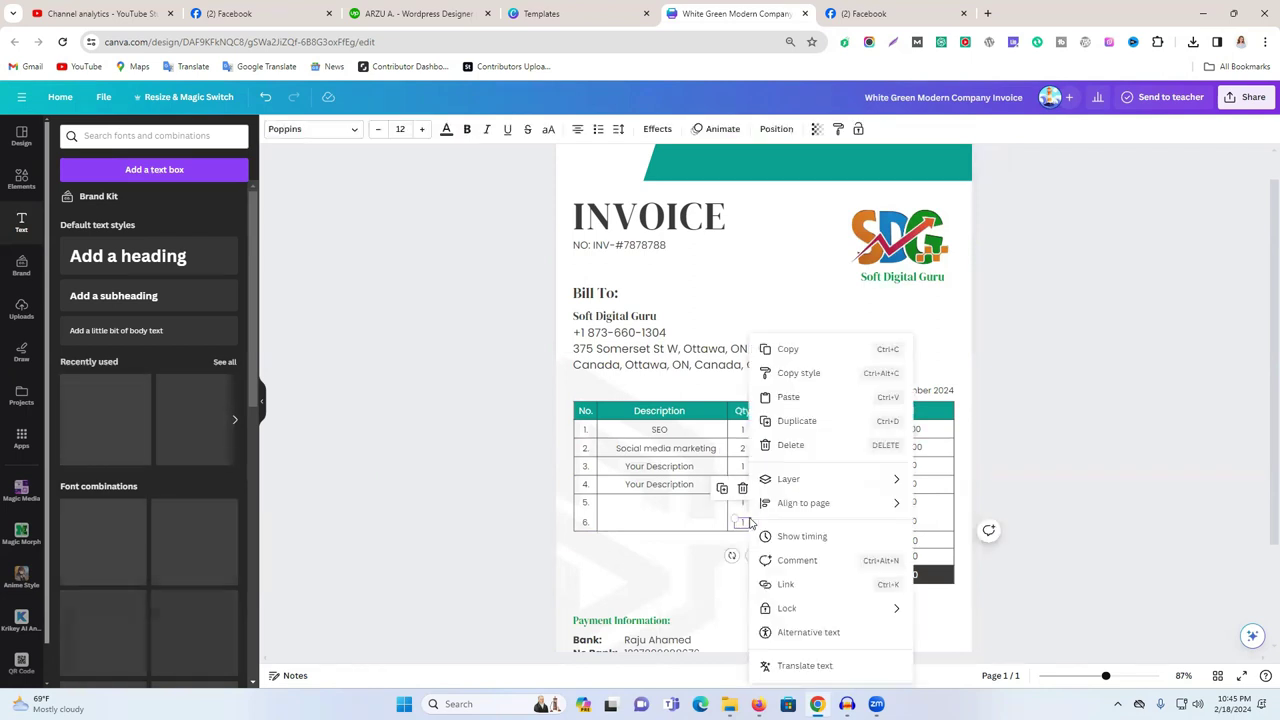
click(790, 444)
right_click(742, 505)
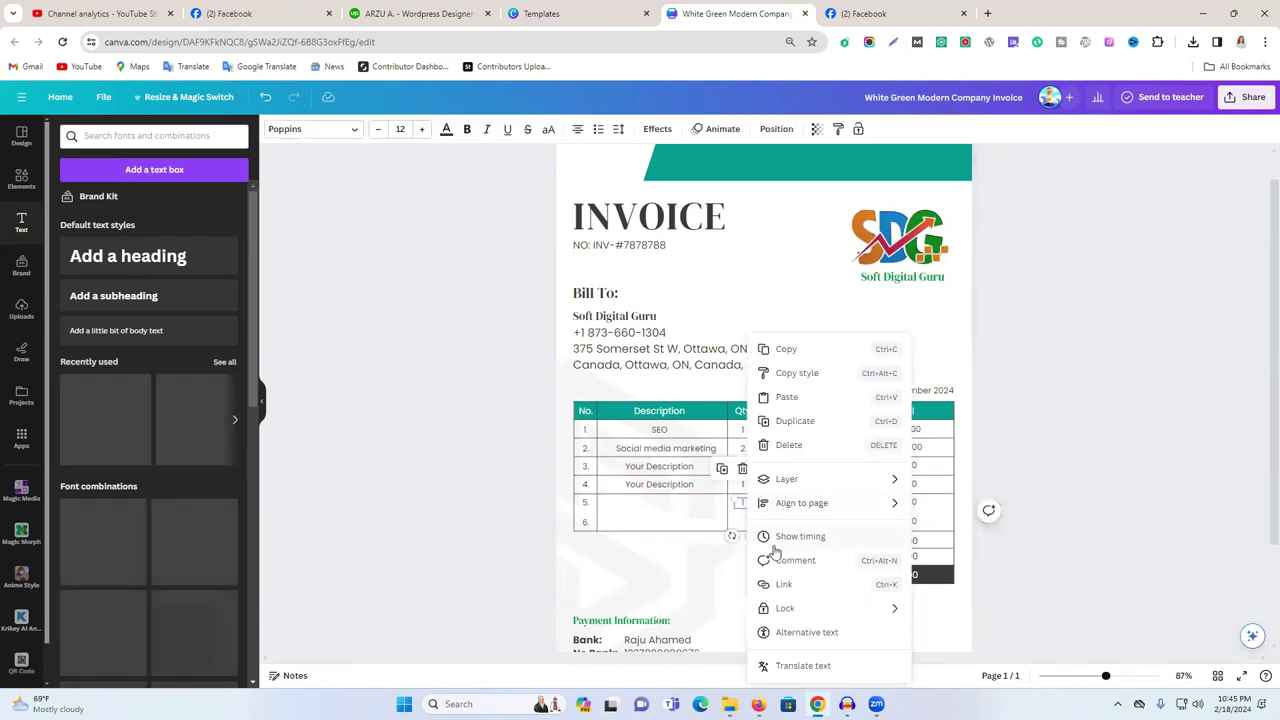
click(767, 447)
click(790, 504)
key(Delete)
click(805, 522)
key(Delete)
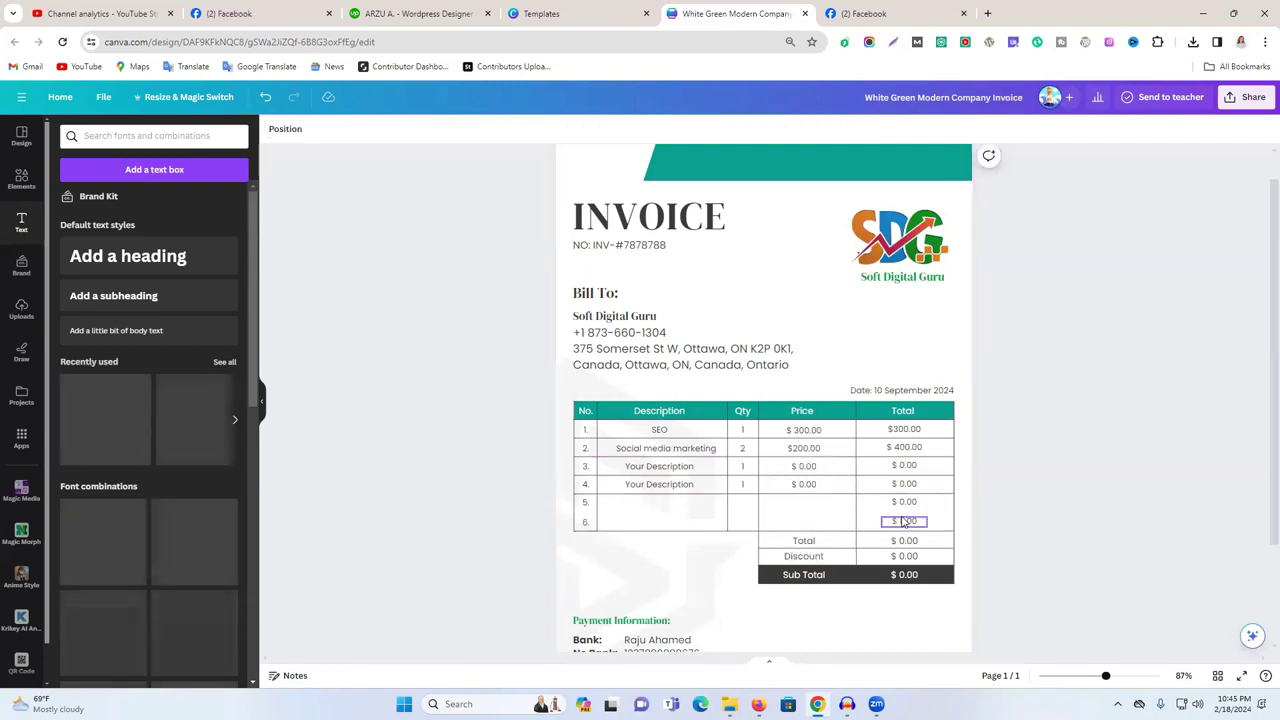
key(Delete)
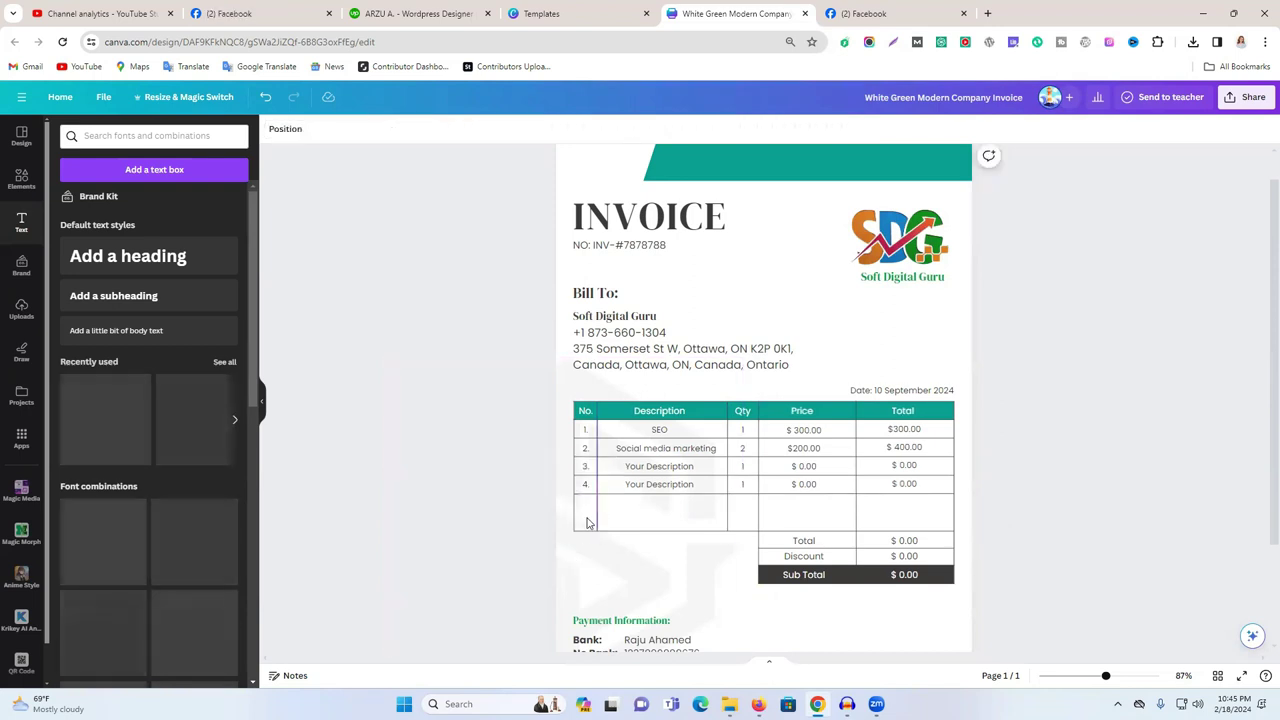
Clear row 4's number, description, quantity, price and total.
click(659, 519)
click(659, 484)
key(Delete)
click(590, 489)
key(Delete)
click(742, 484)
key(Delete)
click(810, 485)
key(Delete)
Rename the third line item's description to Boosing.
click(1027, 489)
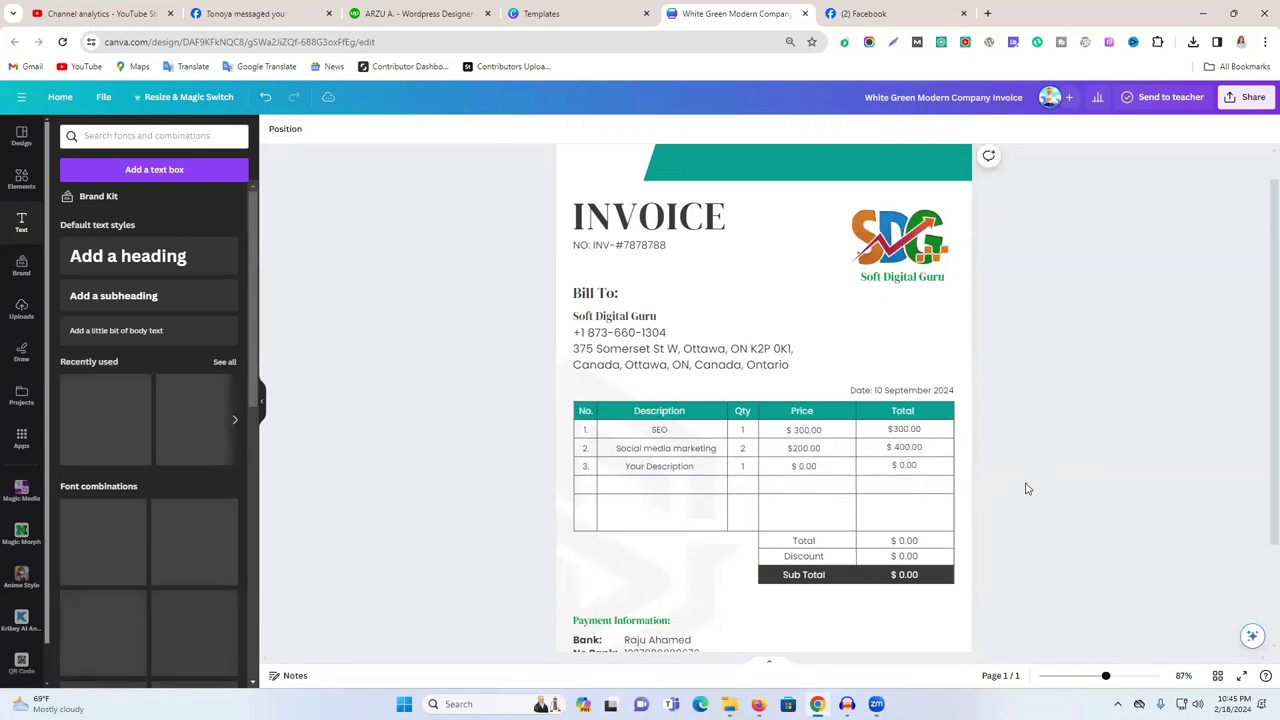
click(797, 497)
click(1047, 474)
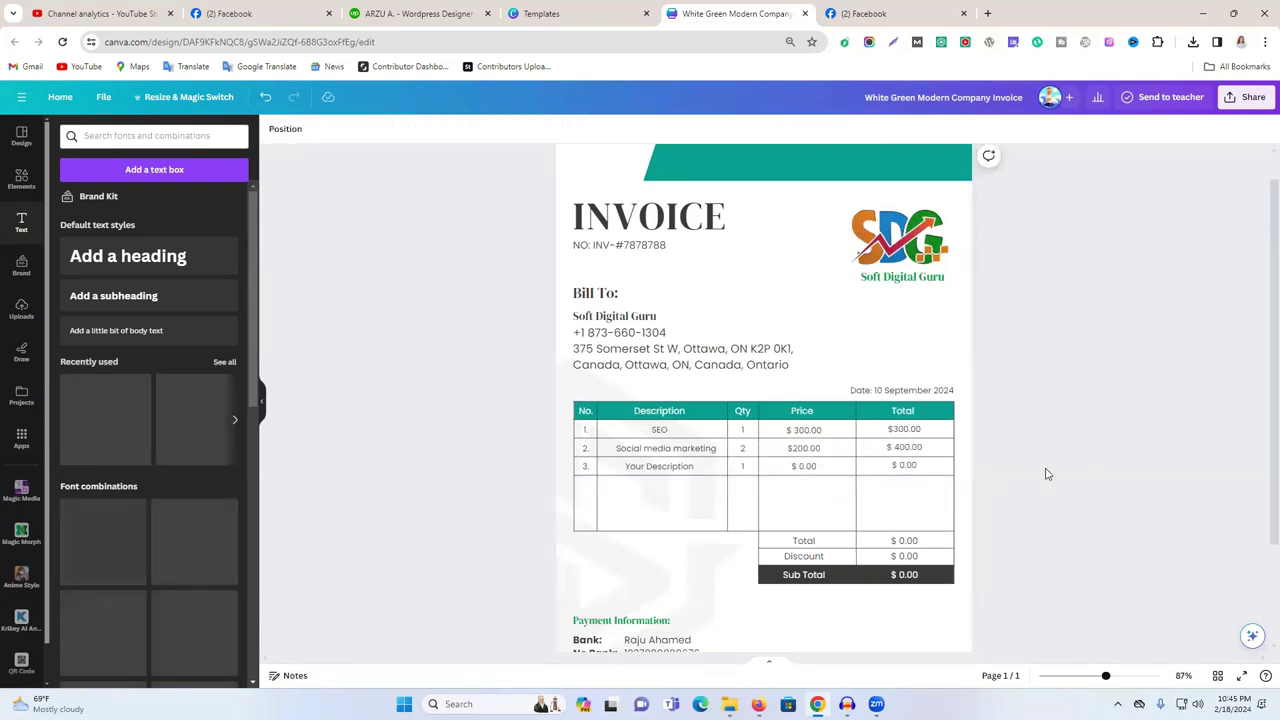
double_click(655, 466)
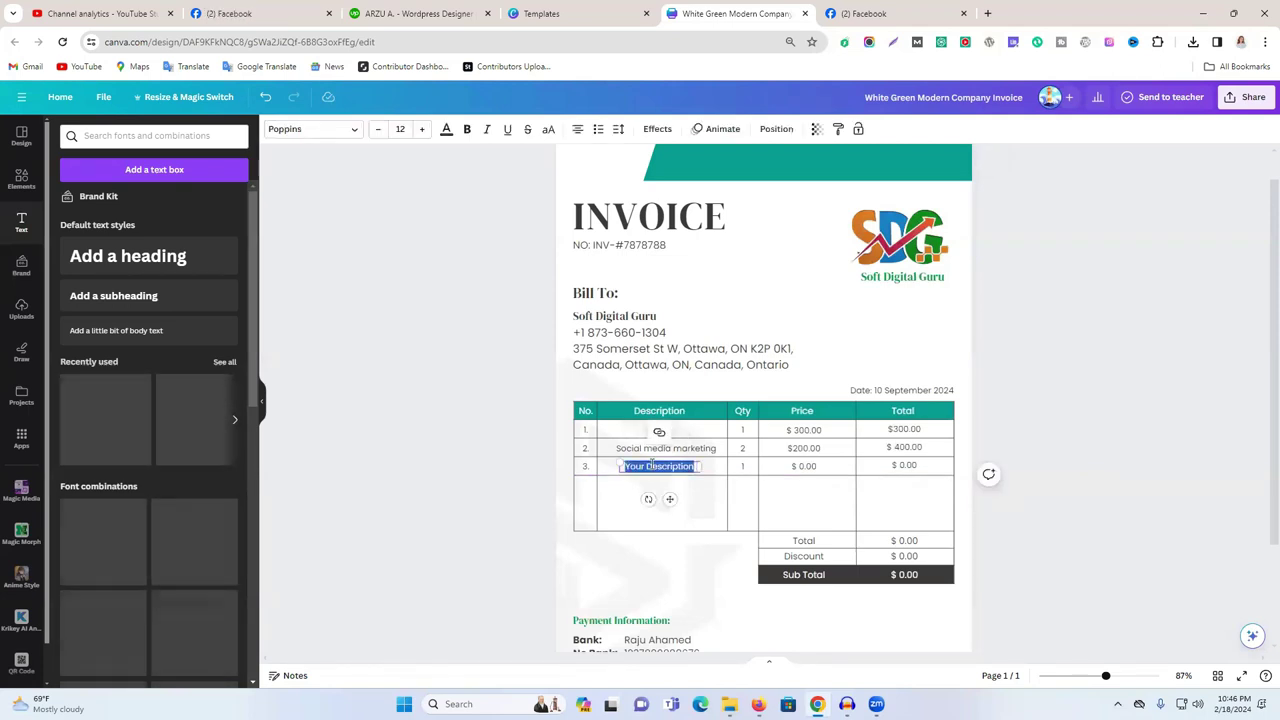
text(BoLogo)
text(ing)
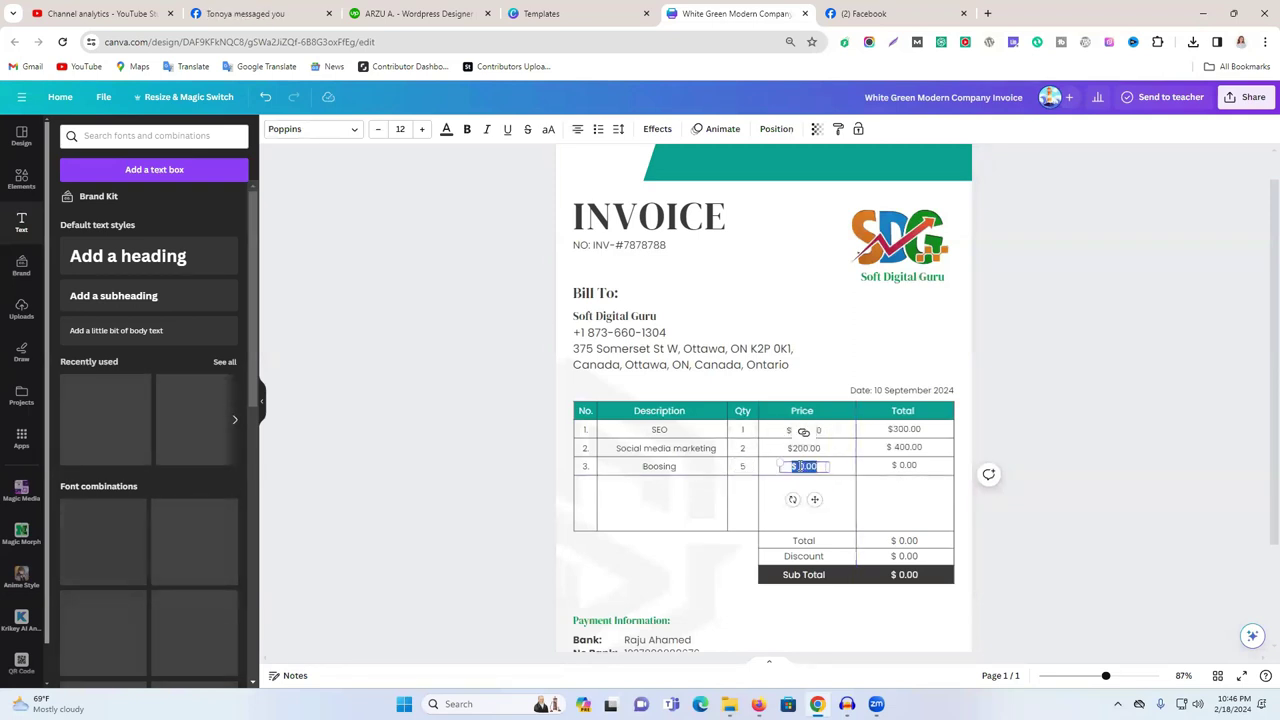
Set the Boosing row's price to $100.00 and its total to $500.00.
click(804, 466)
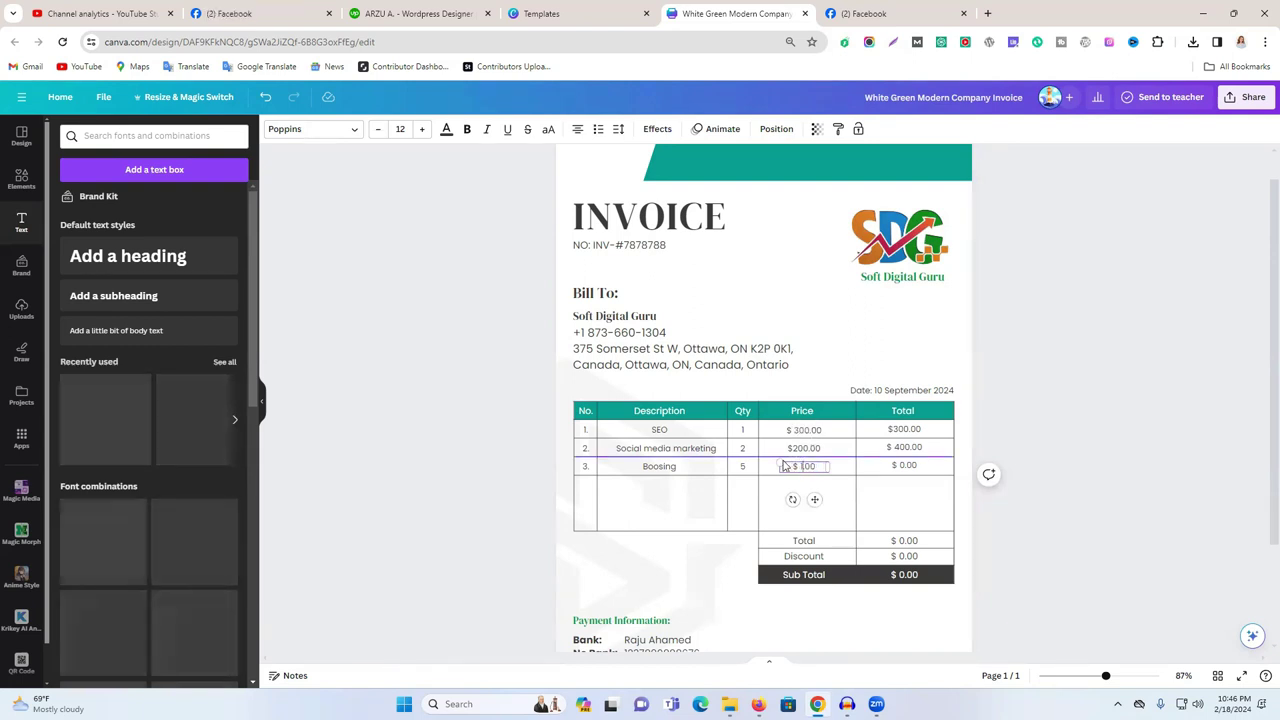
text(100)
click(905, 466)
click(905, 466)
double_click(902, 465)
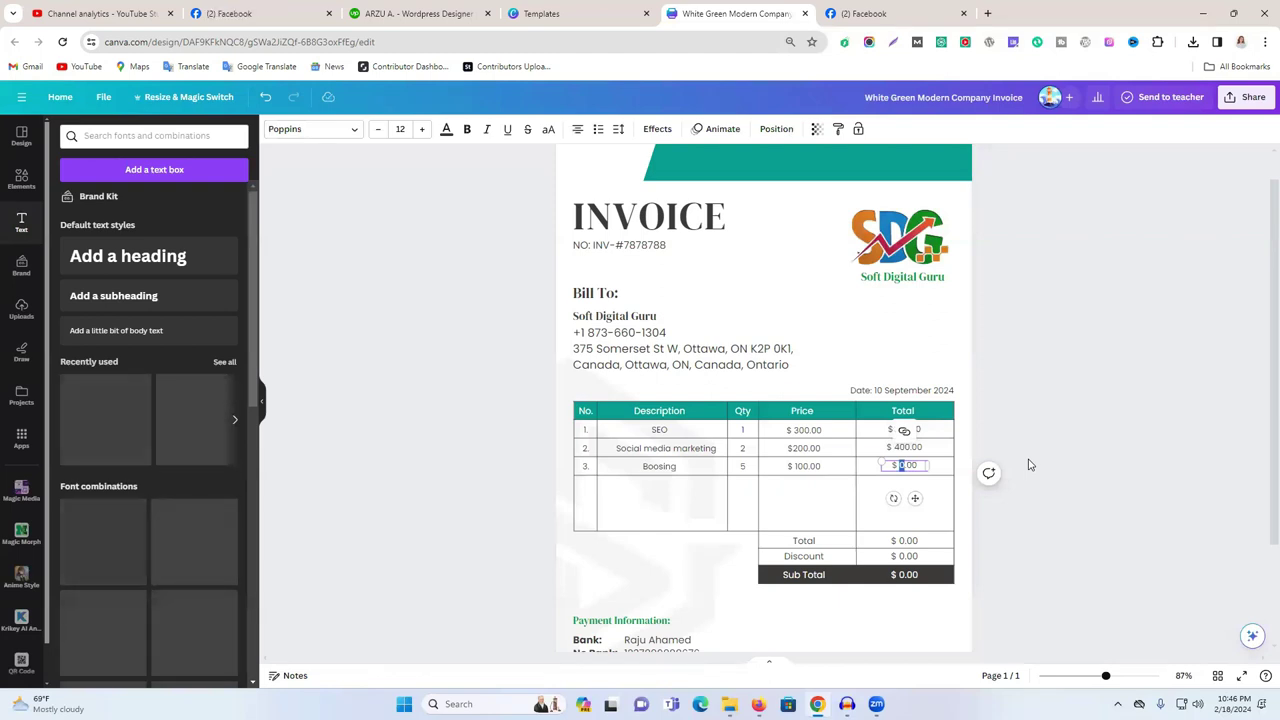
text(500)
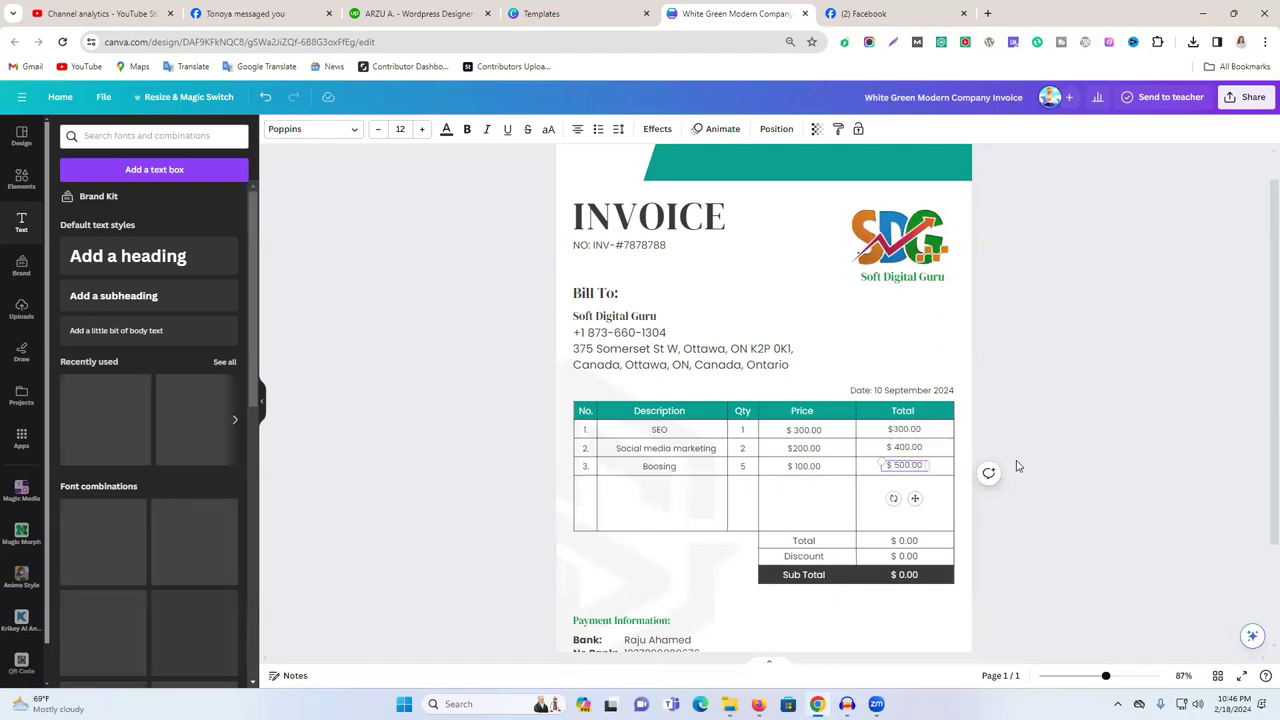
click(1017, 466)
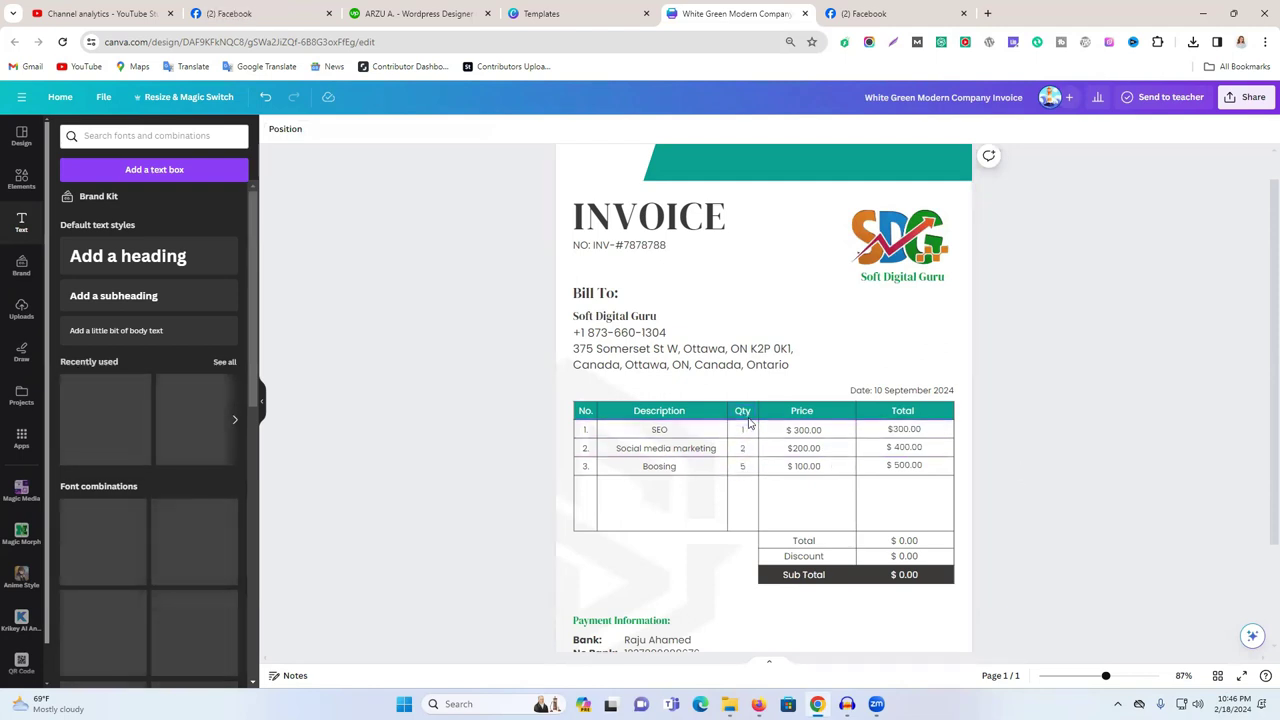
Open the invoice date for editing but leave it at 10 September 2024.
key(Up)
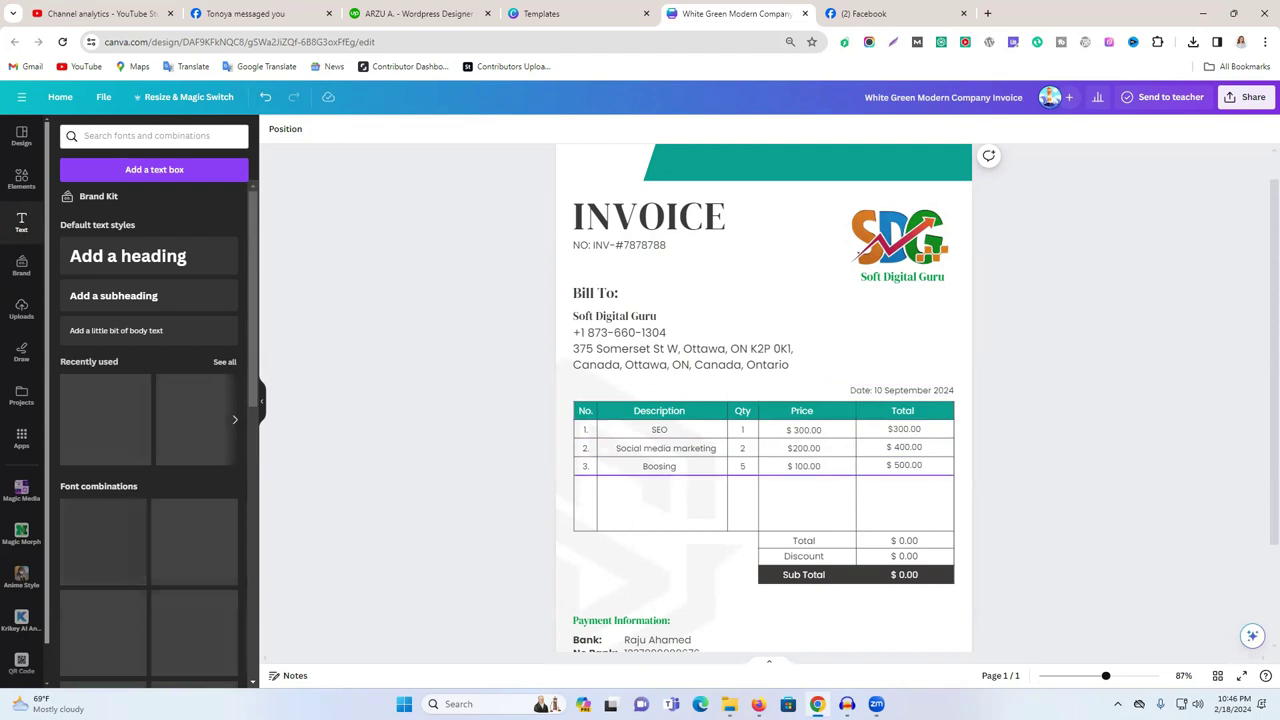
double_click(905, 390)
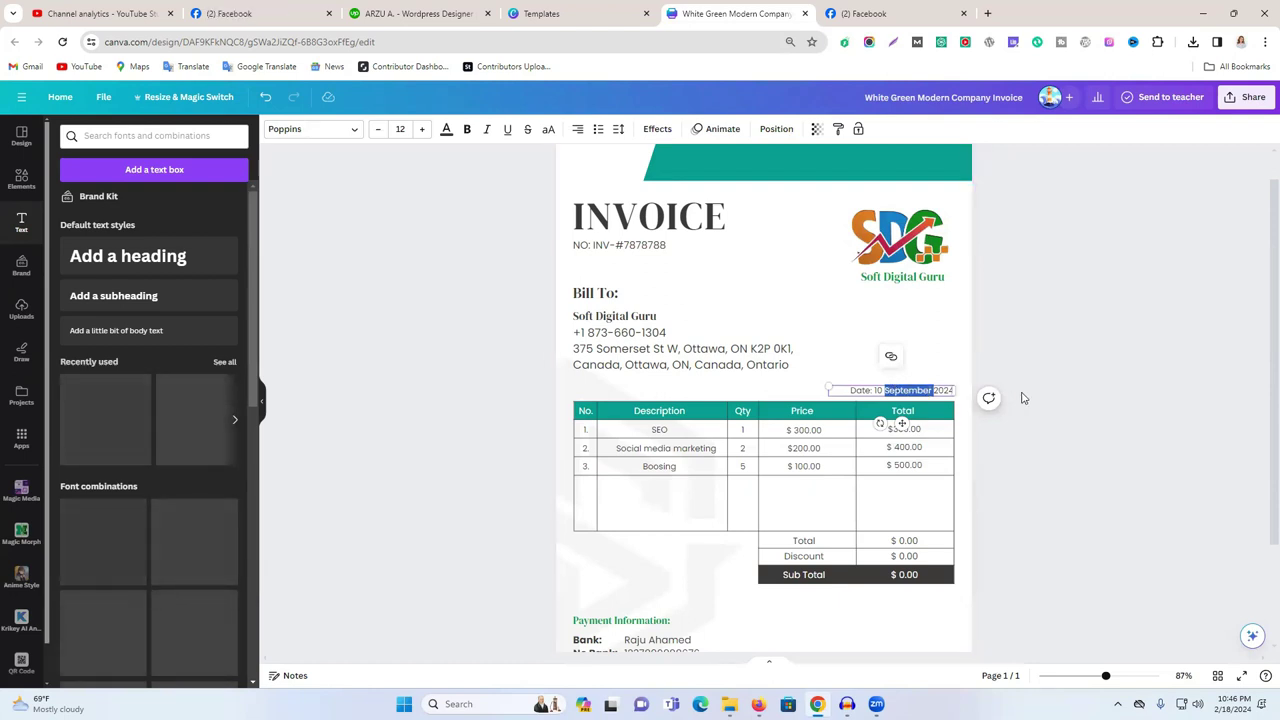
click(938, 548)
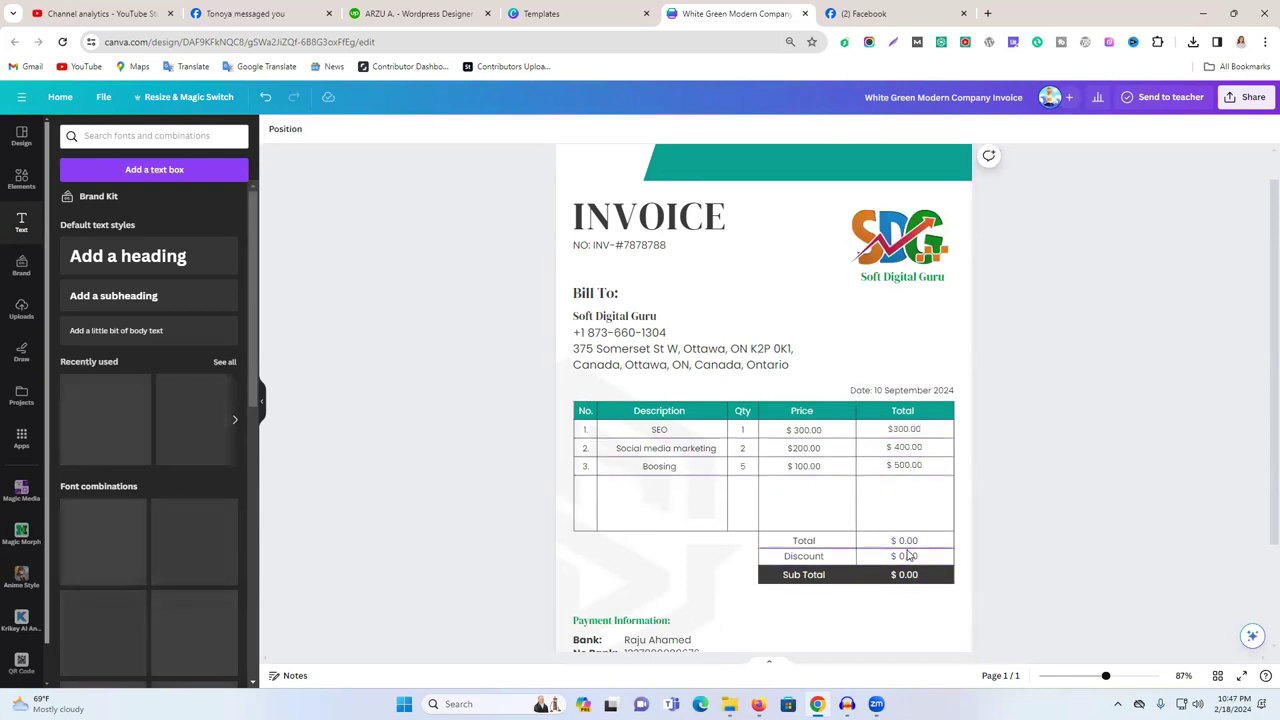
Change the overall Total amount to $1200.00.
click(908, 545)
click(901, 541)
drag(901, 541, 906, 541)
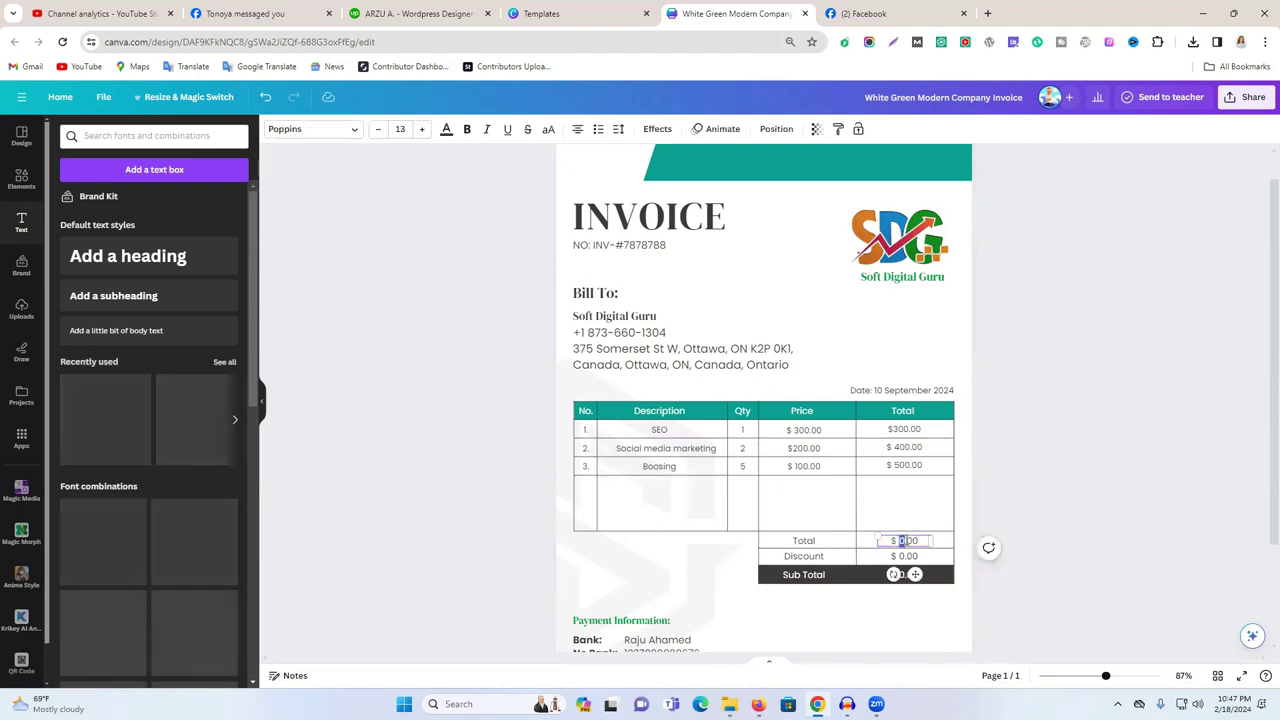
text(120)
click(863, 553)
Rename the Discount label to Tax and set its amount to $250.00.
double_click(804, 558)
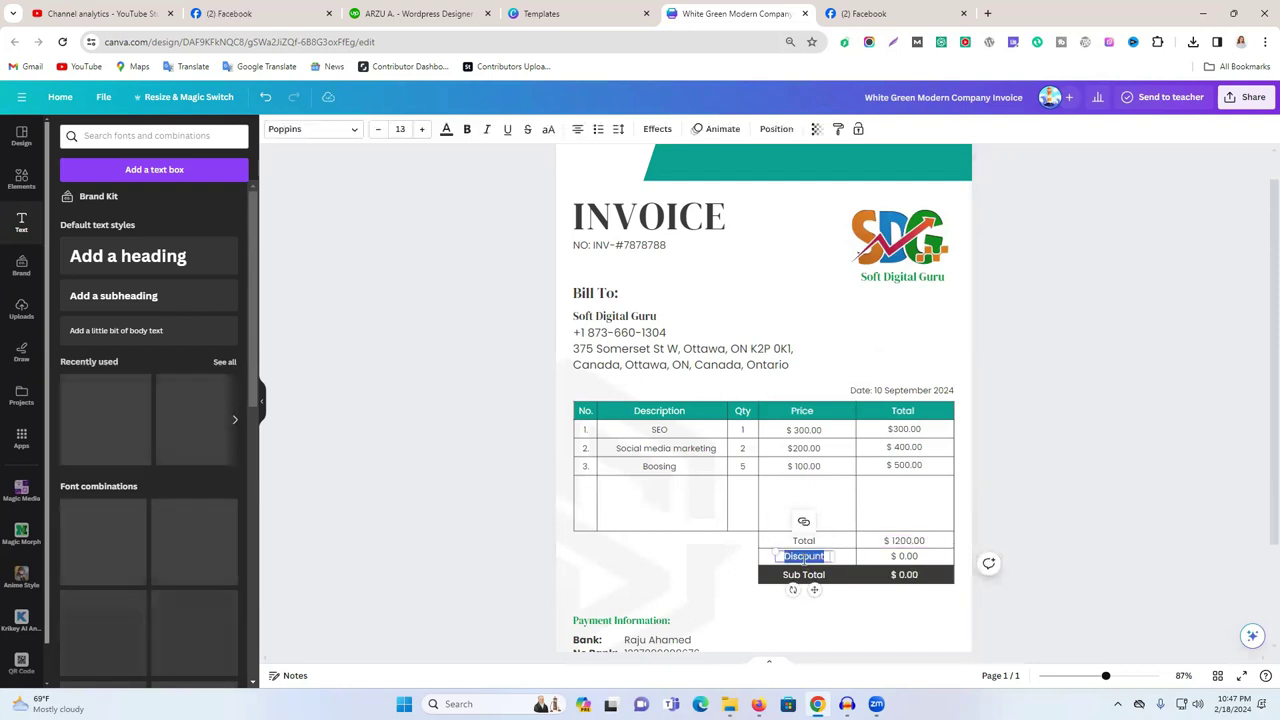
text(Tax)
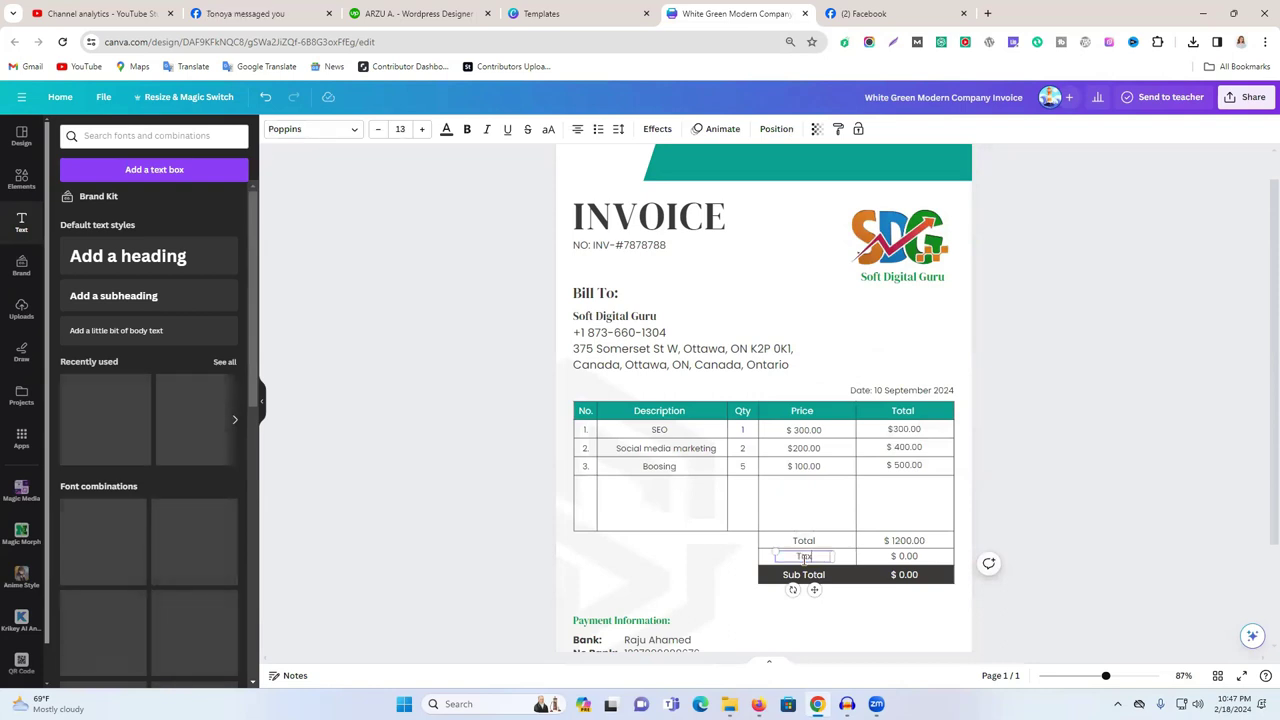
click(904, 558)
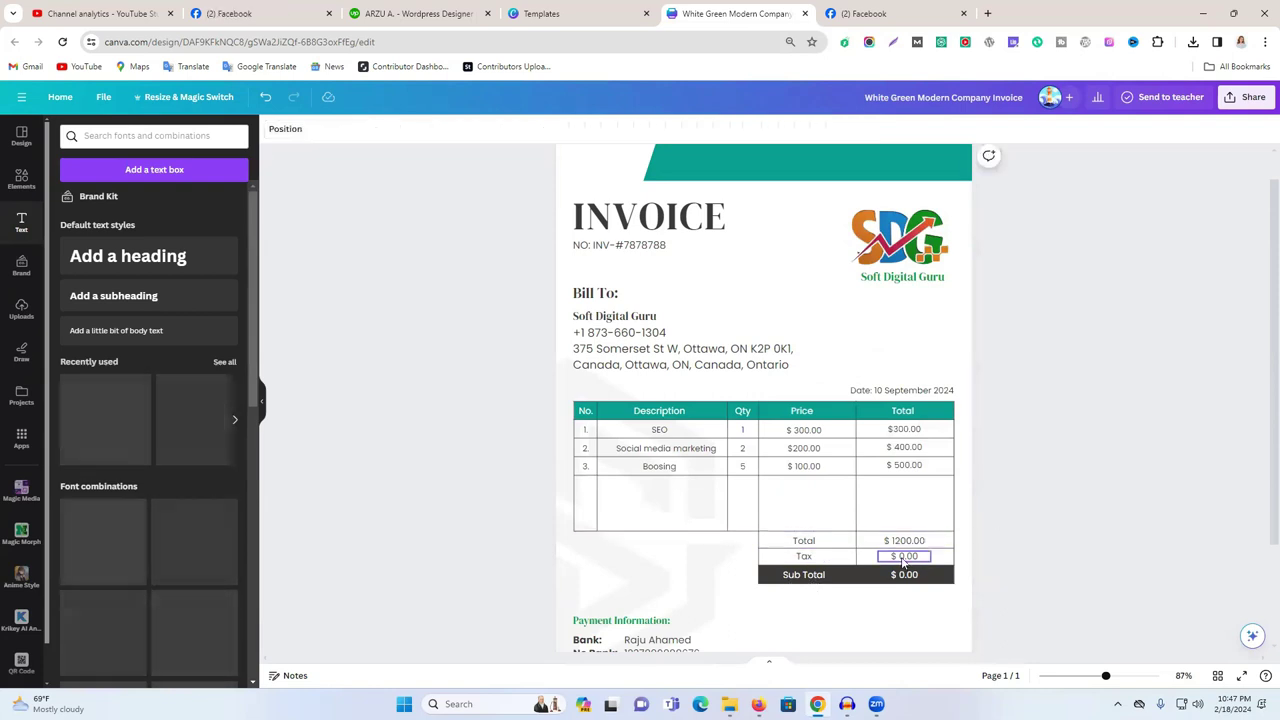
click(903, 560)
click(903, 556)
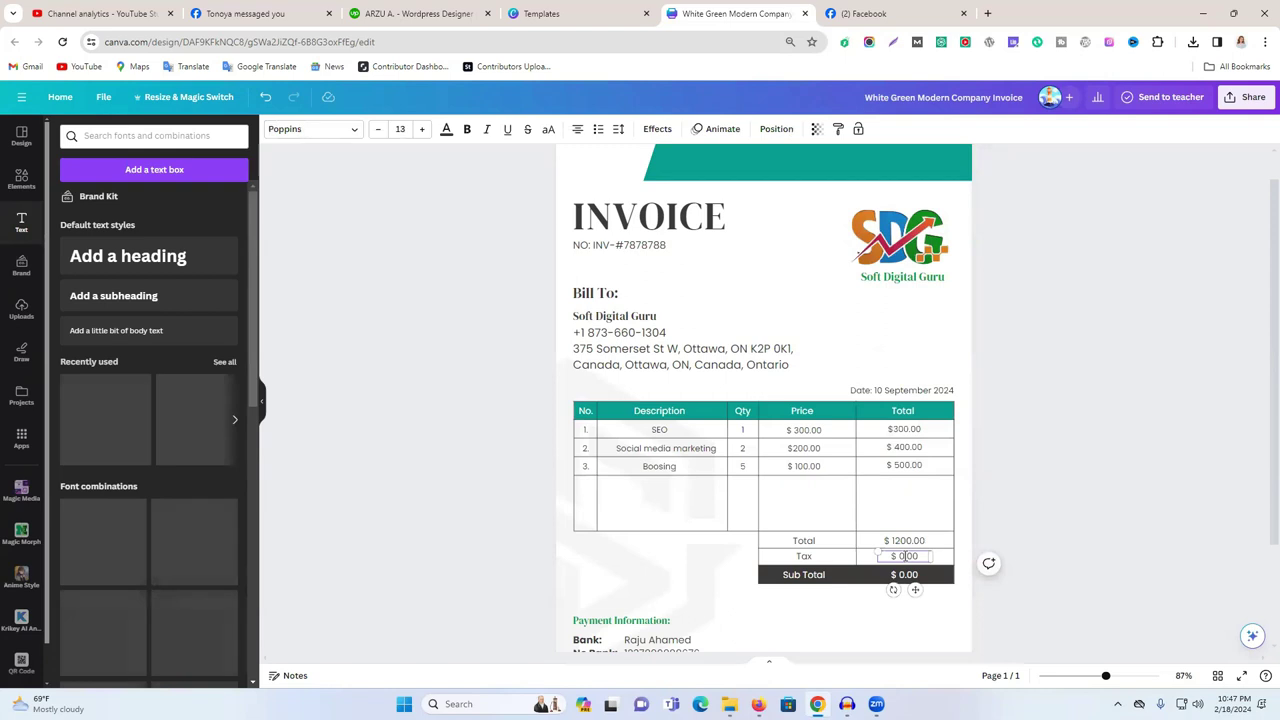
double_click(901, 556)
text(5)
text(0)
text(2)
click(1059, 539)
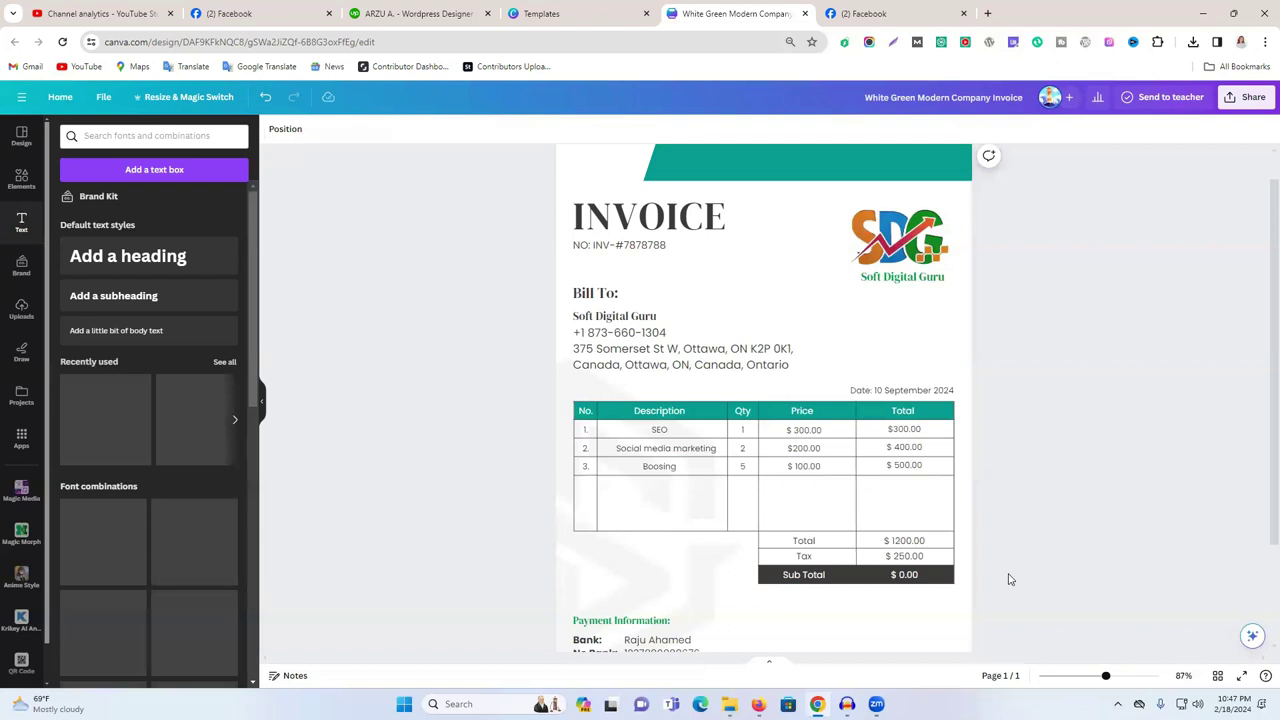
Set the Sub Total amount to $1450.00.
click(904, 578)
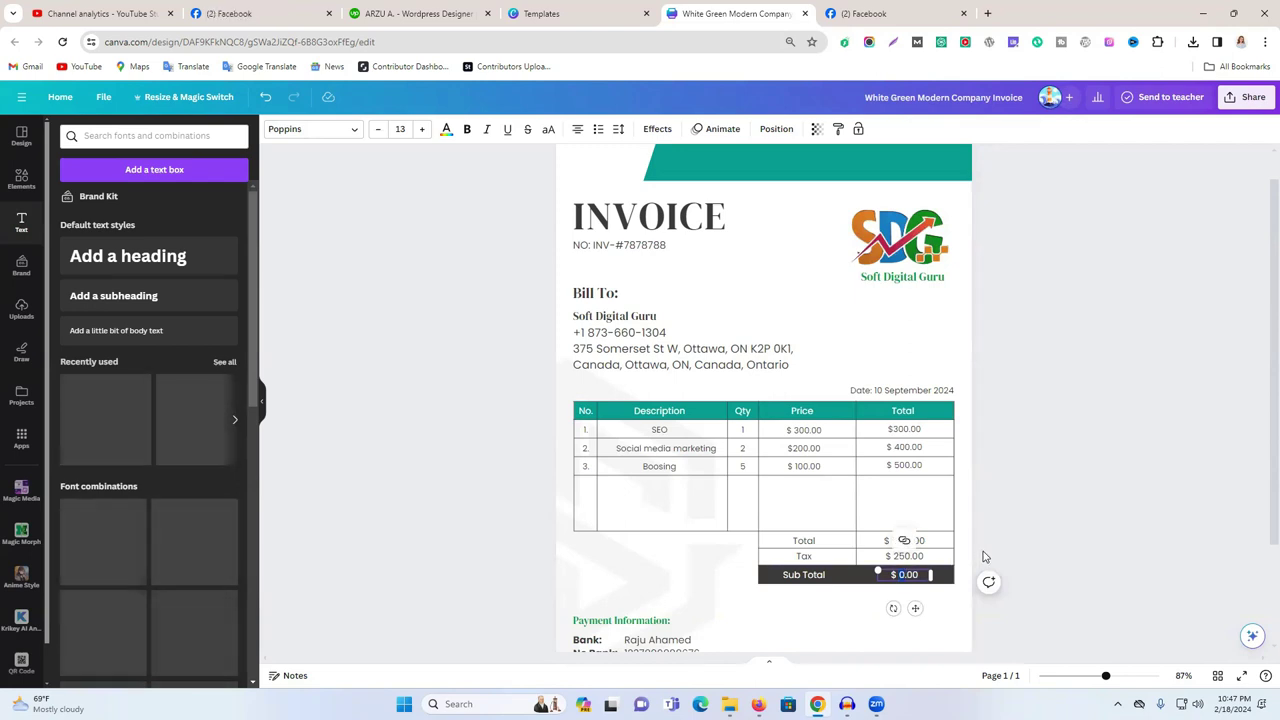
text(14)
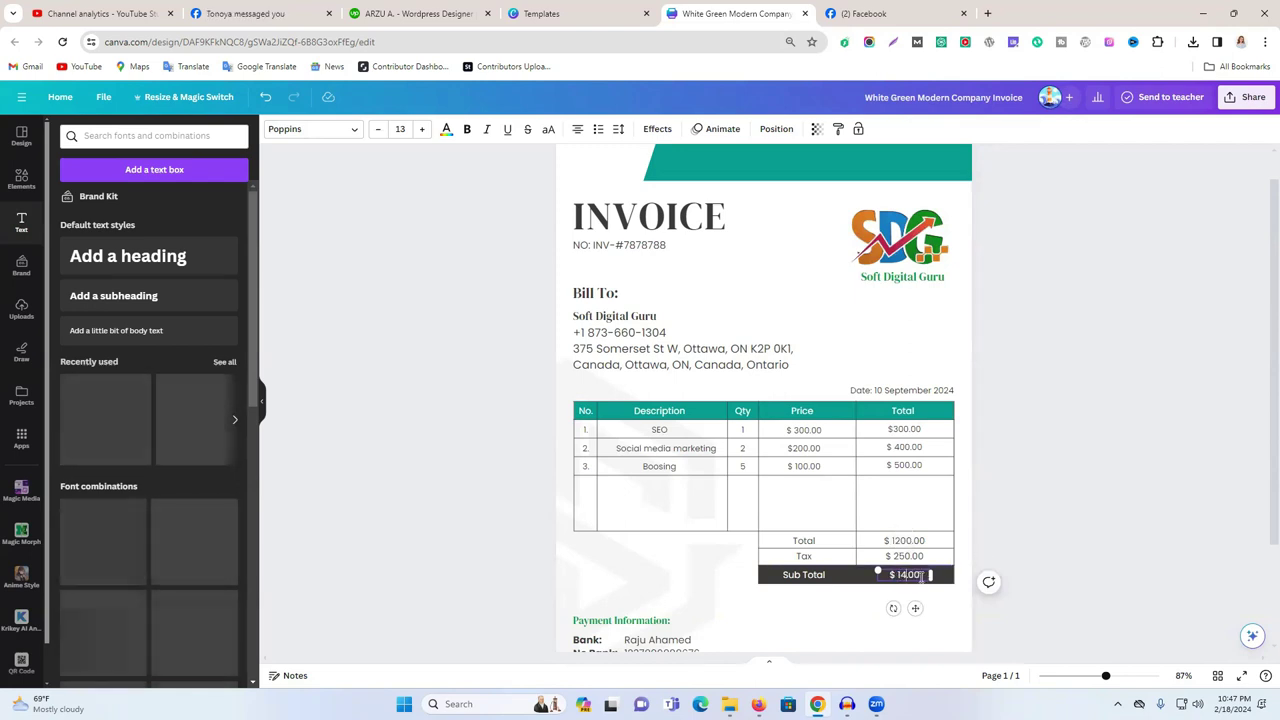
text(50)
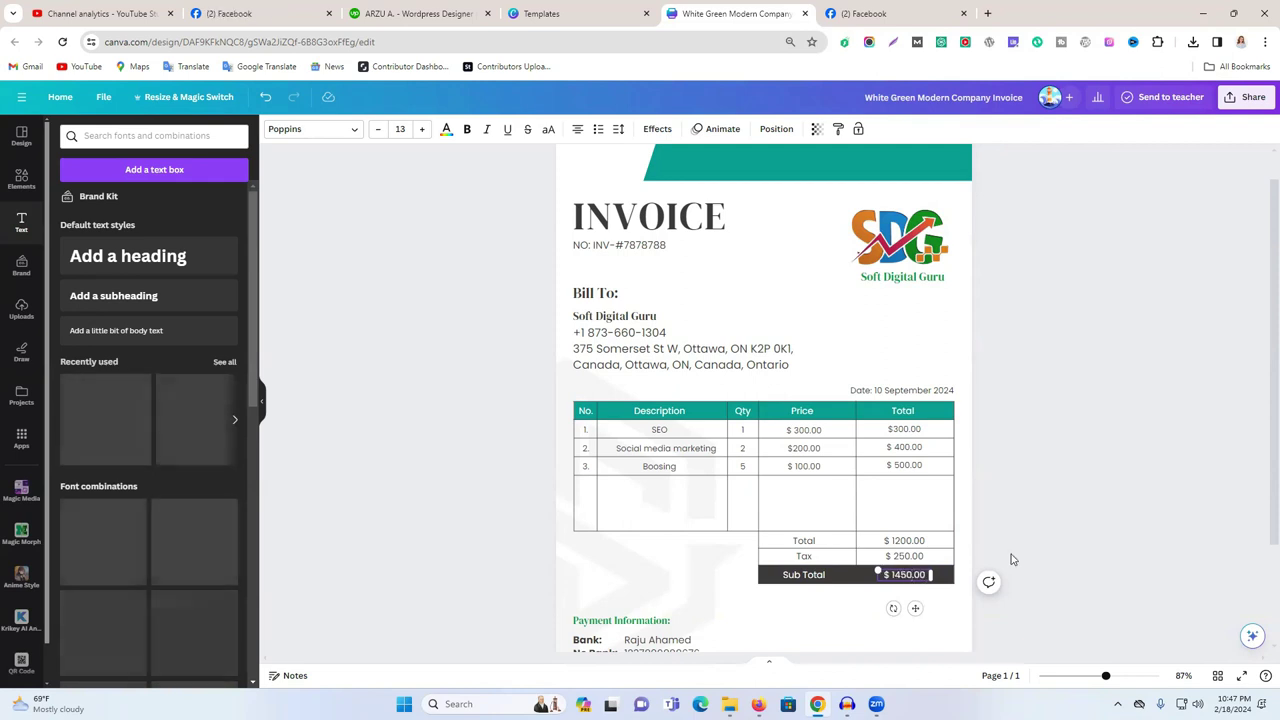
click(1011, 560)
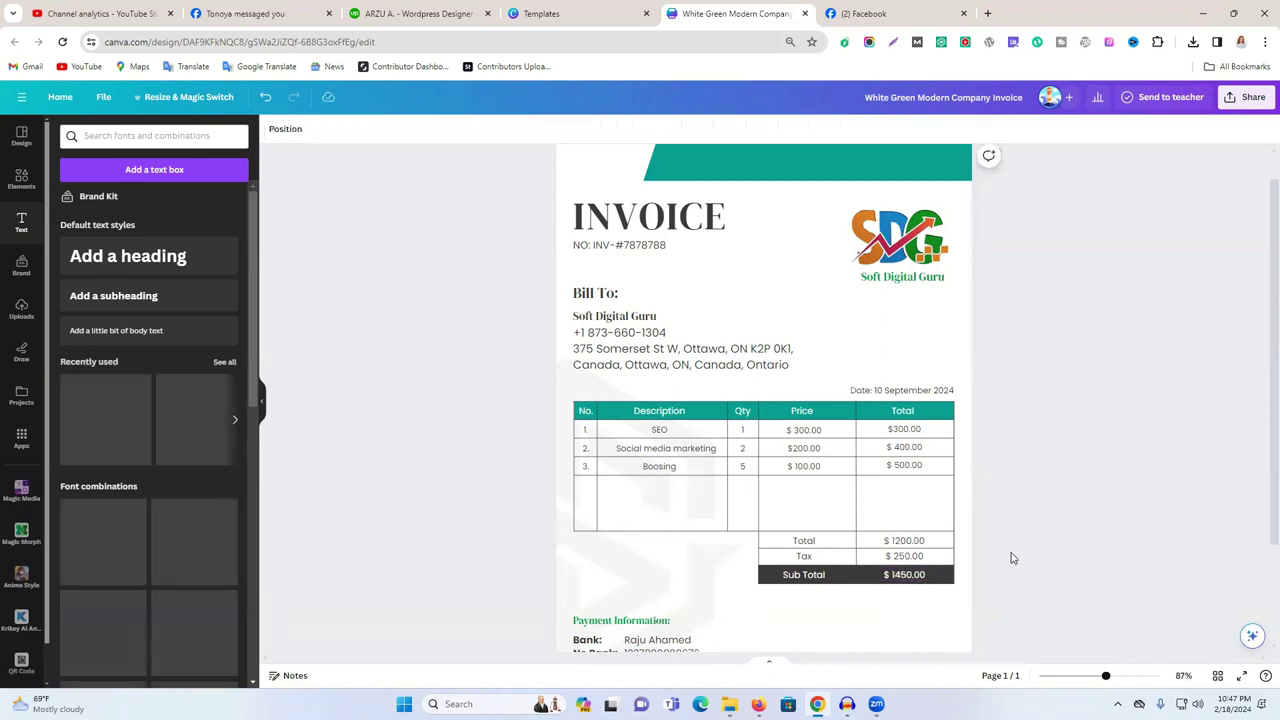
Edit the invoice date, replacing September with Feb and 10 with 18 to read 18 Feb 2024.
scroll(1011, 557, down, 2)
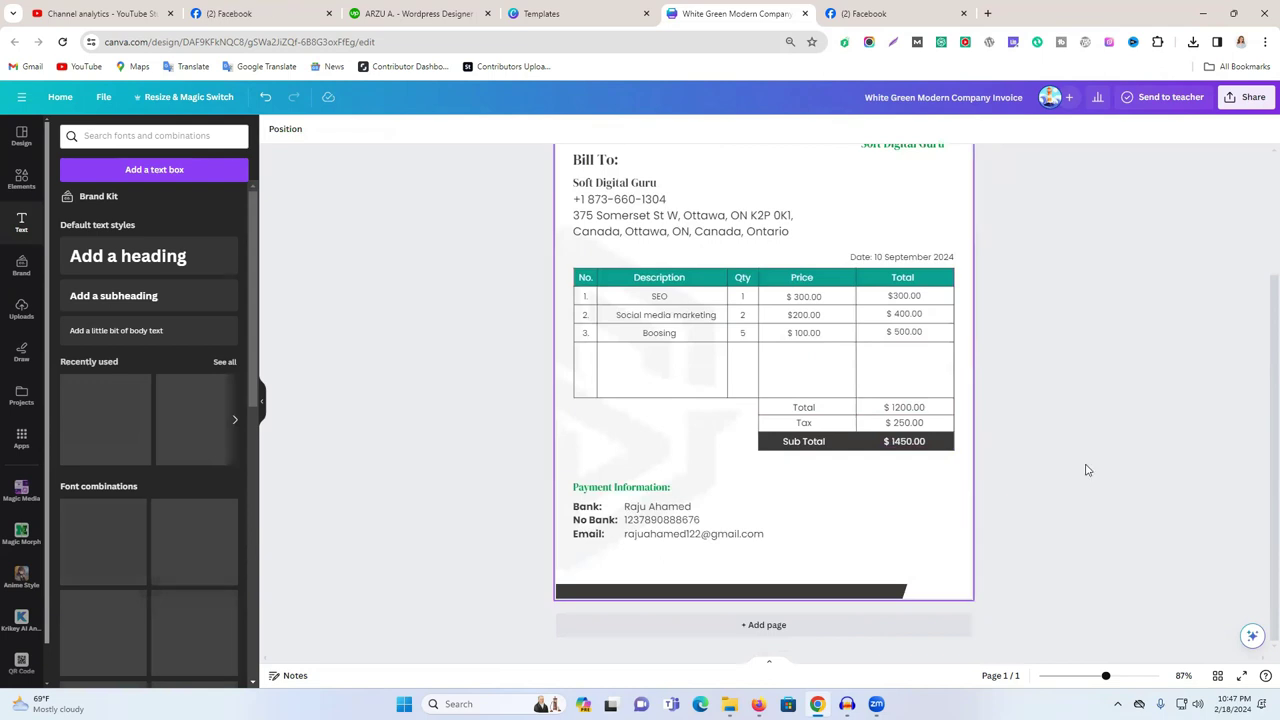
drag(389, 566, 746, 371)
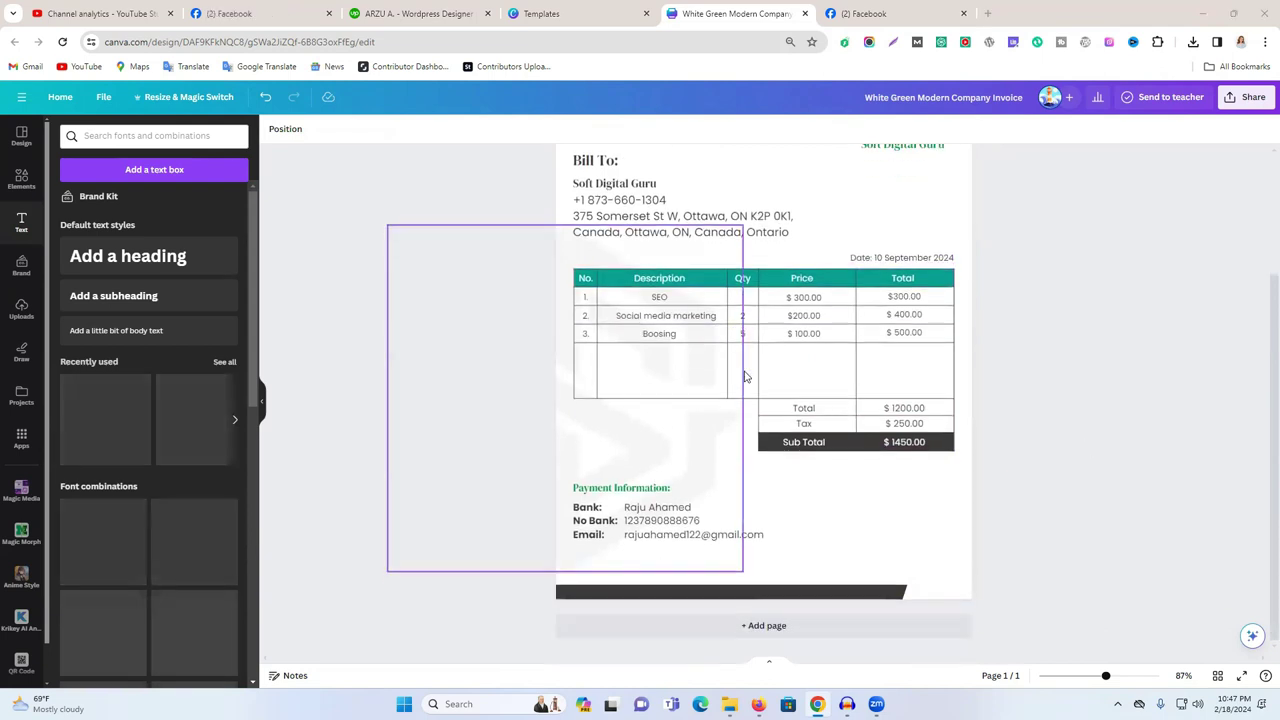
scroll(940, 391, up, 2)
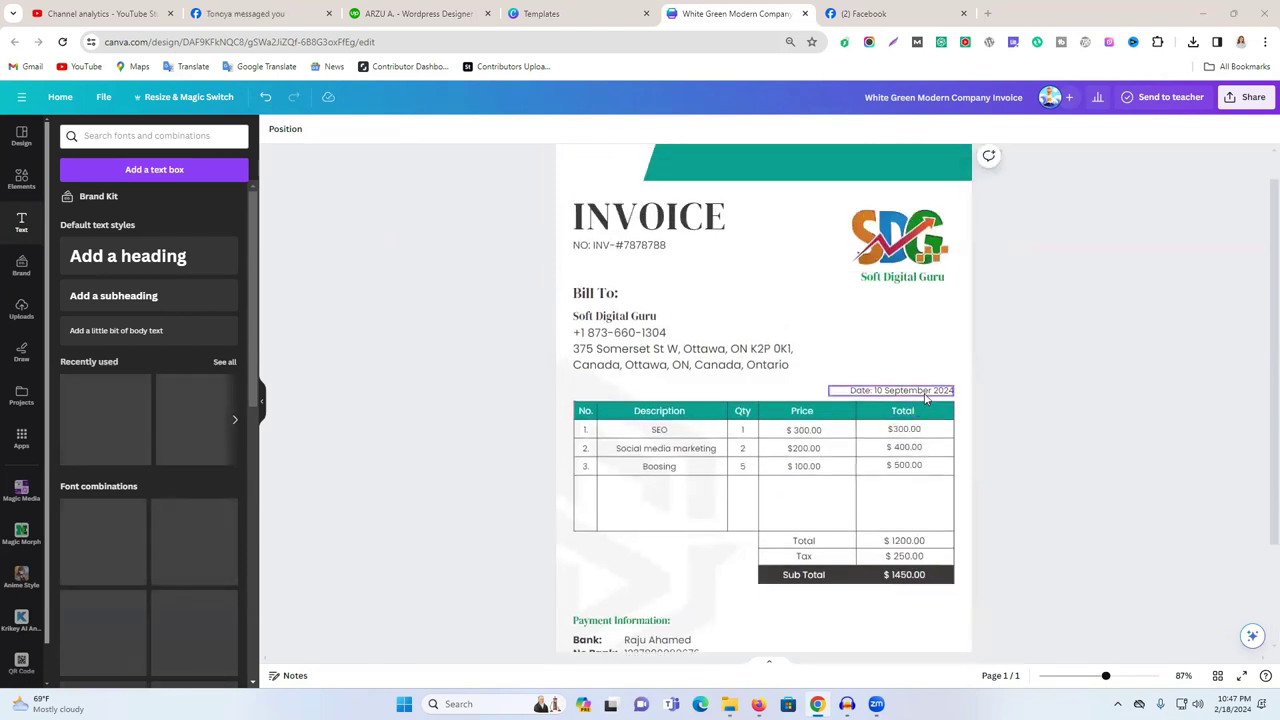
double_click(914, 392)
double_click(895, 391)
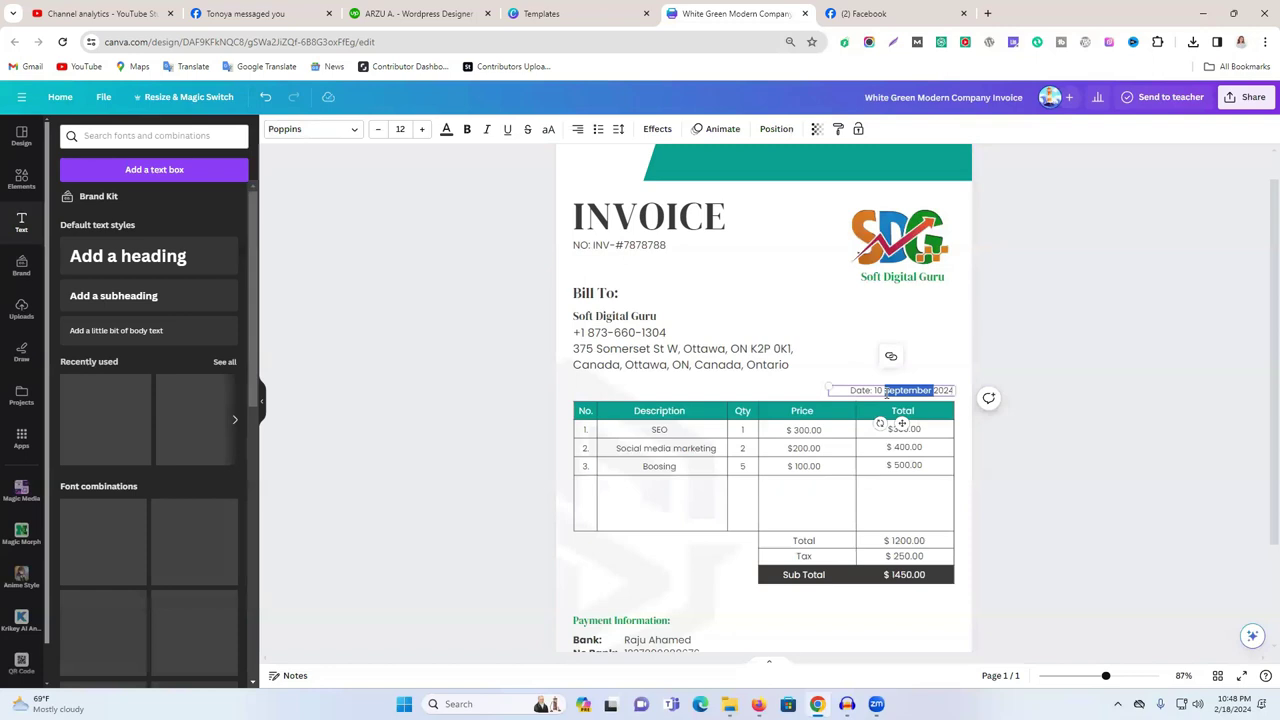
text(Feb)
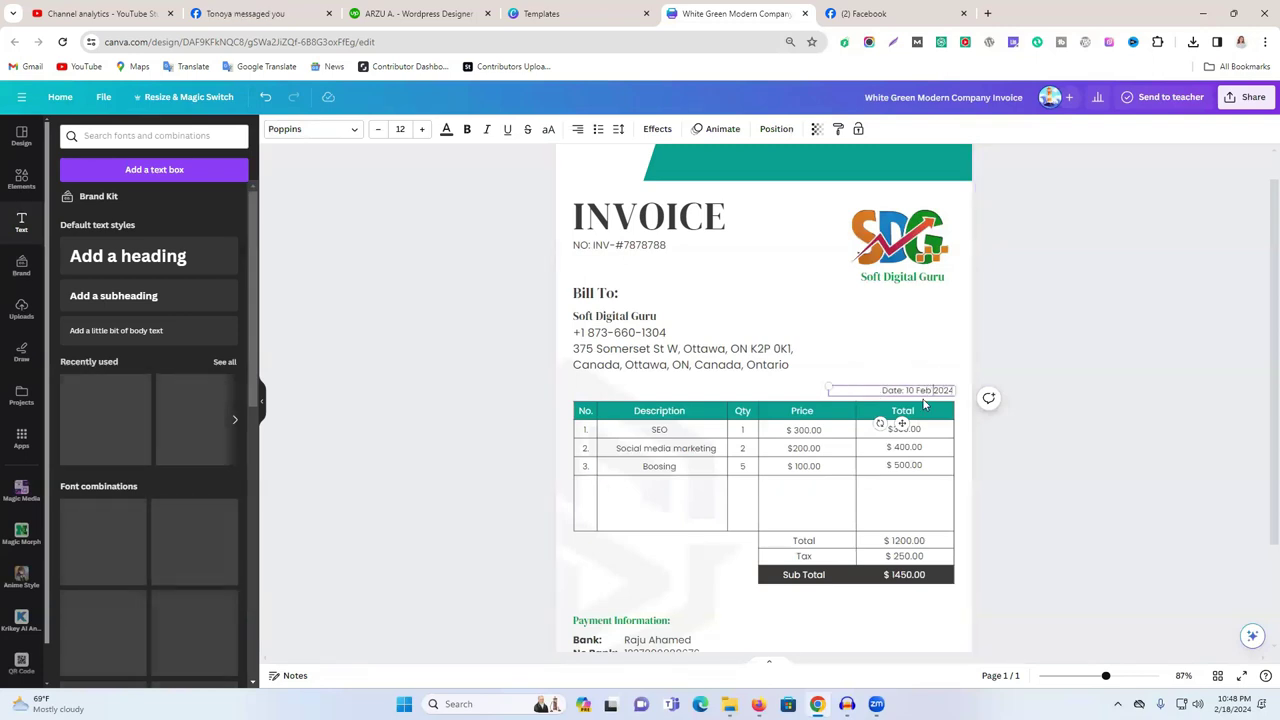
double_click(910, 390)
double_click(911, 390)
text(8)
click(999, 394)
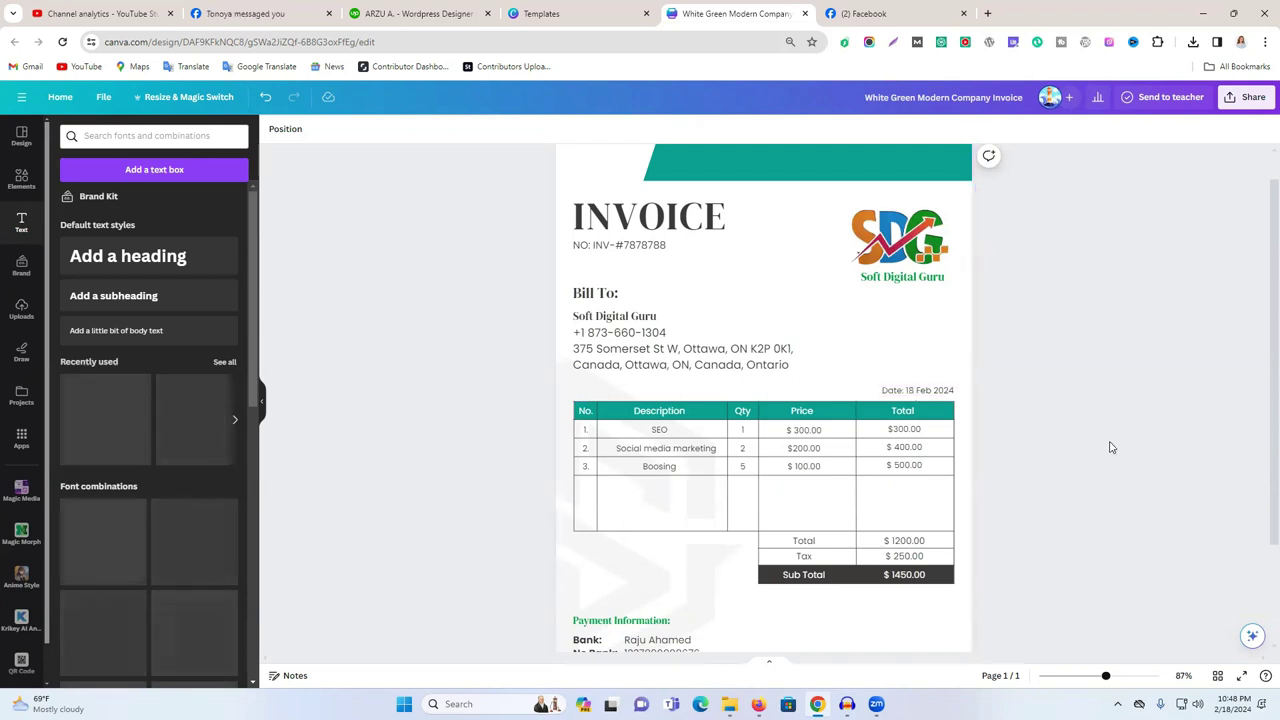
scroll(1049, 486, down, 3)
Choose Download from the Share panel to open the invoice's download options.
scroll(1030, 525, up, 3)
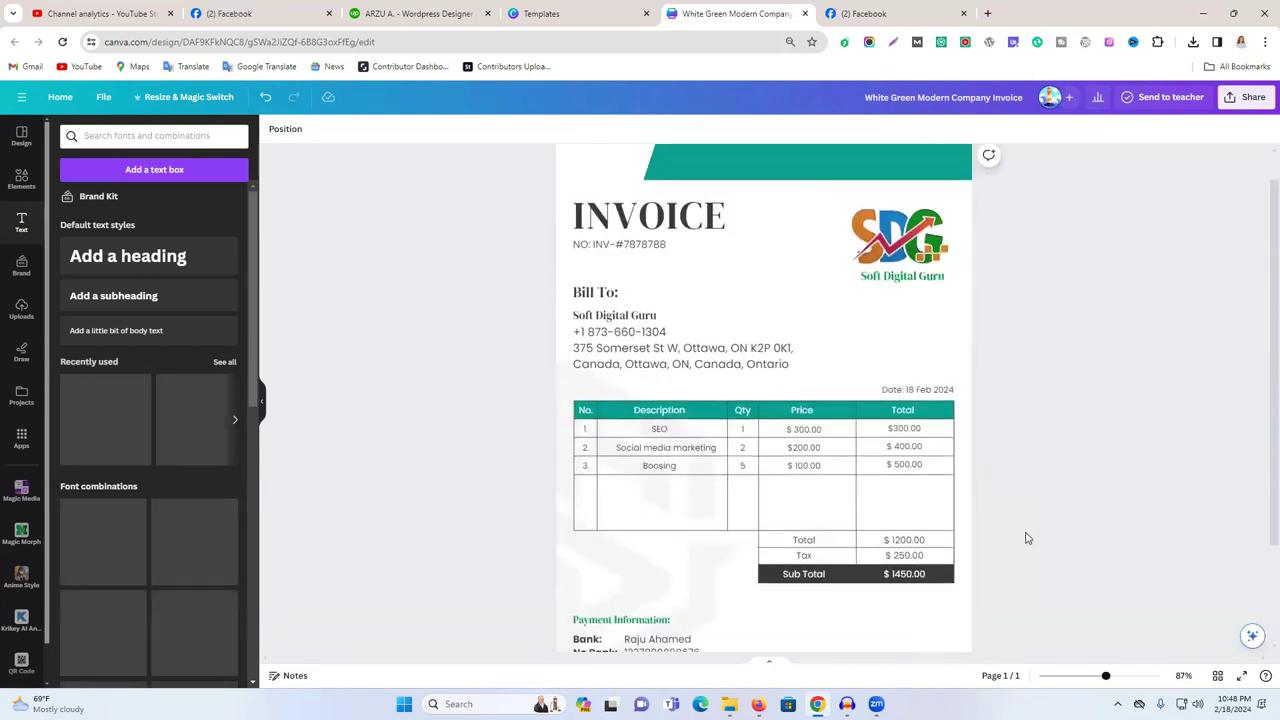
scroll(1000, 520, up, 1)
click(1245, 99)
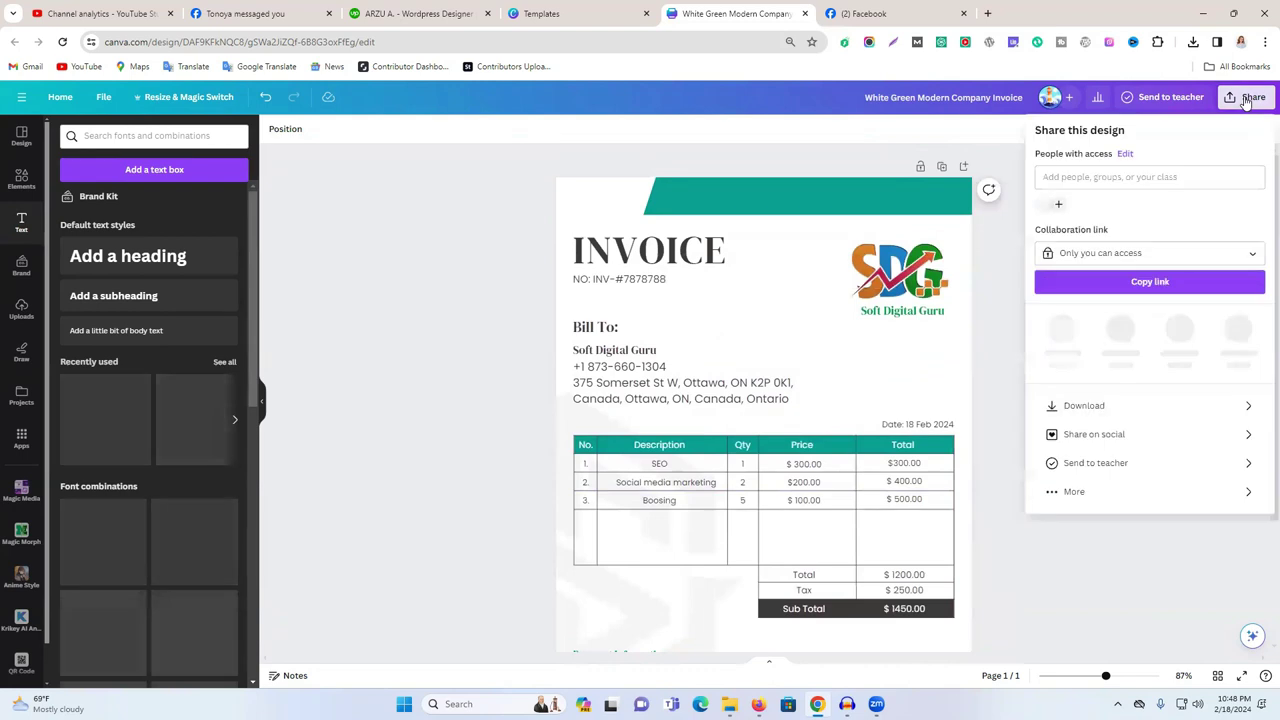
click(1110, 400)
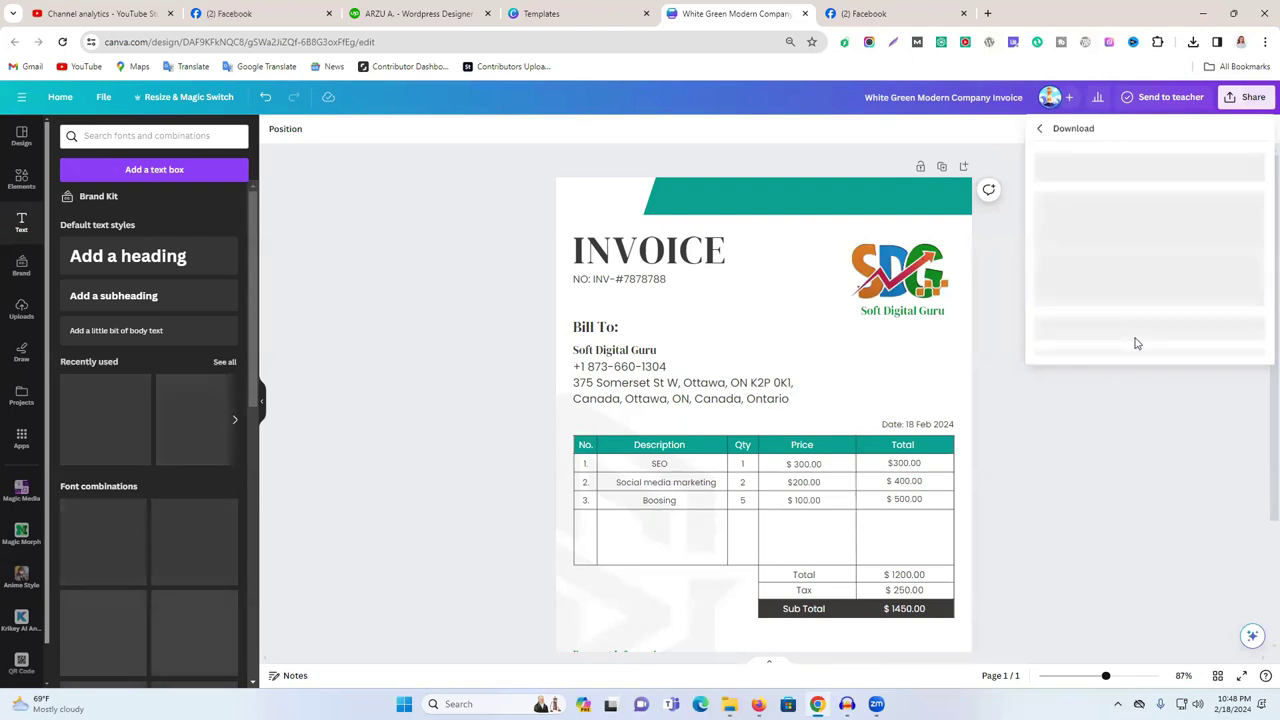
mouse_move(897, 7)
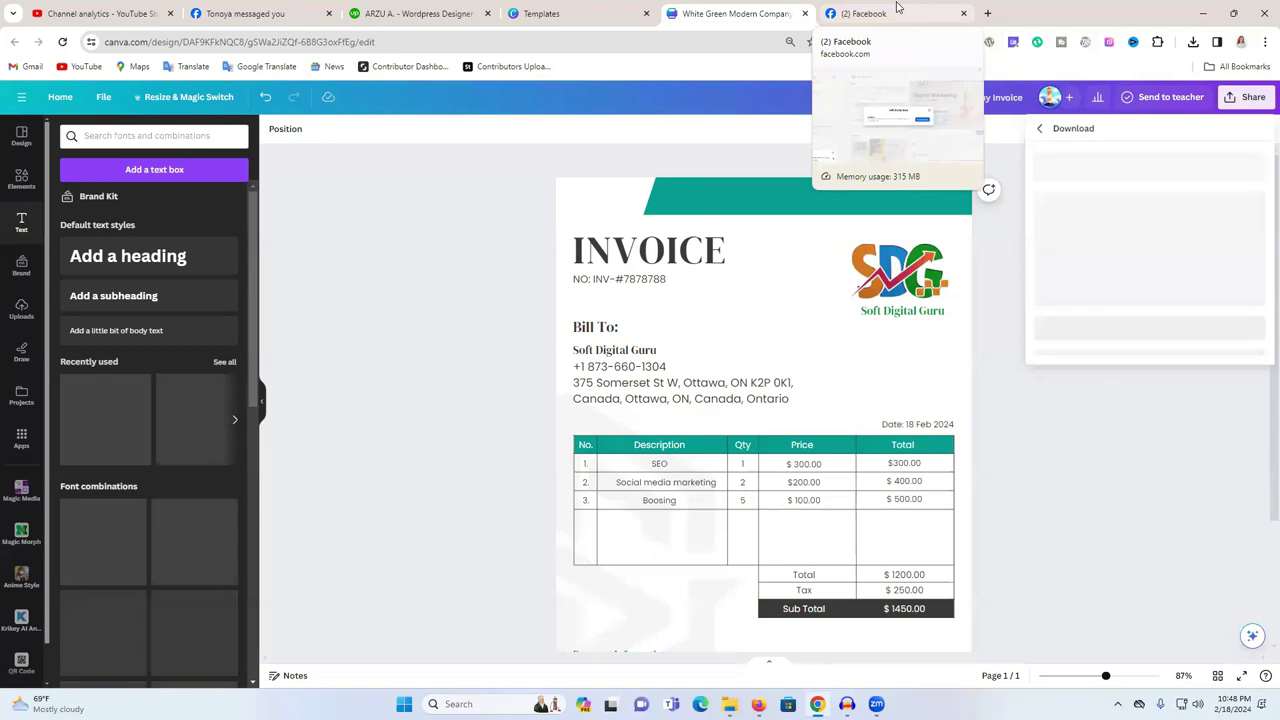
Switch to Facebook and open a contact's Messenger conversation.
click(897, 7)
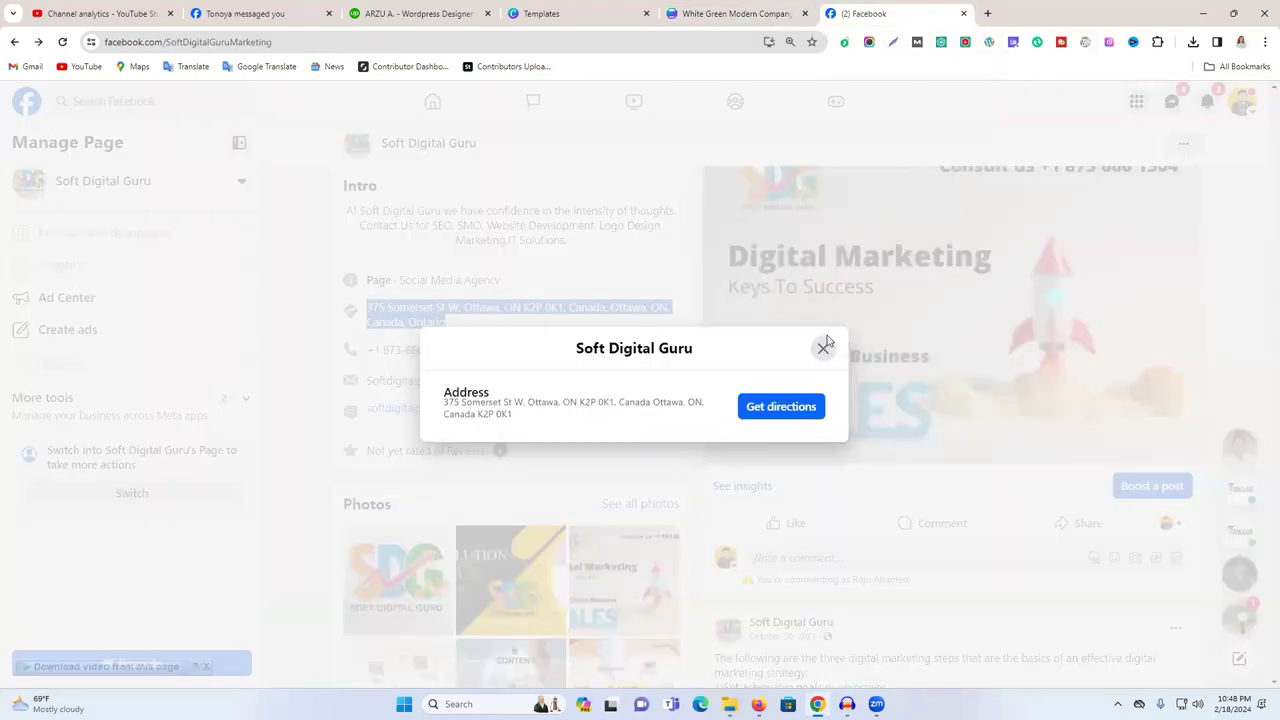
click(824, 347)
click(1178, 96)
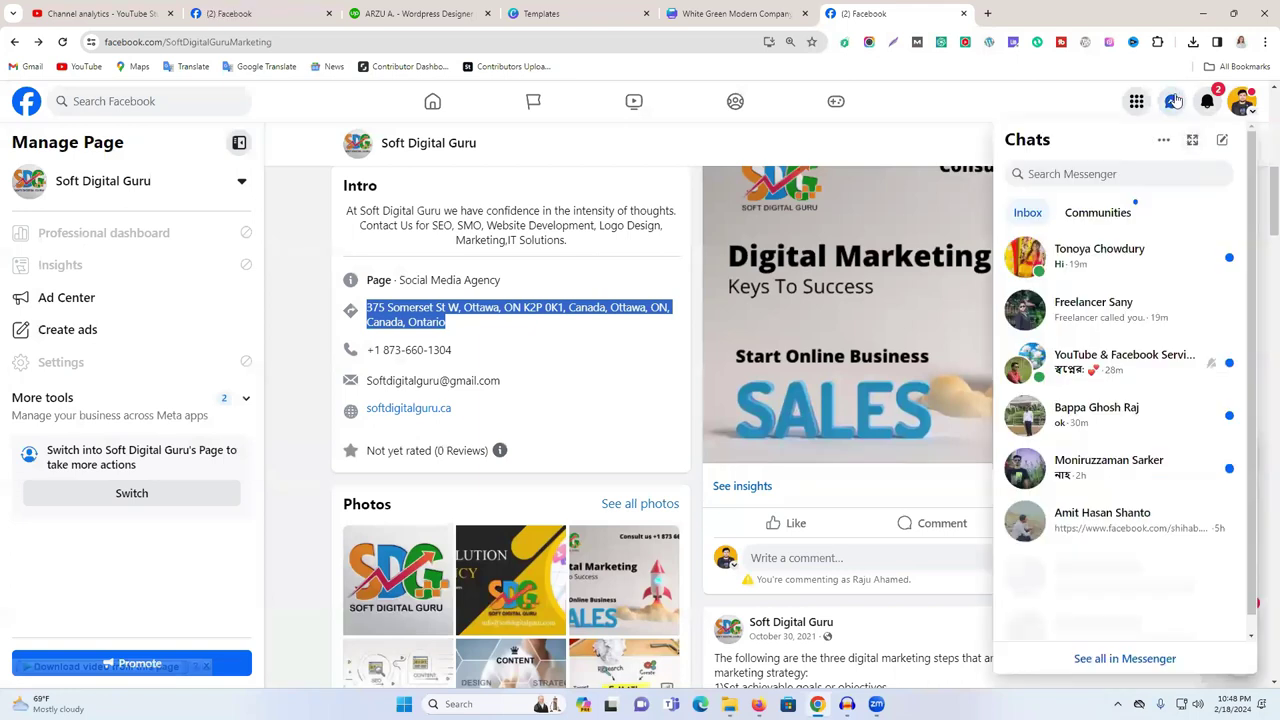
click(1094, 318)
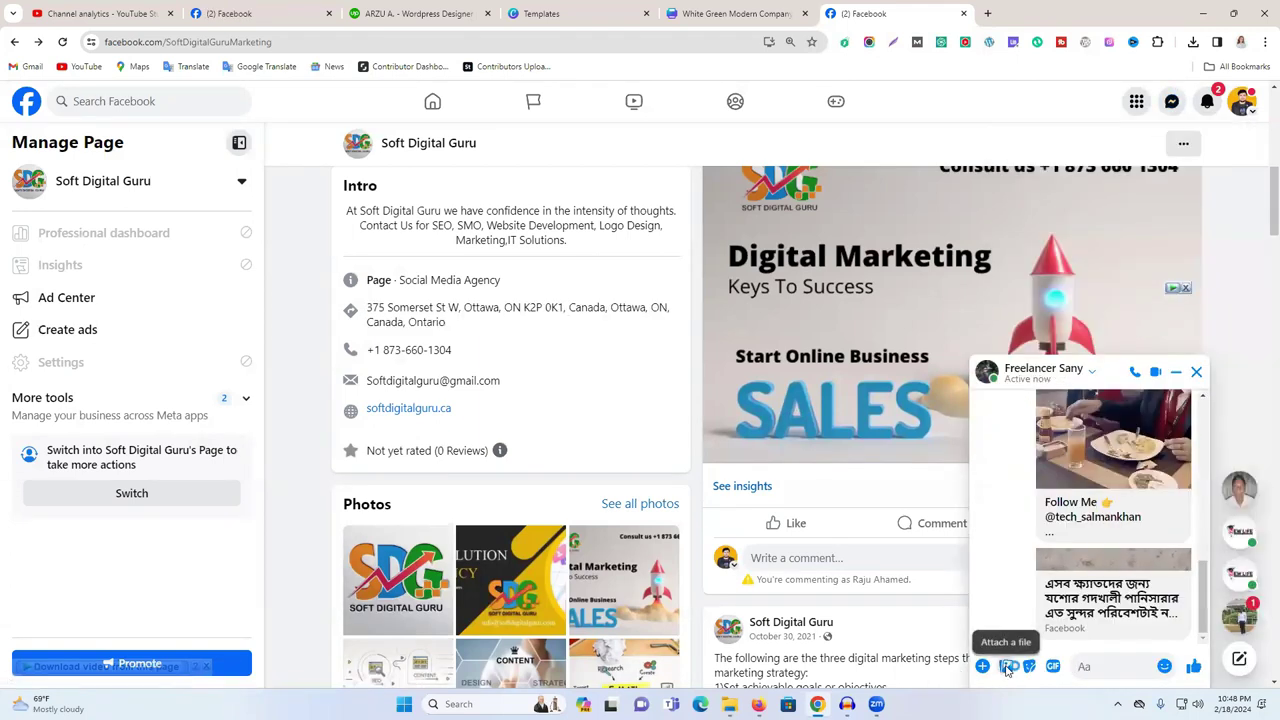
Attach and send Minimalist Simple Invoice (6) (1).pdf in the chat, then return to Canva.
click(1007, 667)
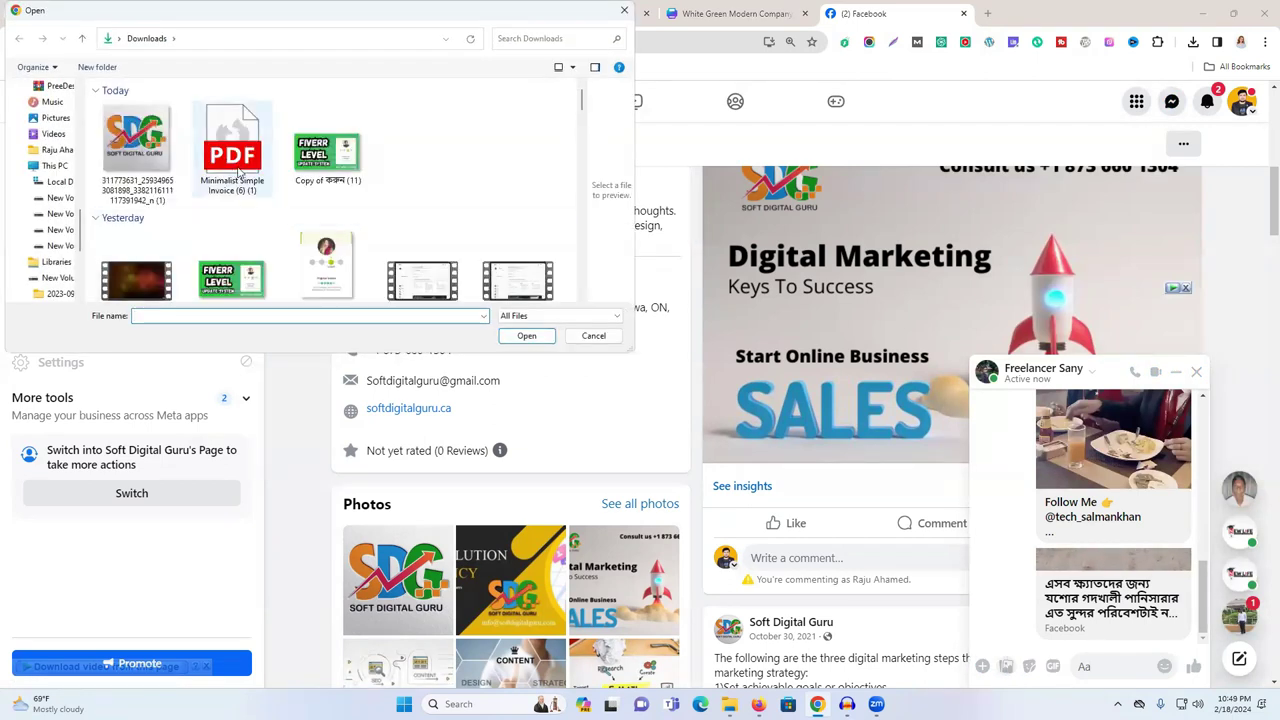
click(234, 150)
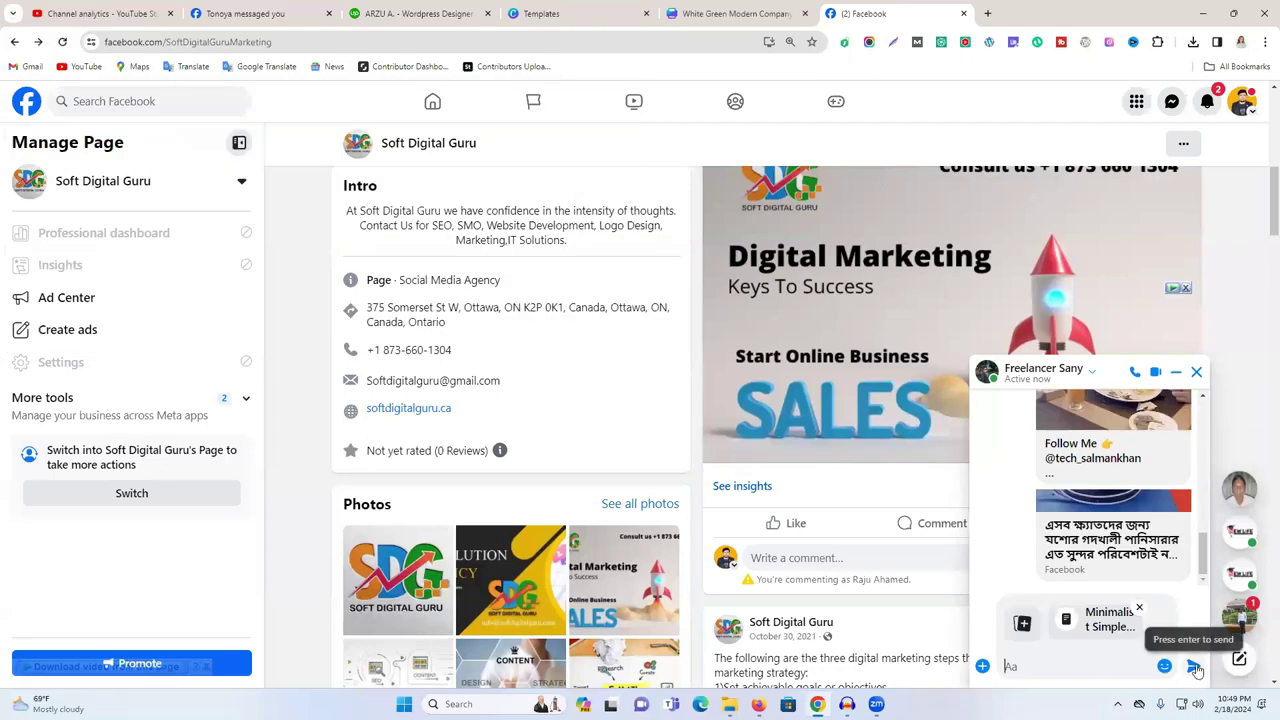
click(1194, 666)
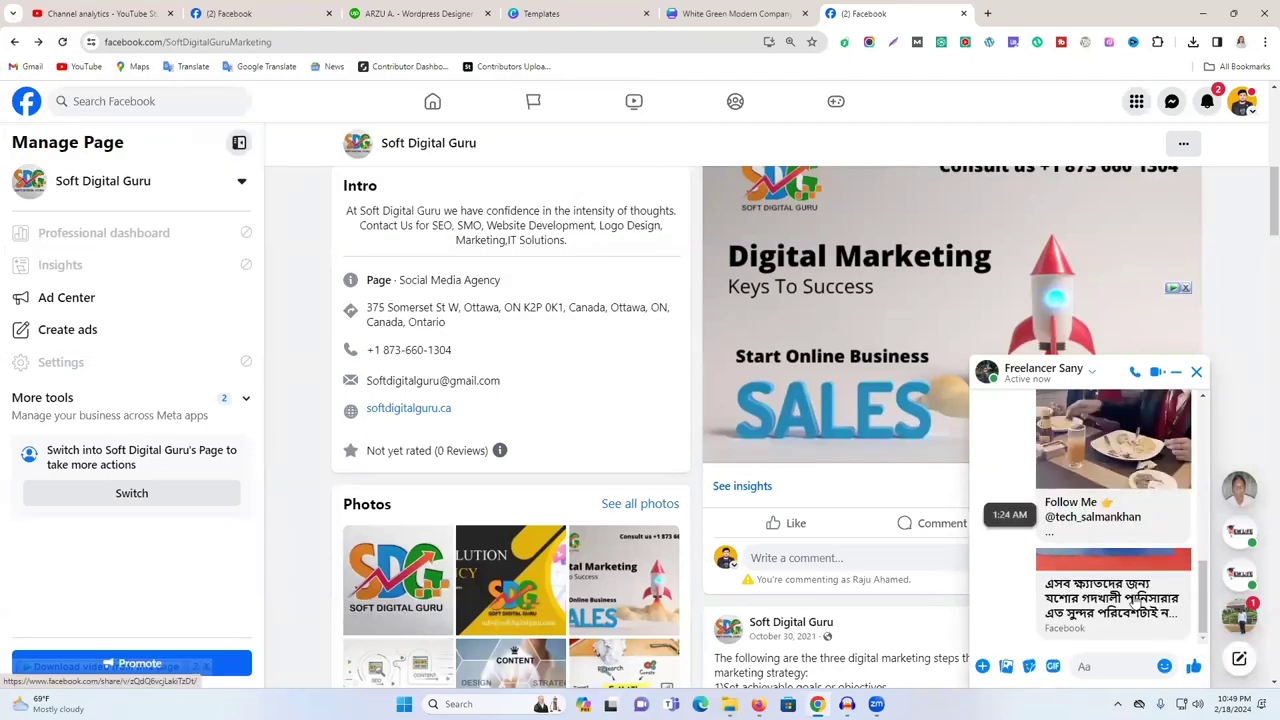
scroll(1140, 610, down, 2)
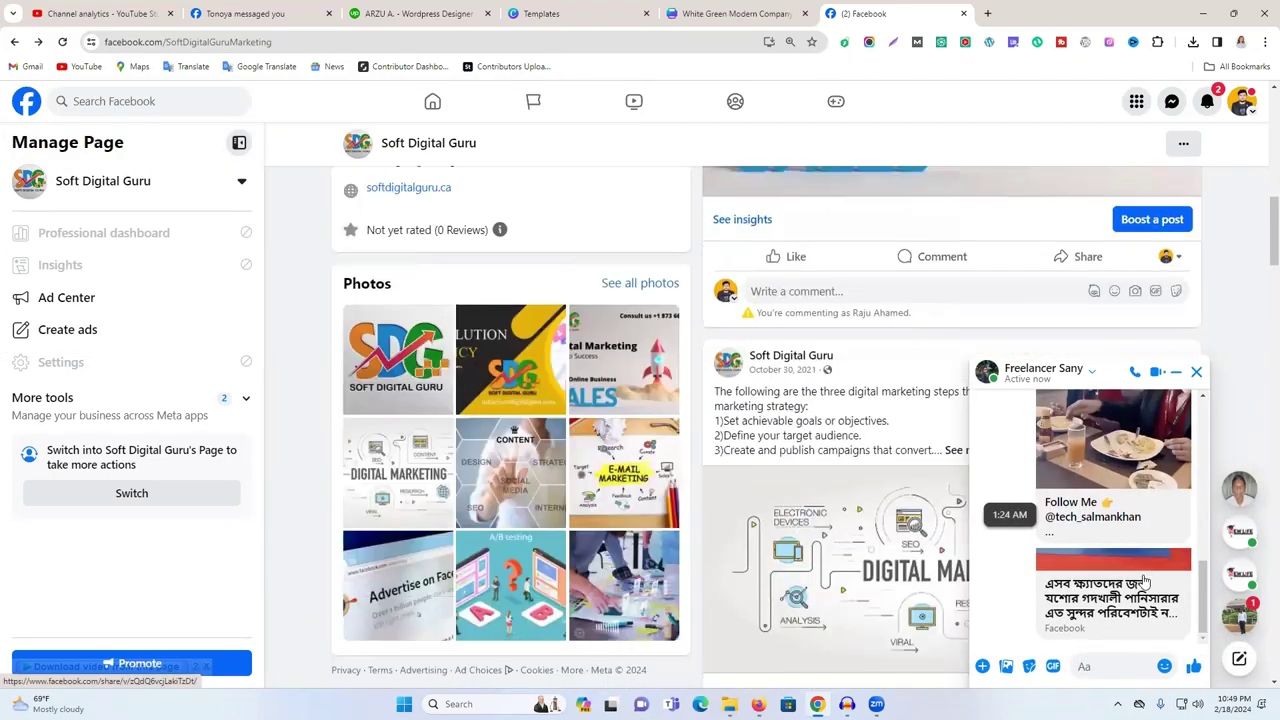
scroll(1136, 628, down, 5)
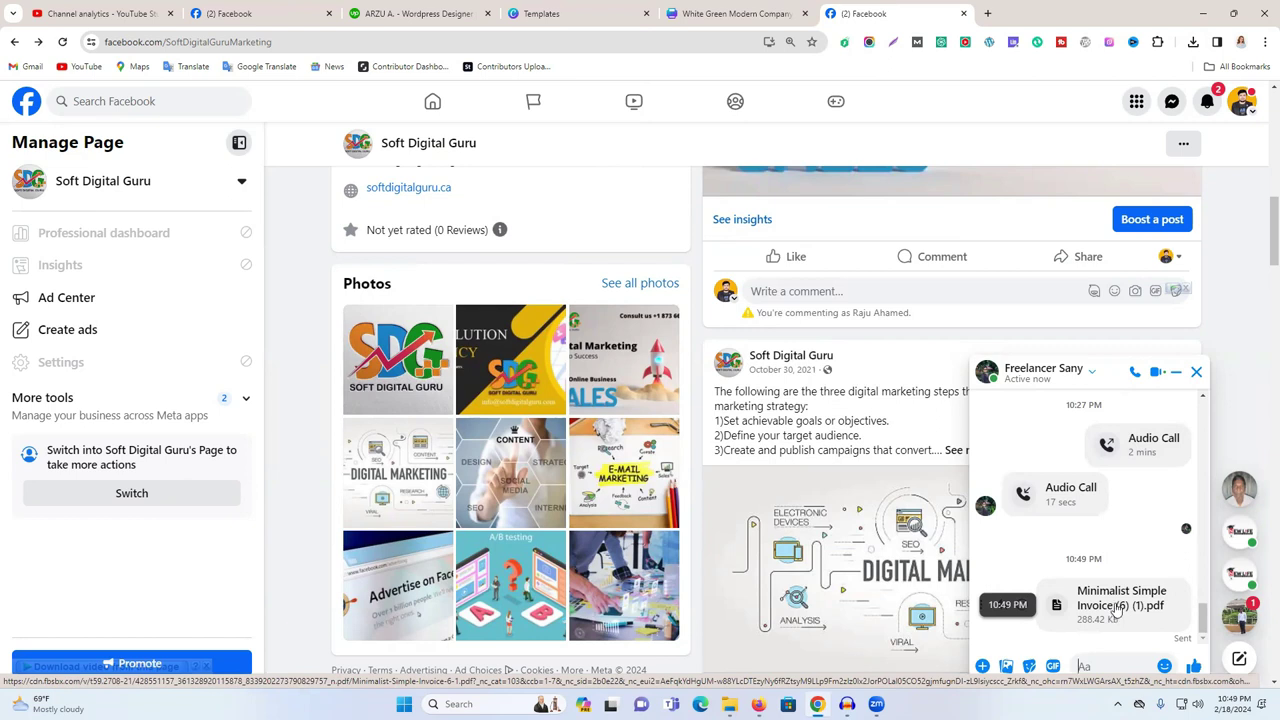
click(745, 13)
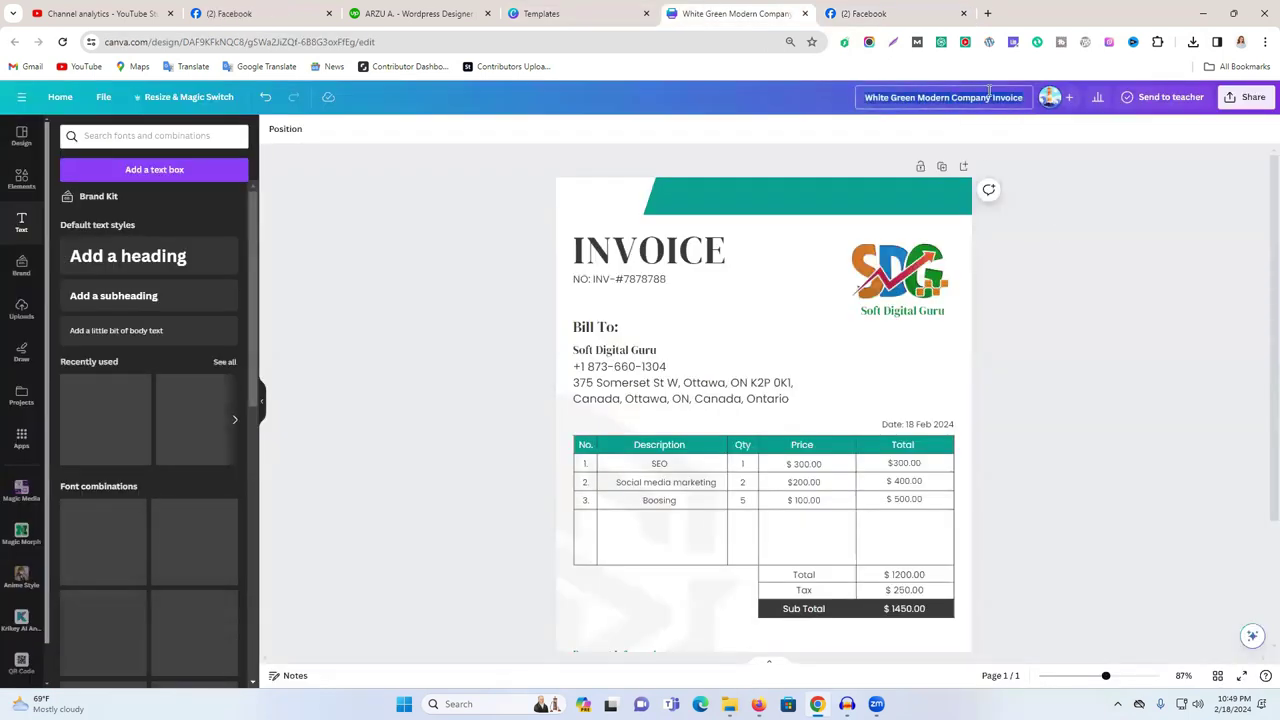
Scroll through the finished invoice to review its three line items, $1450.00 Sub Total and payment details.
scroll(1030, 376, down, 2)
scroll(1020, 376, up, 2)
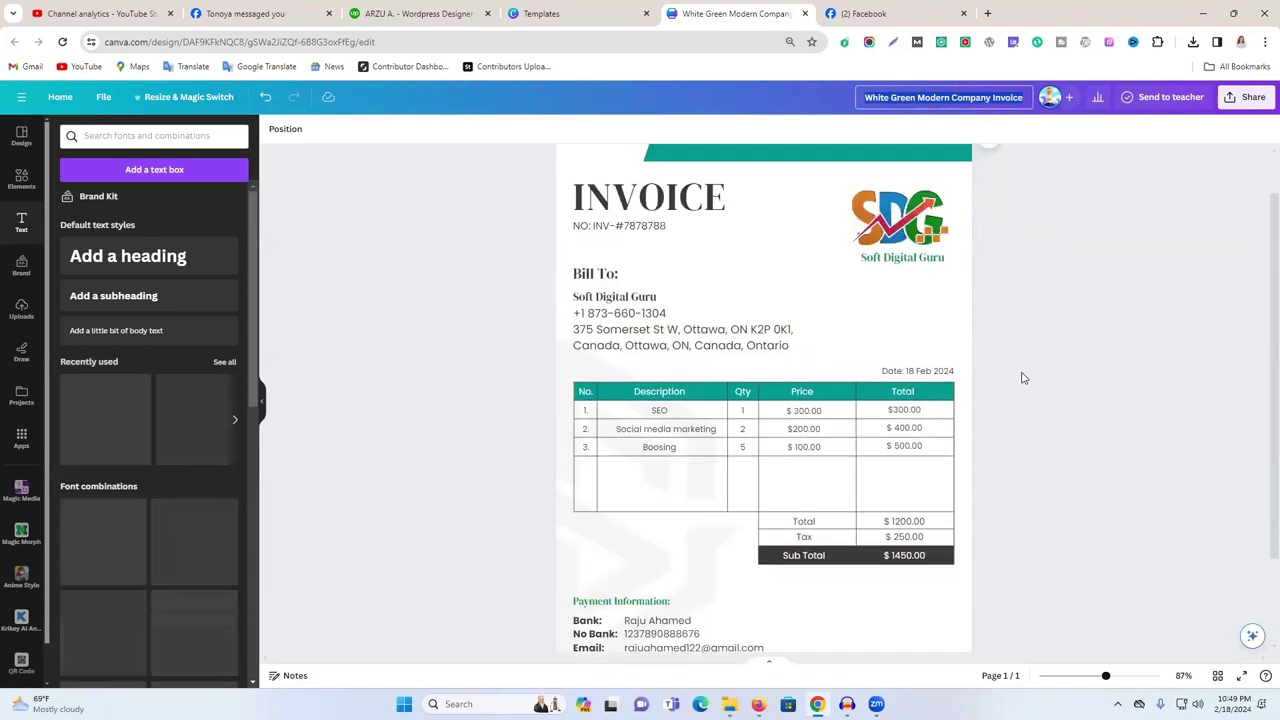
scroll(1021, 371, down, 2)
scroll(1022, 371, up, 2)
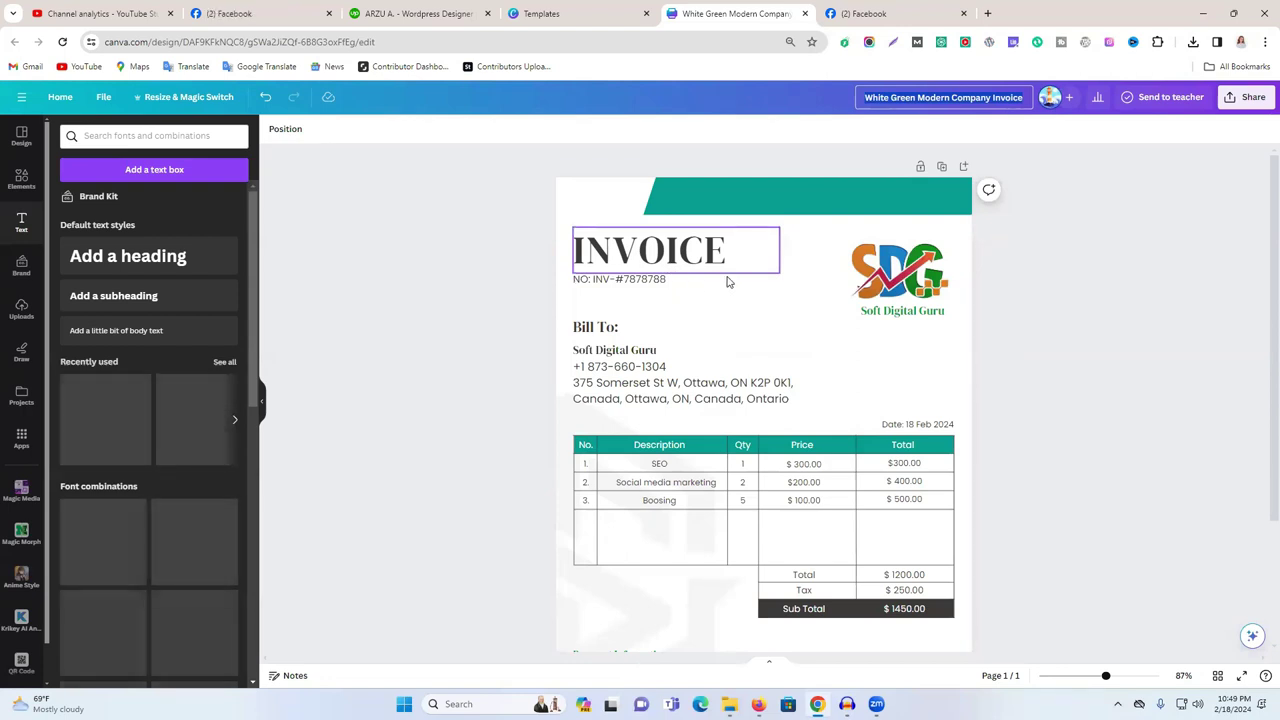
scroll(1047, 318, down, 2)
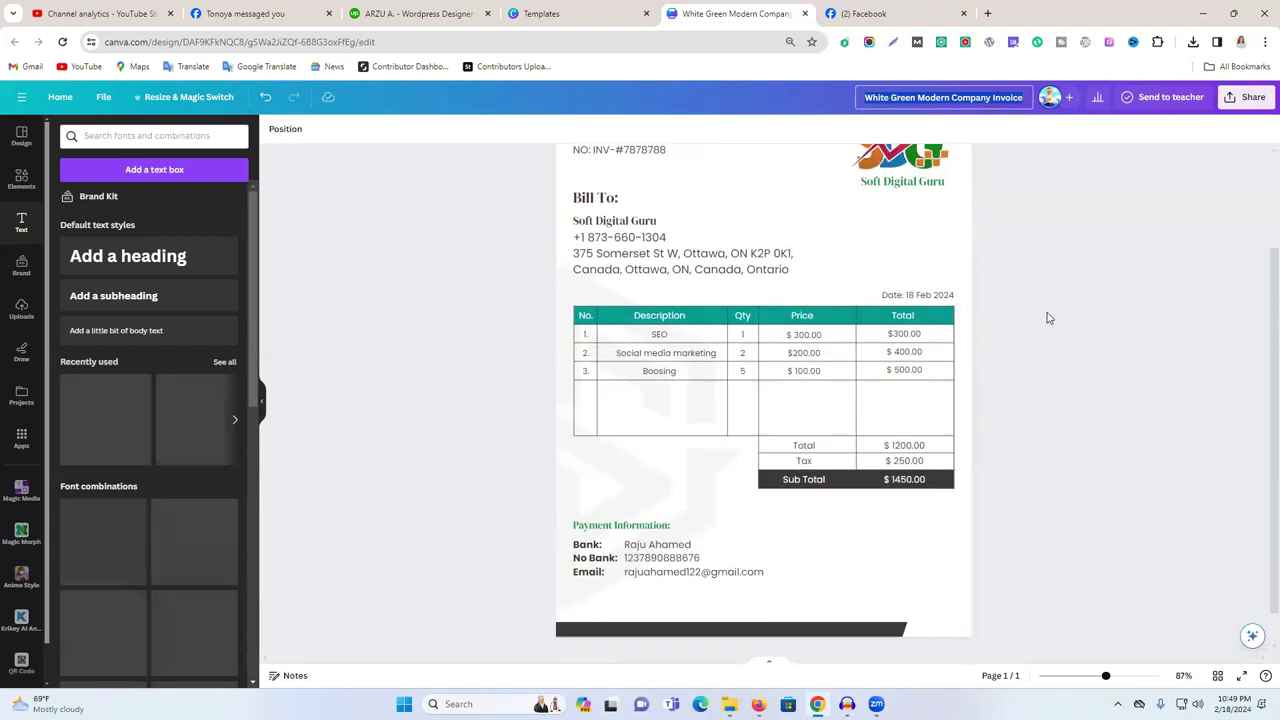